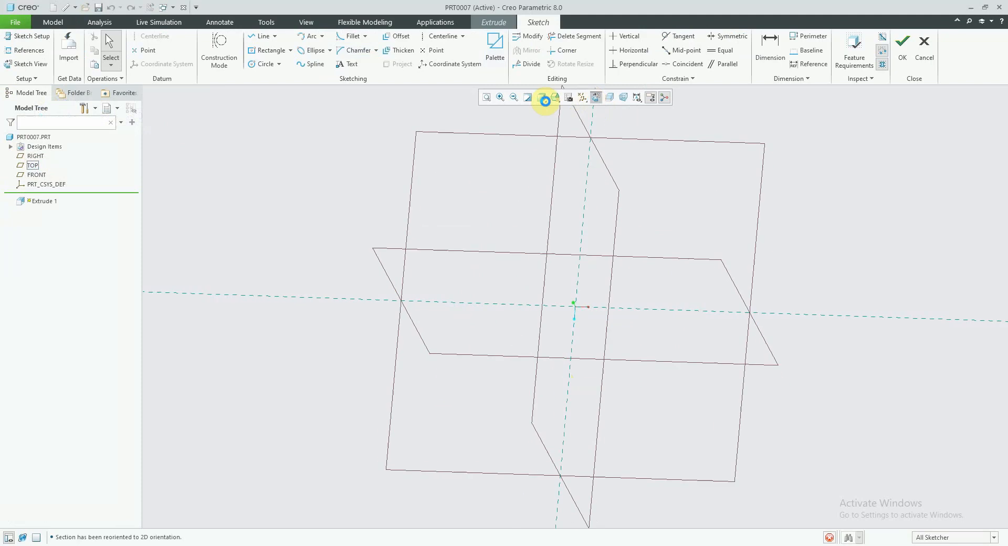
Sketch a circle centred on the origin and set its diameter to 15
click(253, 65)
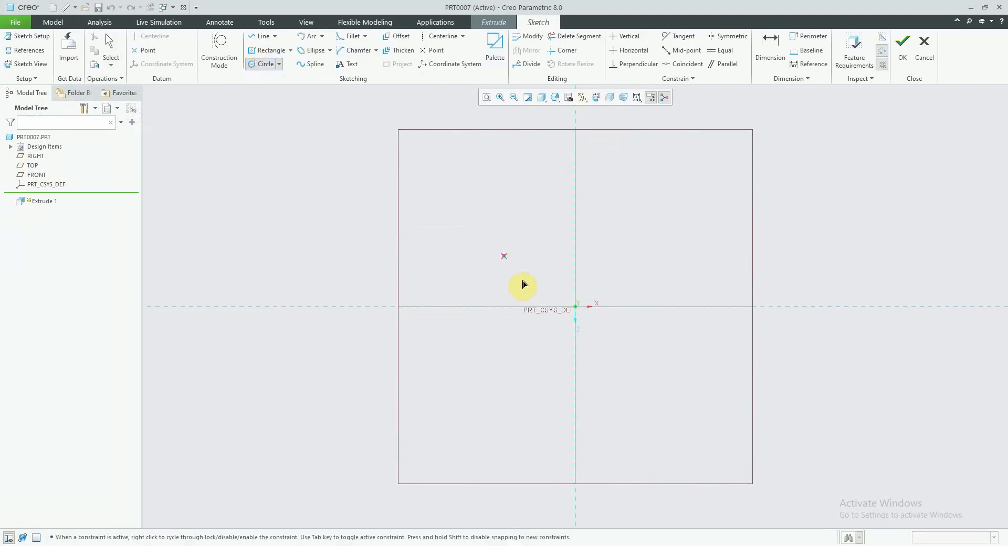
click(575, 307)
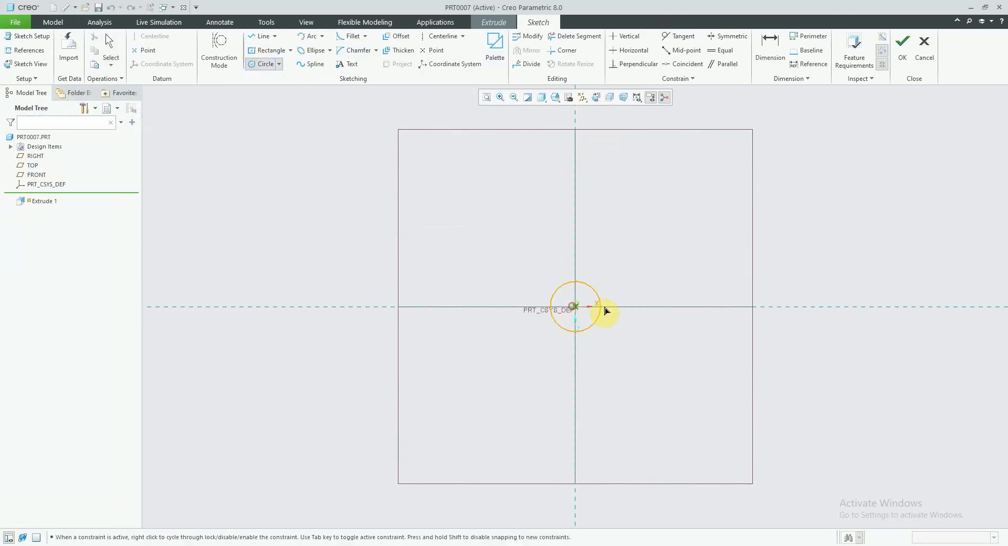
click(640, 289)
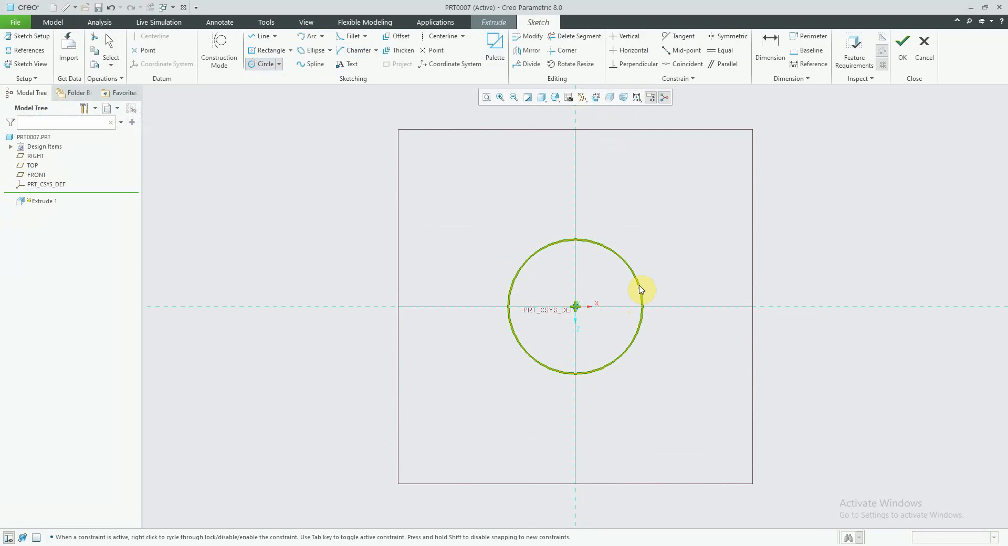
middle_click(613, 287)
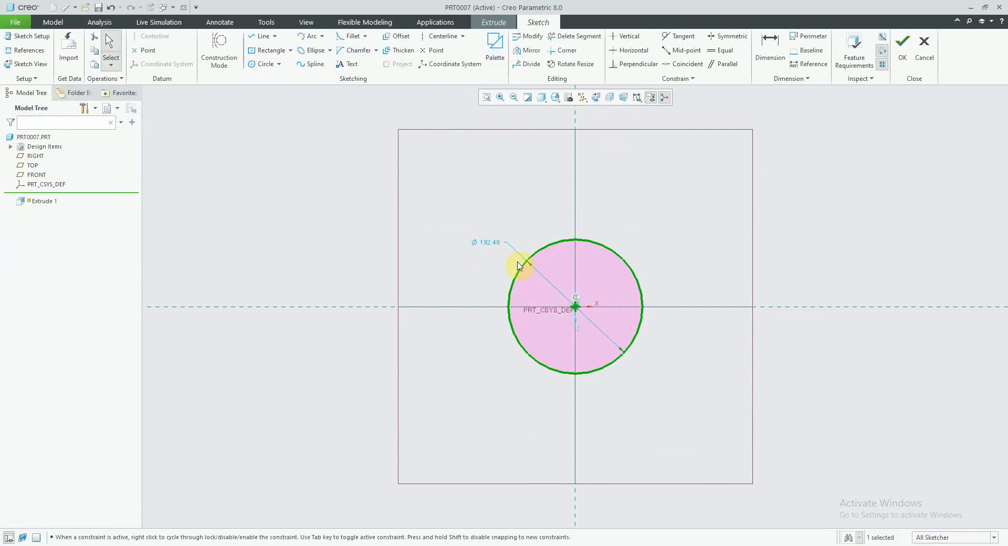
double_click(488, 244)
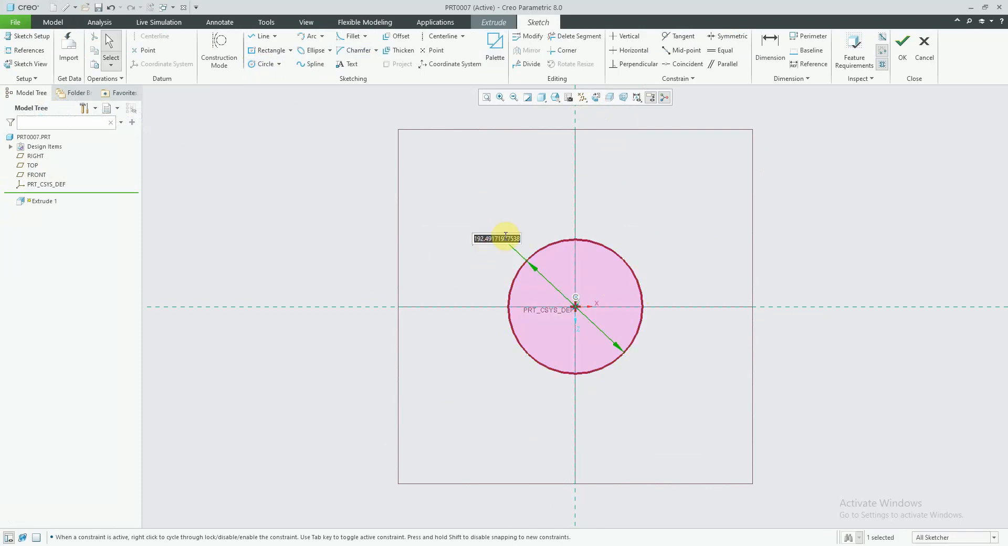
text(15)
key(Return)
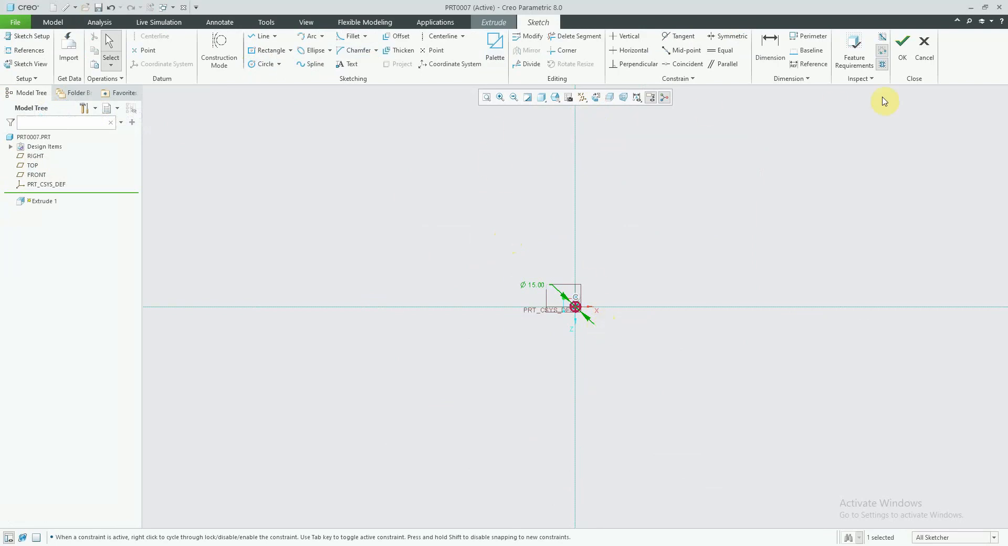
Finish the circle sketch and extrude it as a solid to a depth of 79
click(908, 59)
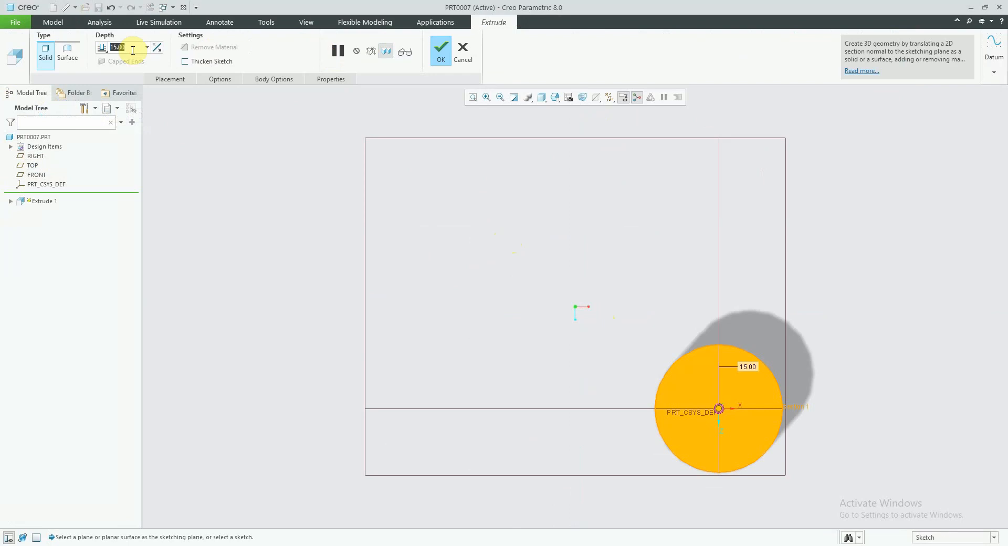
text(79)
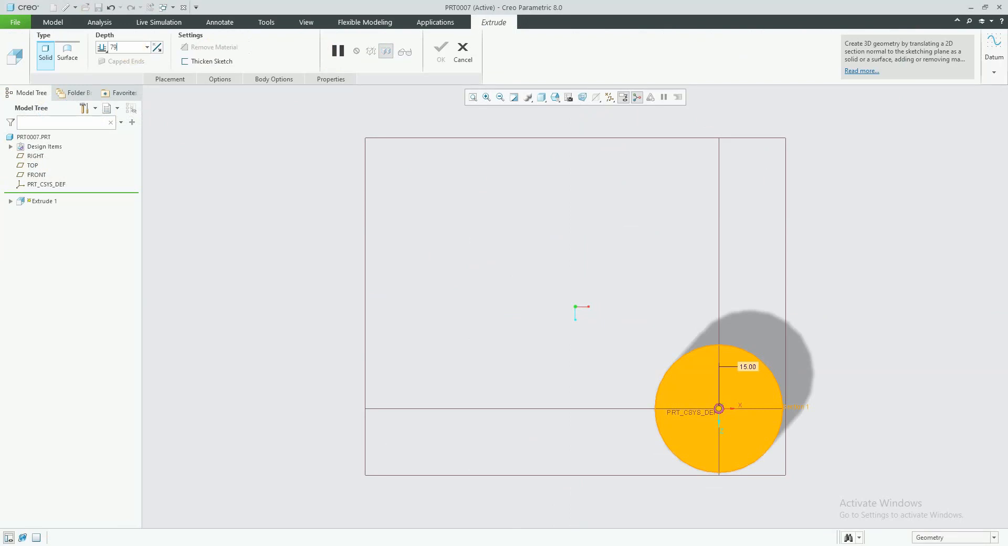
key(Return)
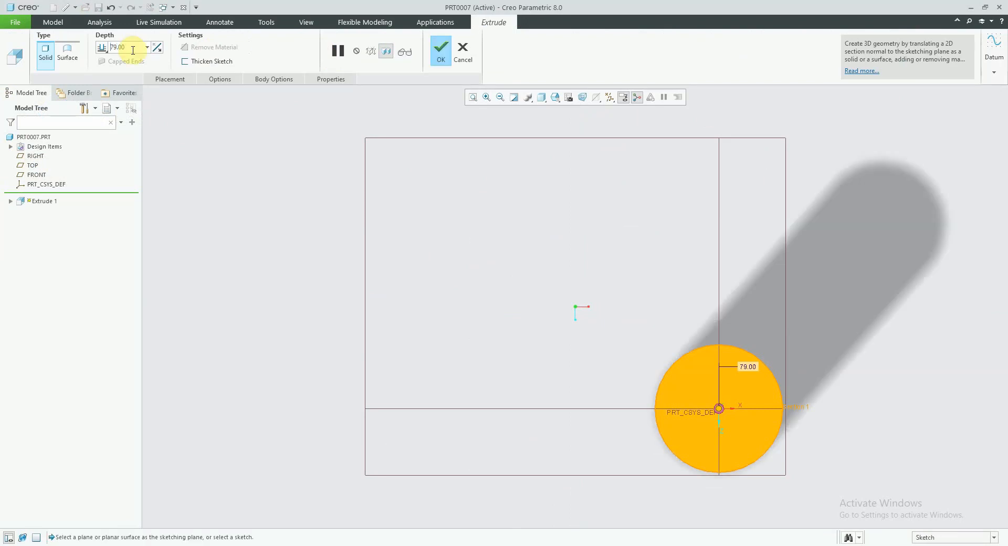
click(443, 52)
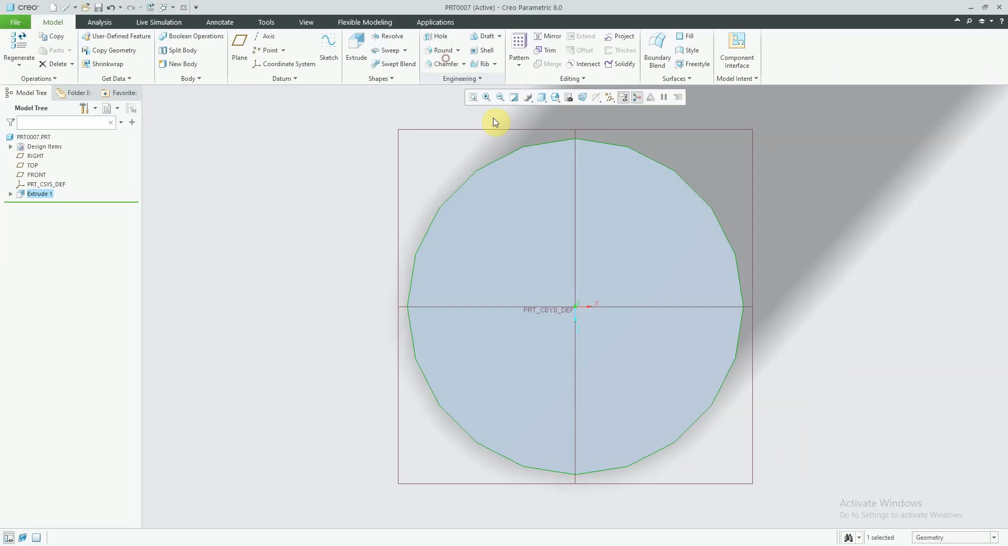
Display the cylinder shaded with edges in an angled view that shows its free end face
scroll(666, 298, up, 4)
middle_drag(678, 295, 613, 311)
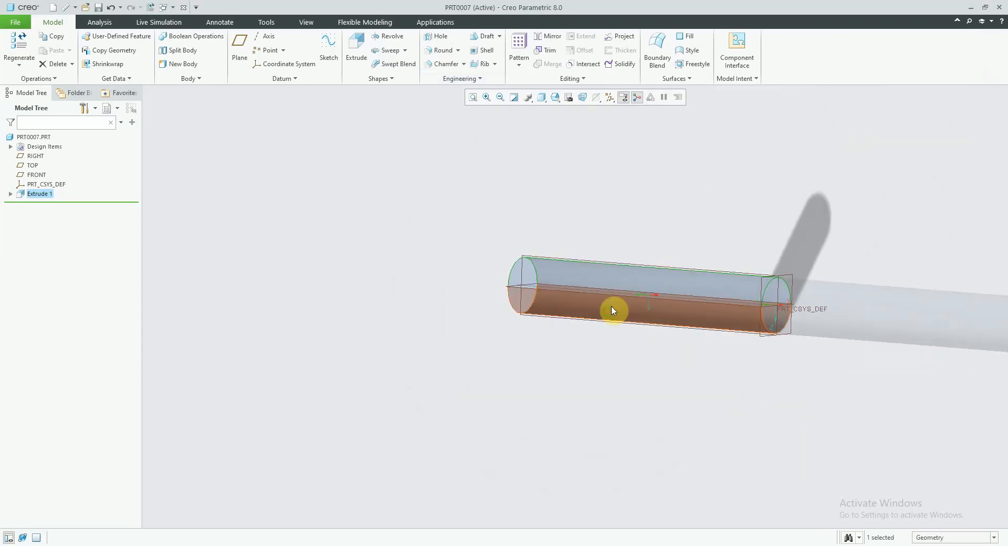
click(551, 101)
click(555, 124)
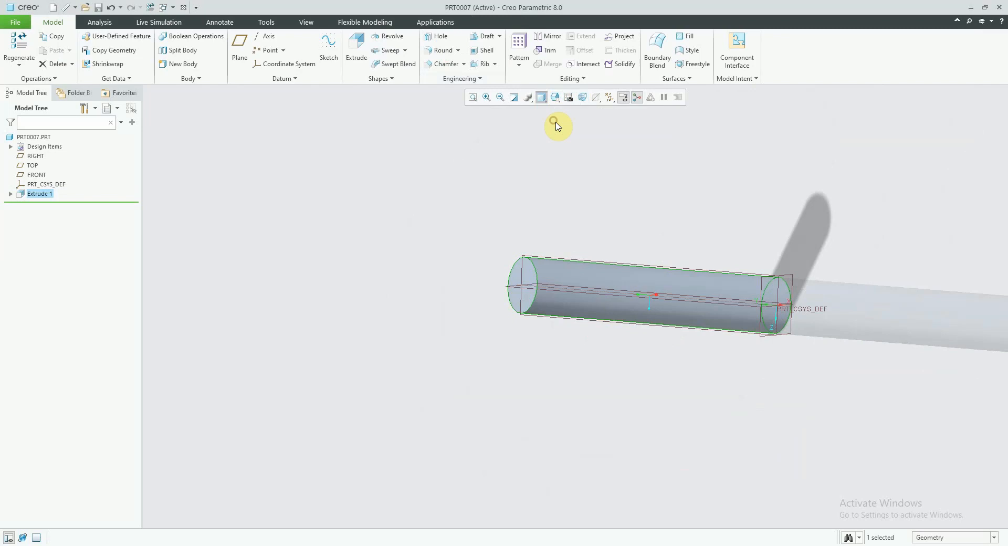
click(644, 220)
mouse_move(605, 231)
middle_down()
mouse_move(599, 243)
mouse_move(571, 245)
mouse_move(610, 244)
middle_up()
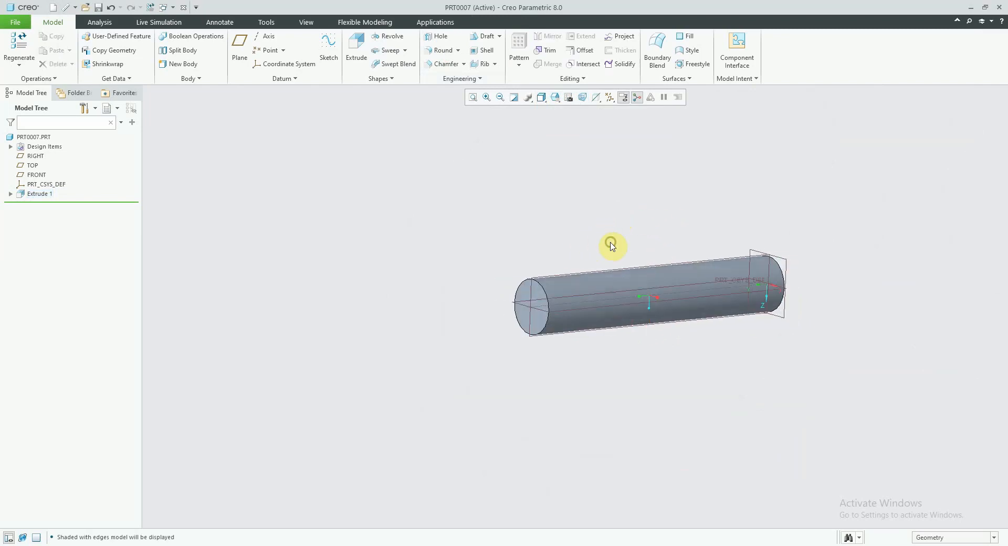
Create a datum plane offset 13 from the cylinder's free end face, on the inward side toward the opposite end
click(540, 296)
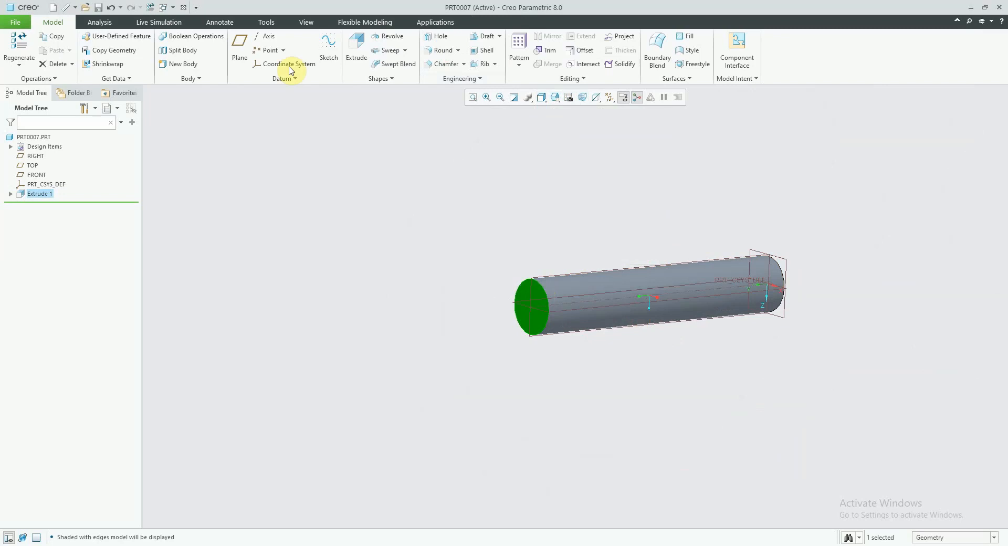
click(240, 47)
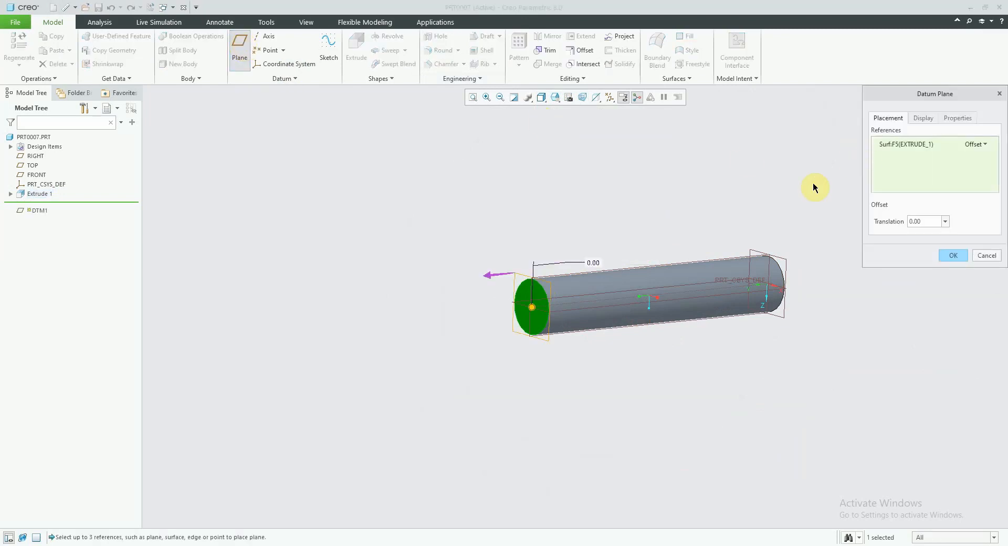
double_click(924, 221)
text(13)
key(Return)
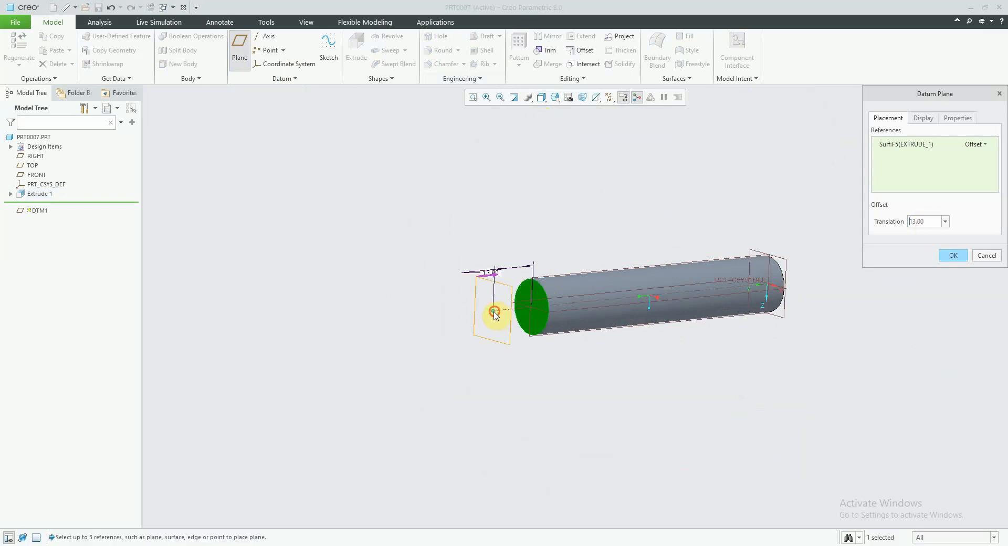
drag(494, 314, 582, 303)
double_click(929, 221)
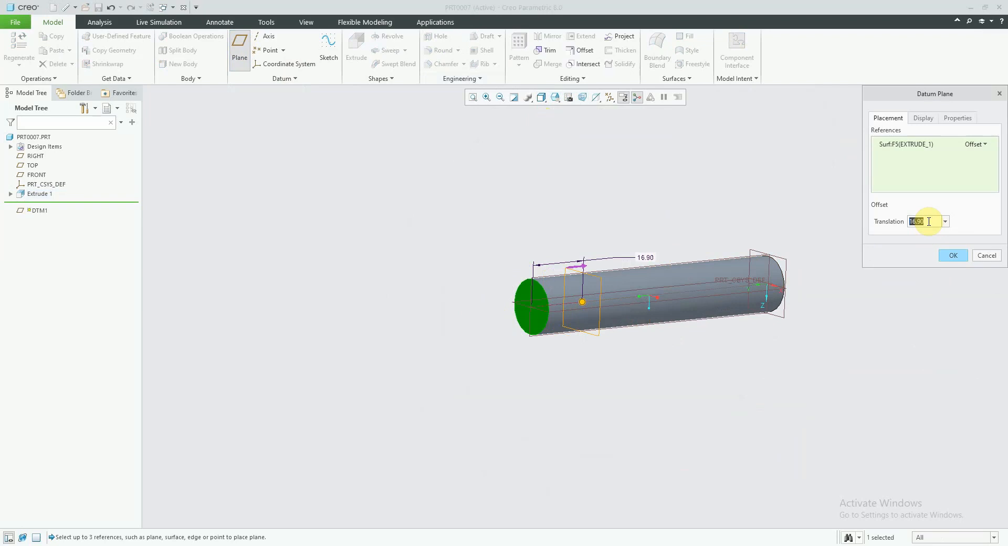
text(13)
key(Return)
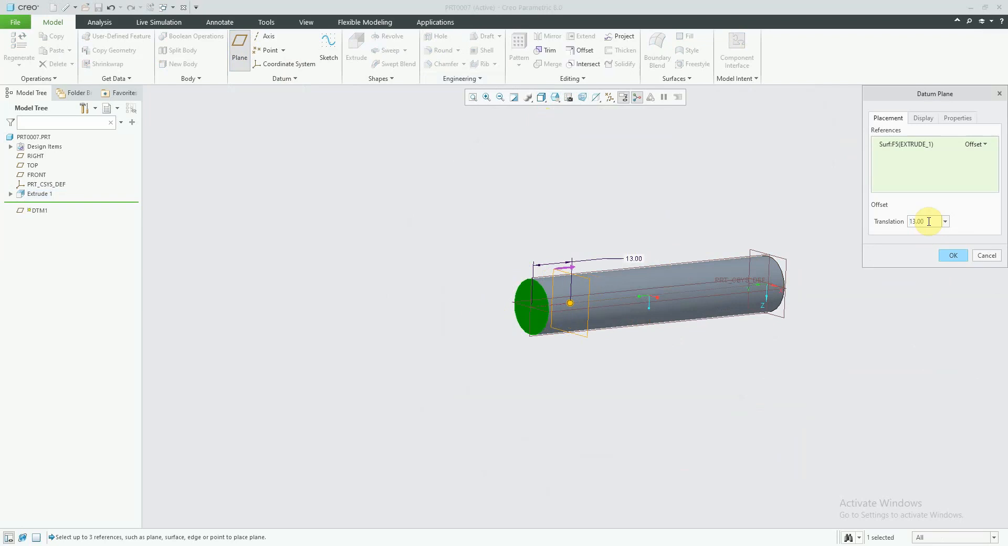
click(953, 255)
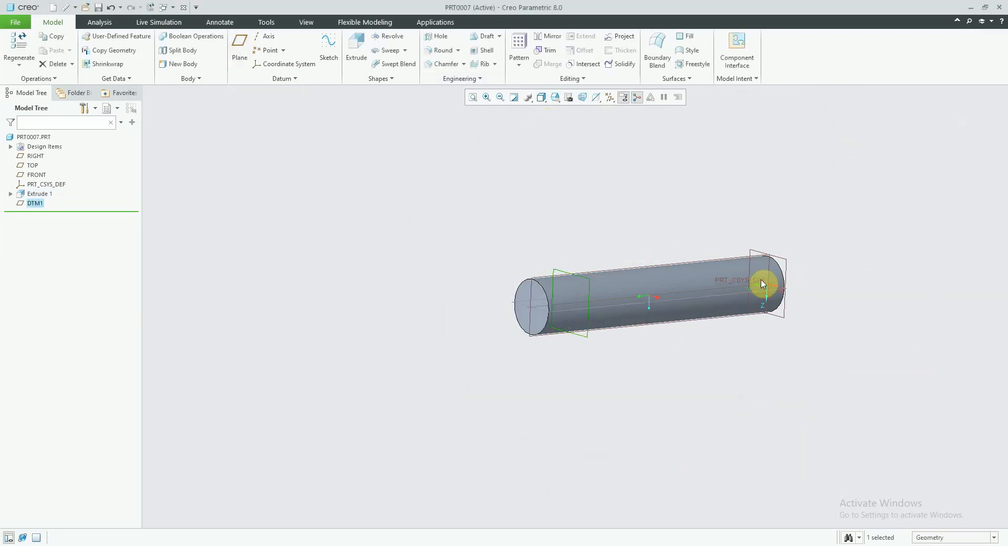
Start an extrusion on the new datum plane and sketch a circle centred on the shaft axis with a diameter of 23
click(590, 286)
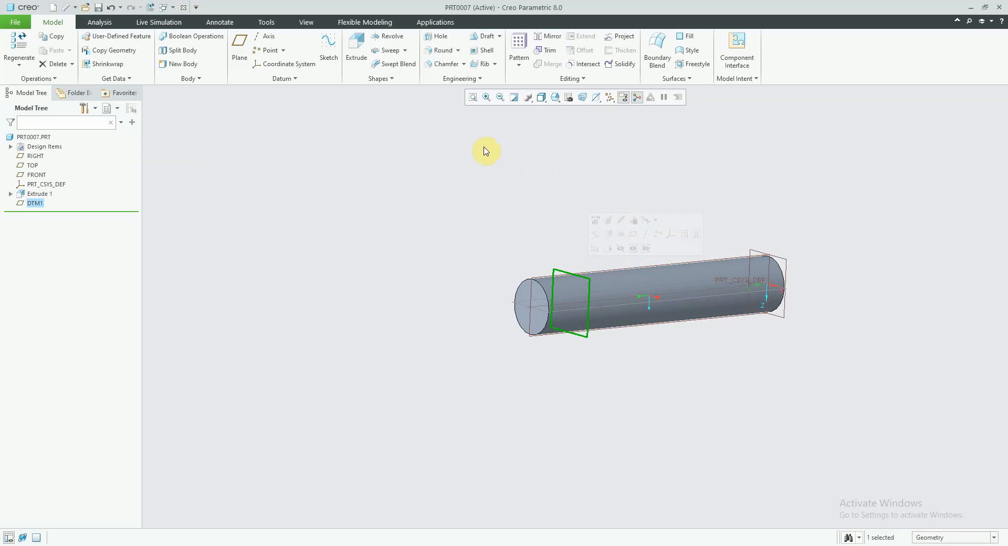
click(357, 47)
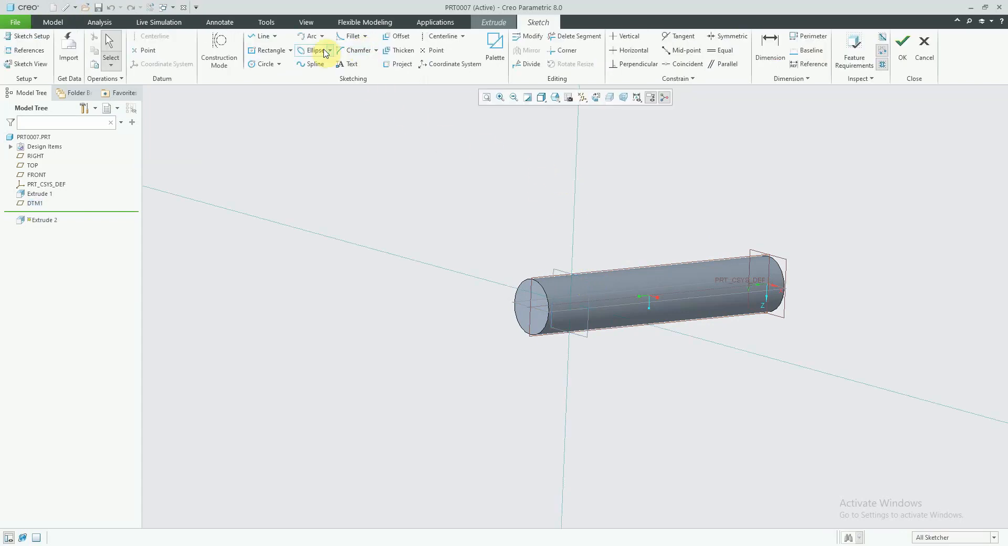
click(596, 98)
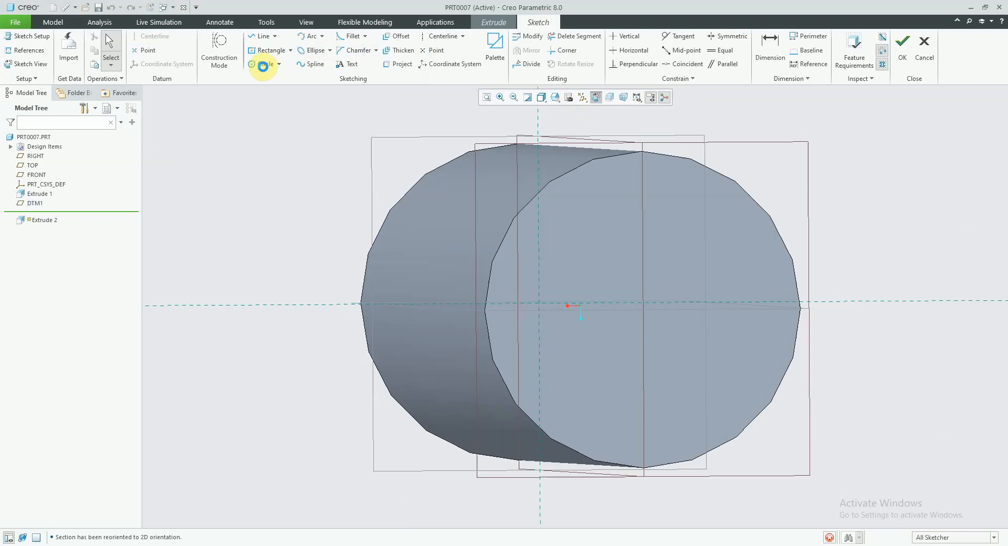
click(261, 64)
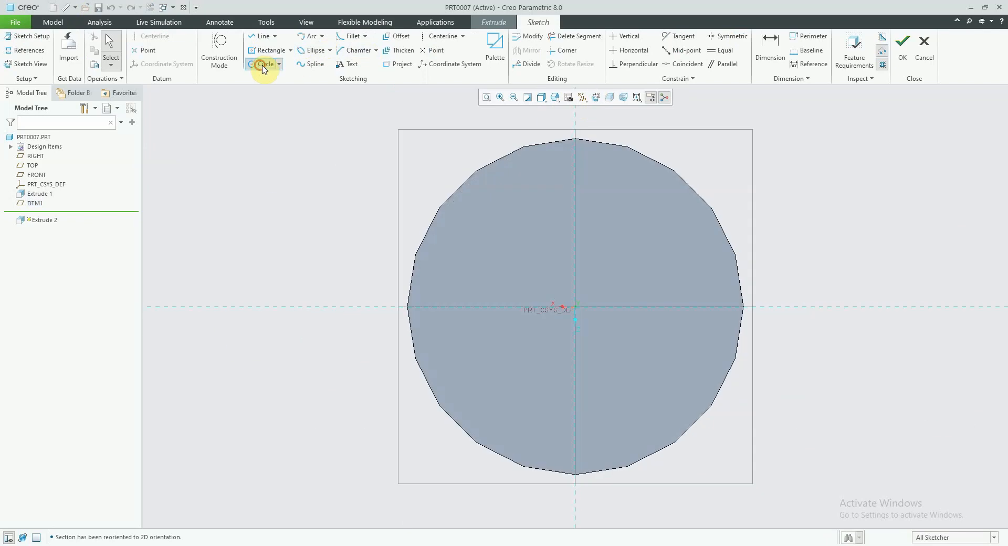
click(576, 306)
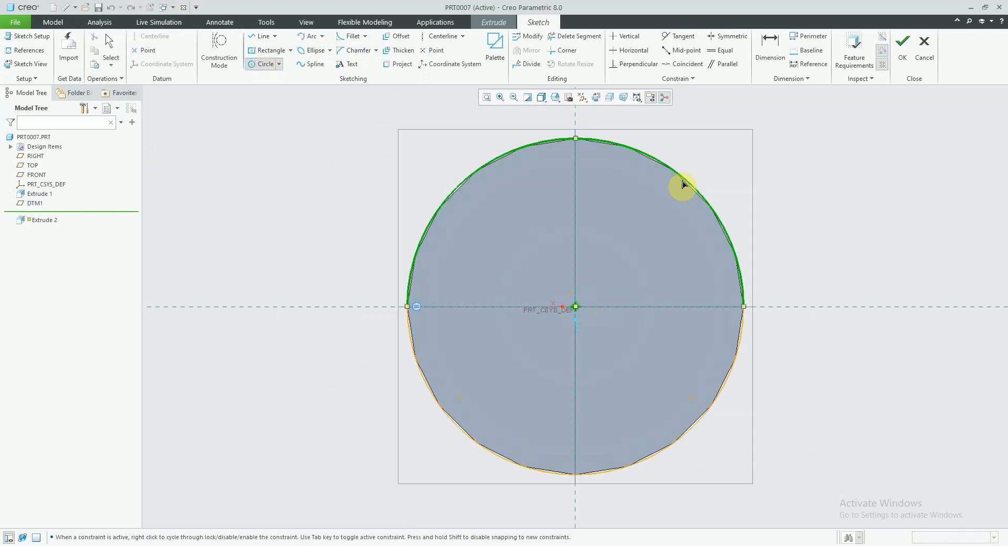
click(734, 177)
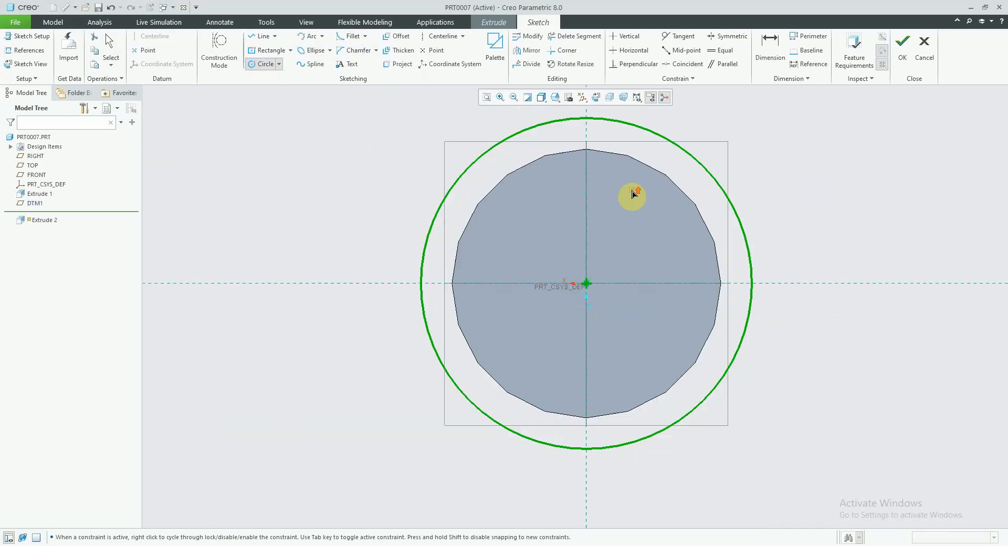
middle_click(594, 176)
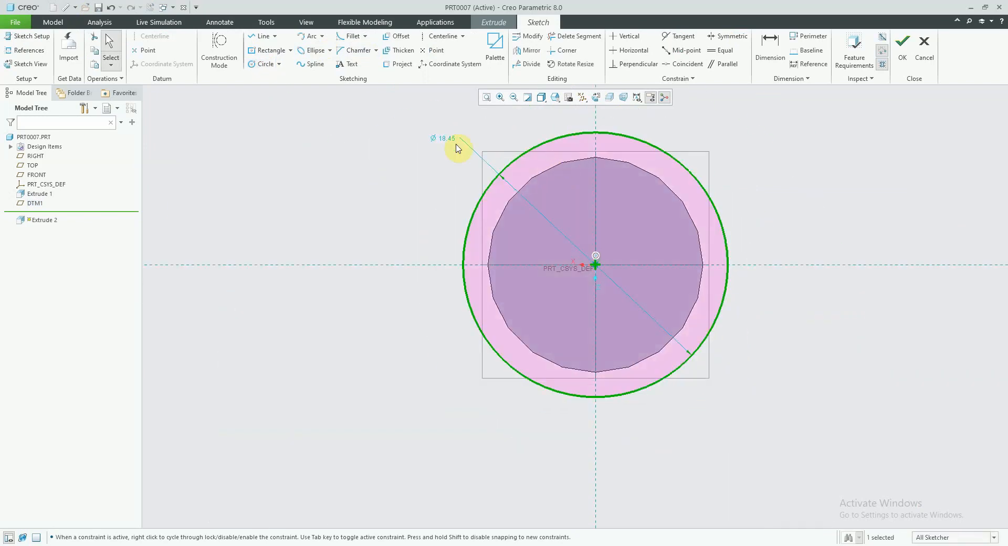
double_click(453, 138)
text(23)
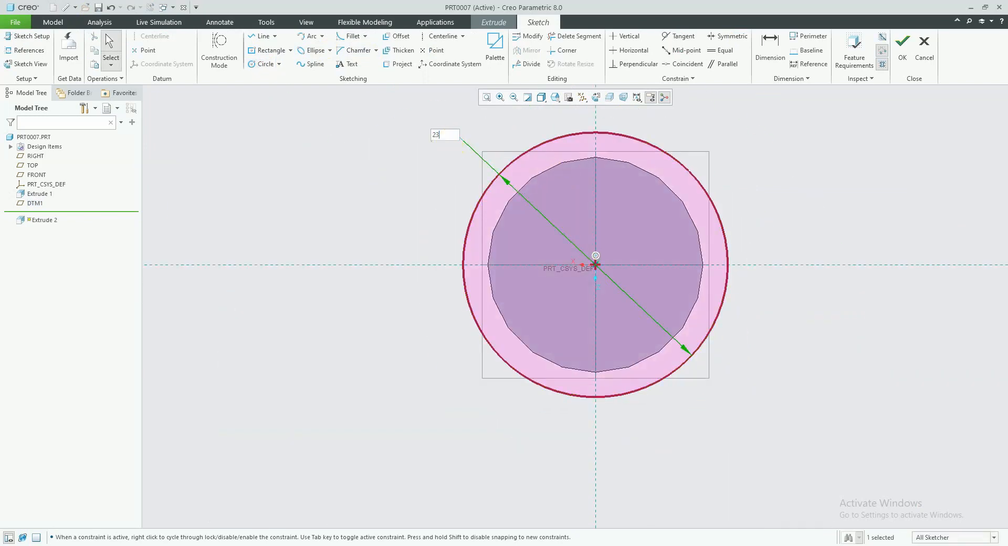
key(Return)
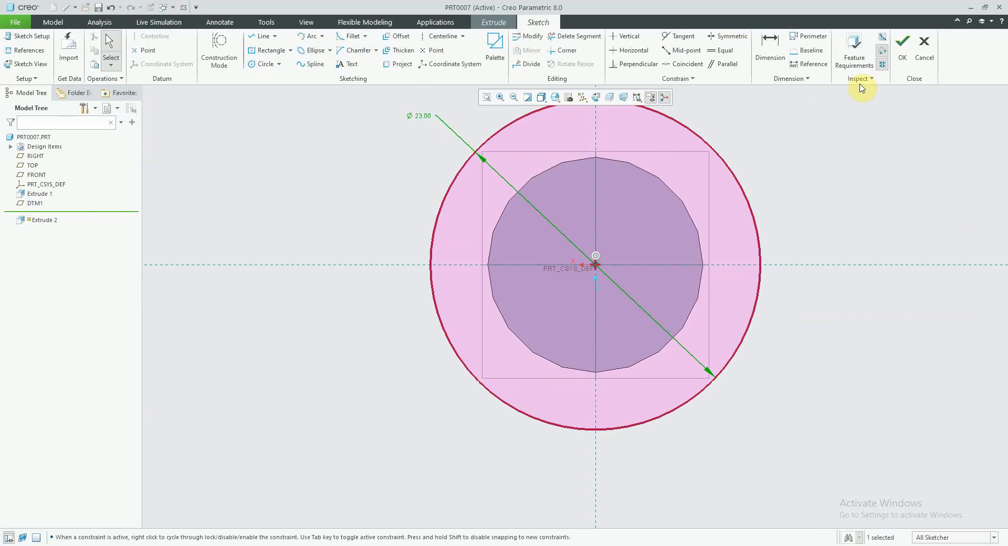
Finish the 23-diameter circle sketch and extrude it to a depth of 47 along the shaft toward the origin
click(903, 50)
scroll(736, 202, up, 3)
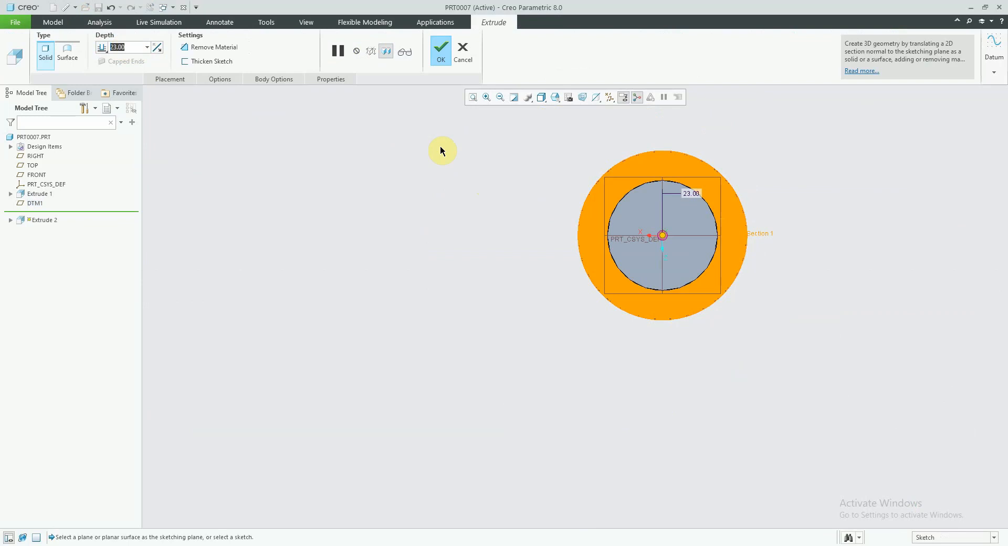
mouse_move(597, 207)
middle_down()
mouse_move(542, 211)
mouse_move(516, 197)
middle_up()
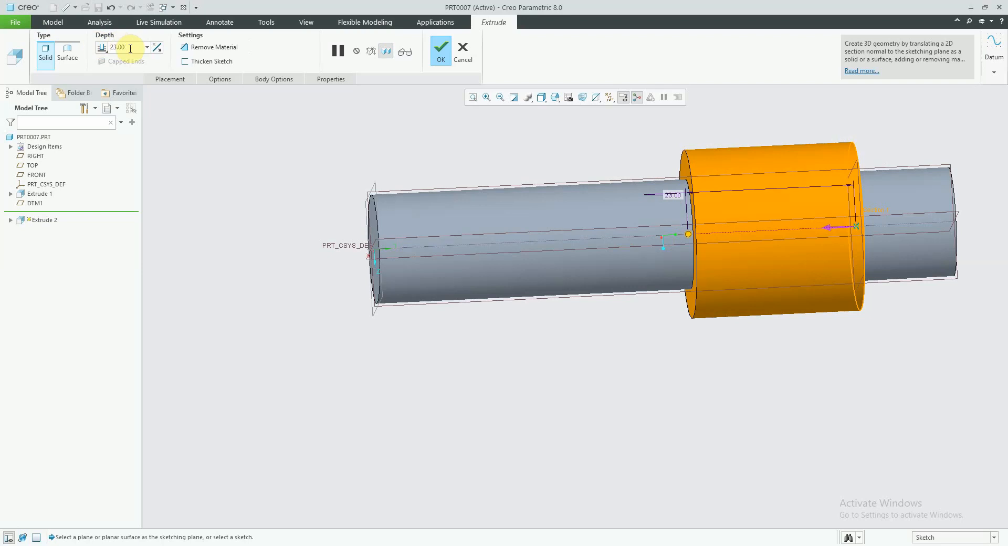
text(47)
key(Return)
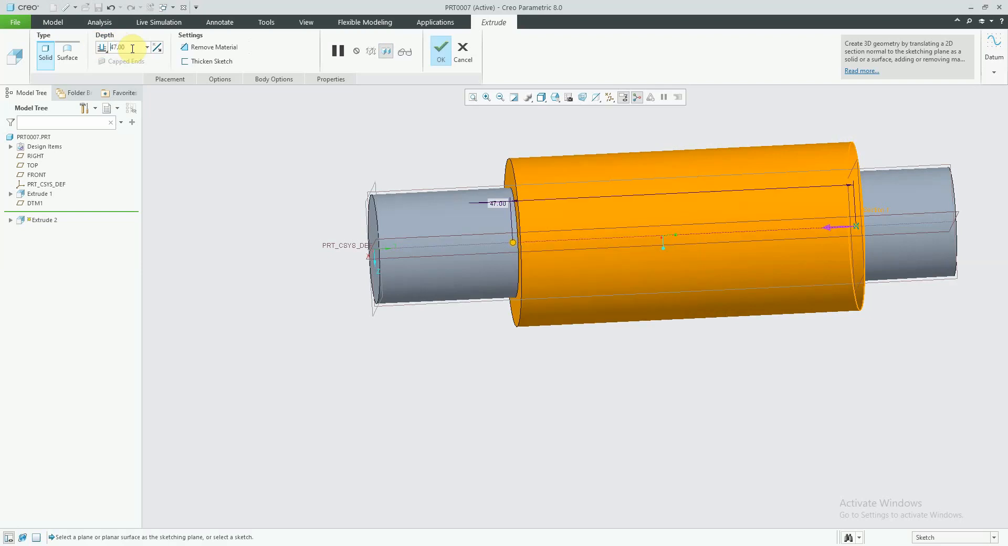
click(440, 51)
Create a datum plane offset 14 from the existing datum plane DTM1, further inward along the shaft
middle_drag(592, 179, 515, 202)
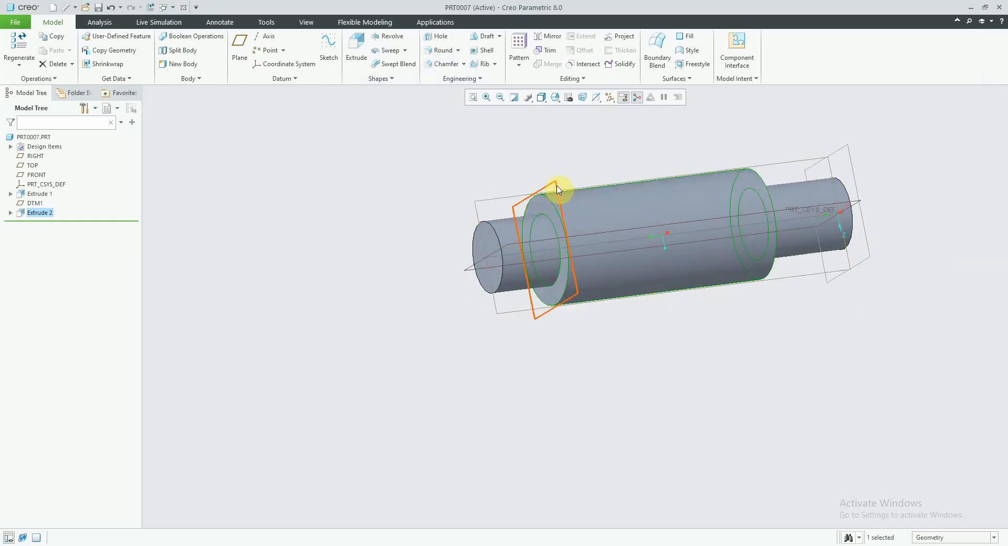
click(557, 190)
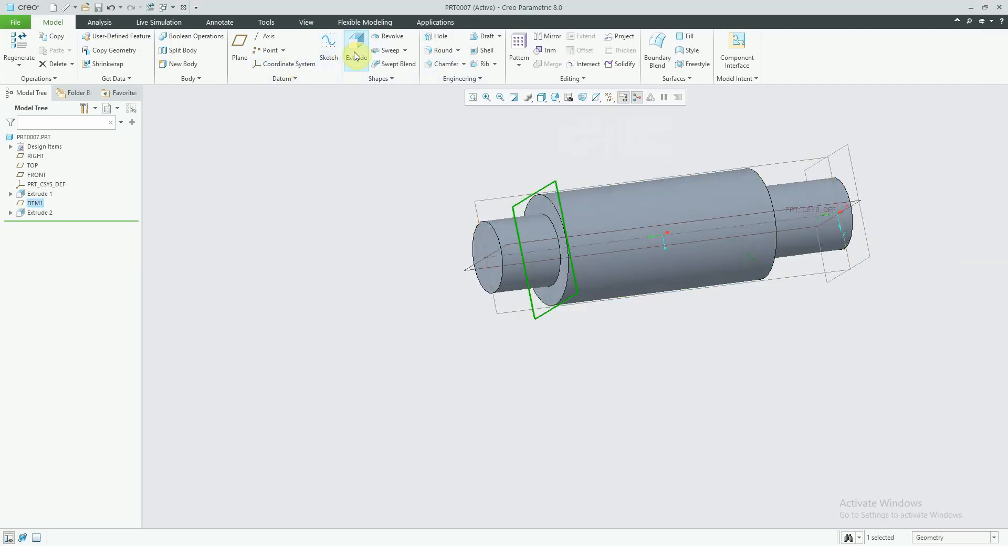
click(239, 44)
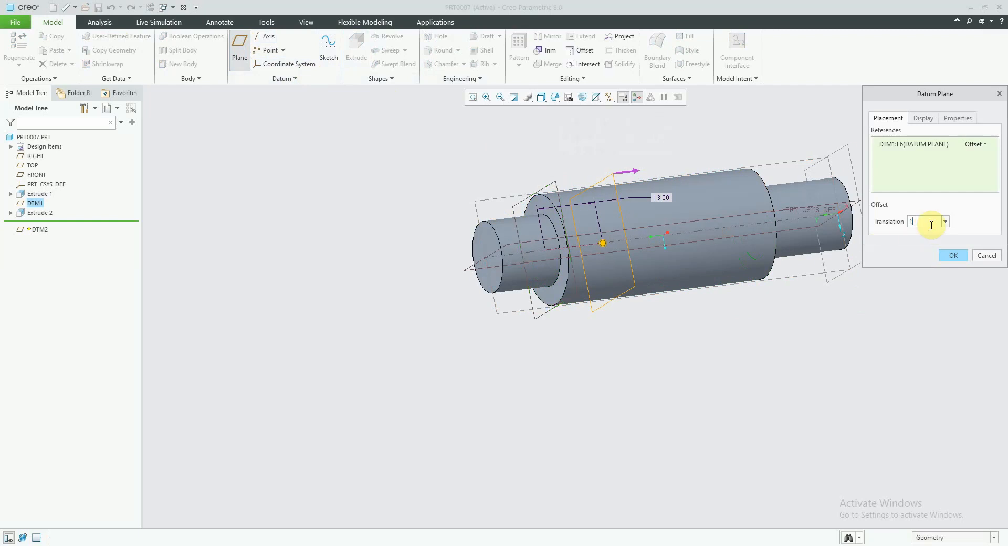
text(14)
key(Return)
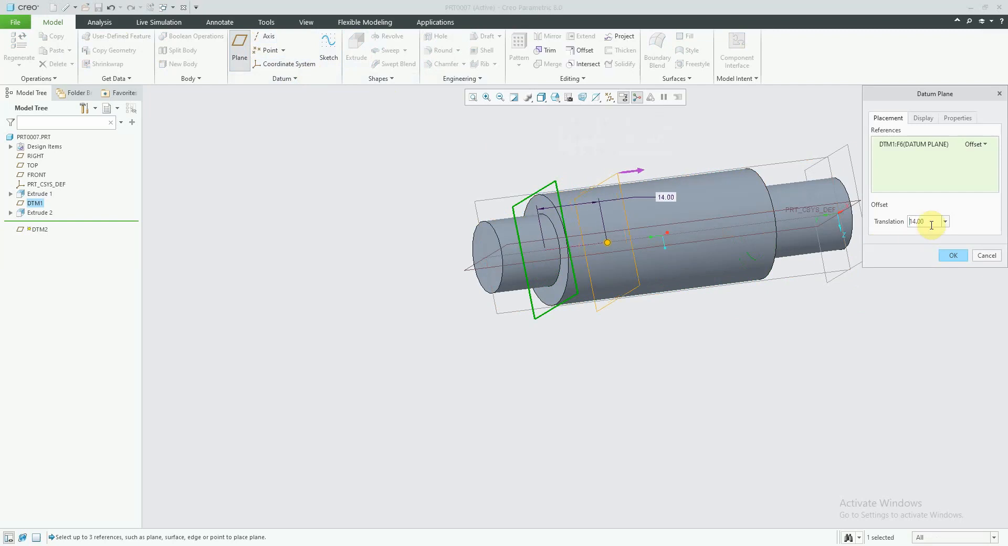
click(961, 257)
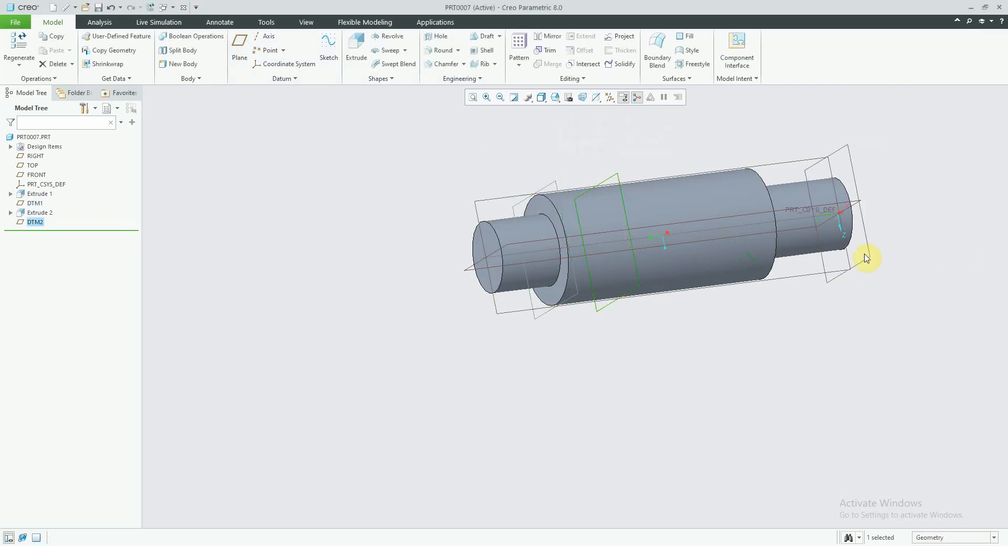
Start an extrusion on the new datum plane and sketch a circle centred on the shaft axis with a diameter of 31
click(621, 183)
click(357, 47)
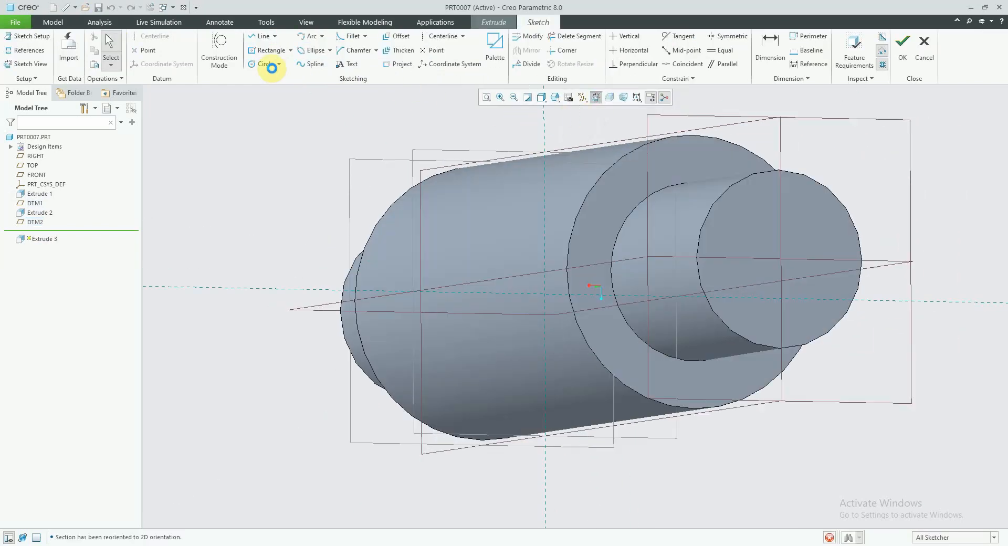
click(265, 65)
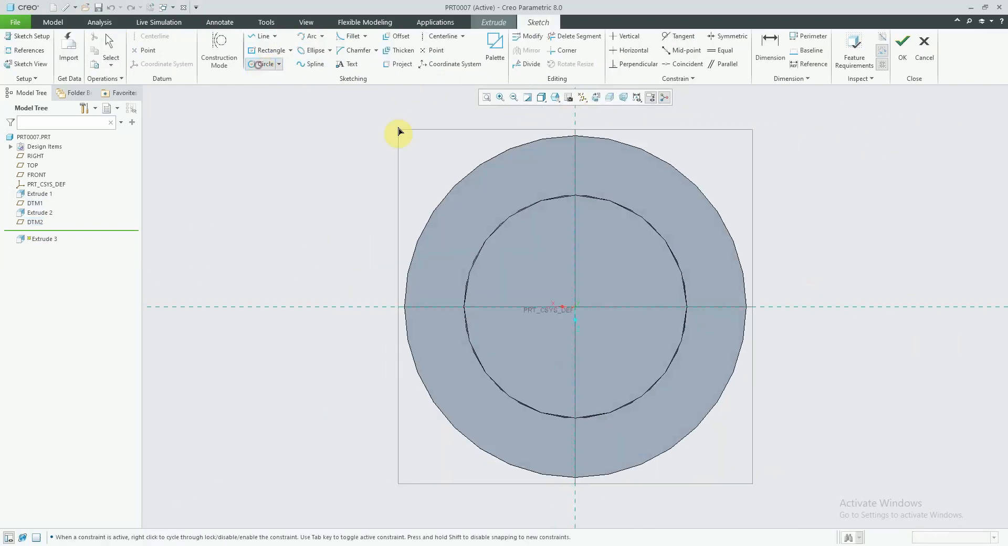
click(575, 308)
click(798, 317)
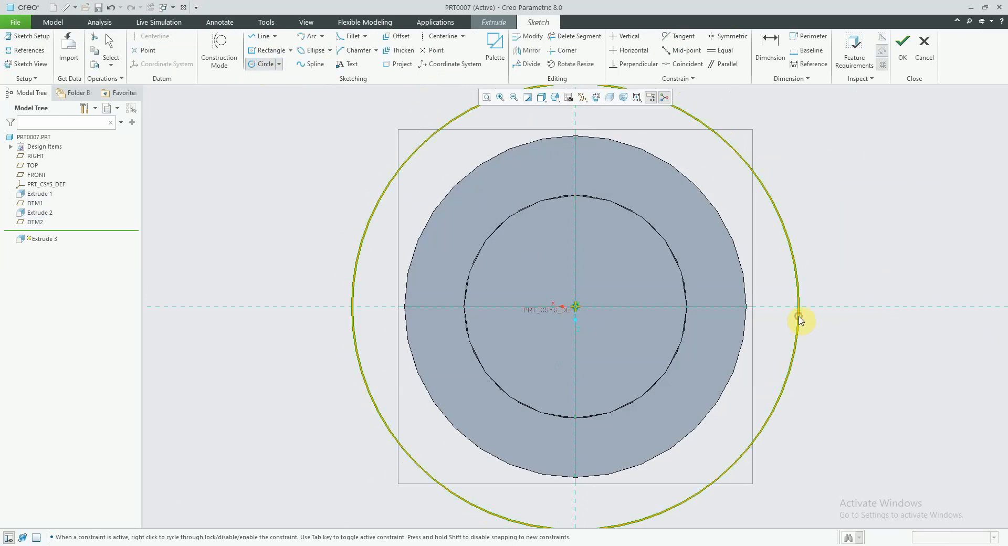
middle_click(720, 295)
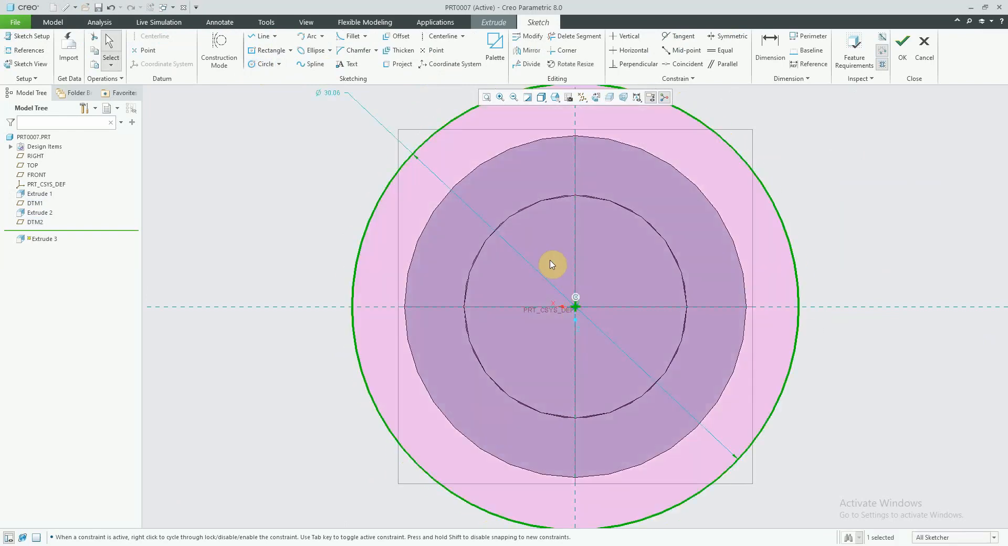
double_click(333, 95)
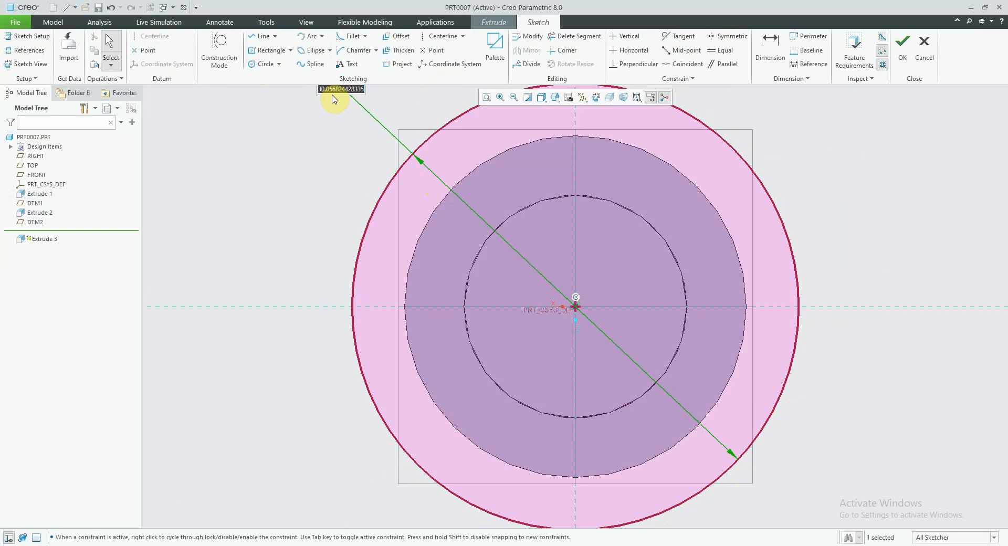
text(31)
key(Return)
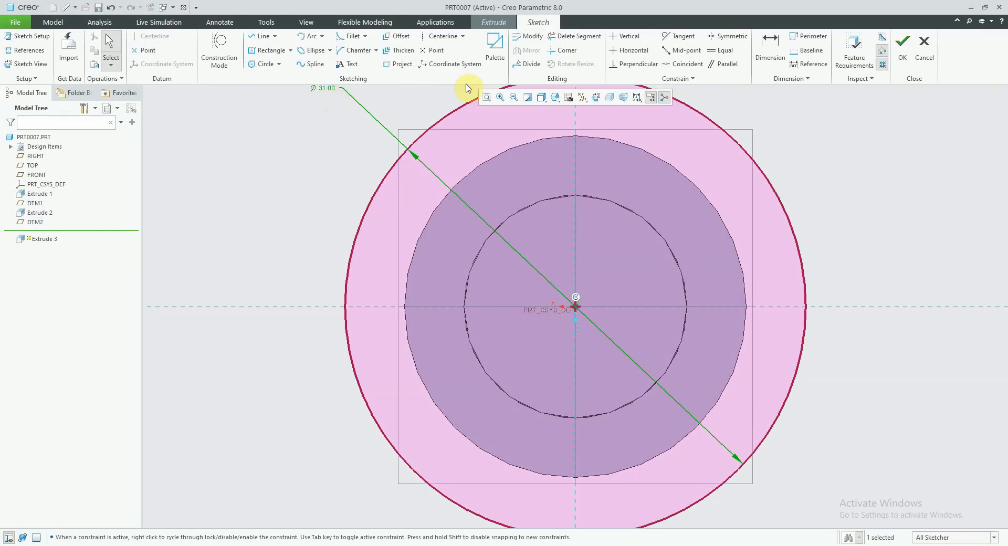
Finish the 31-diameter circle sketch and extrude it to a depth of 16 toward the origin end as a collar
click(900, 51)
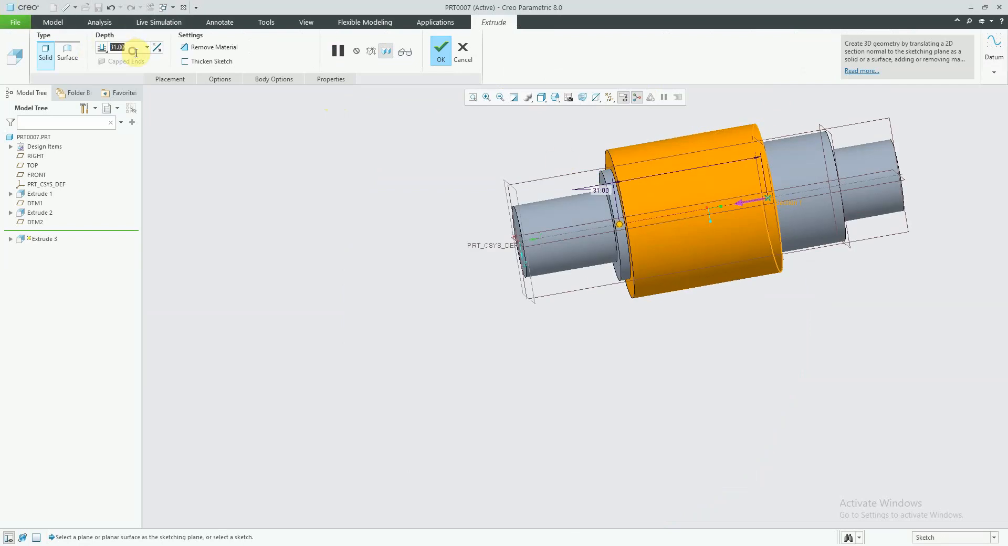
text(16)
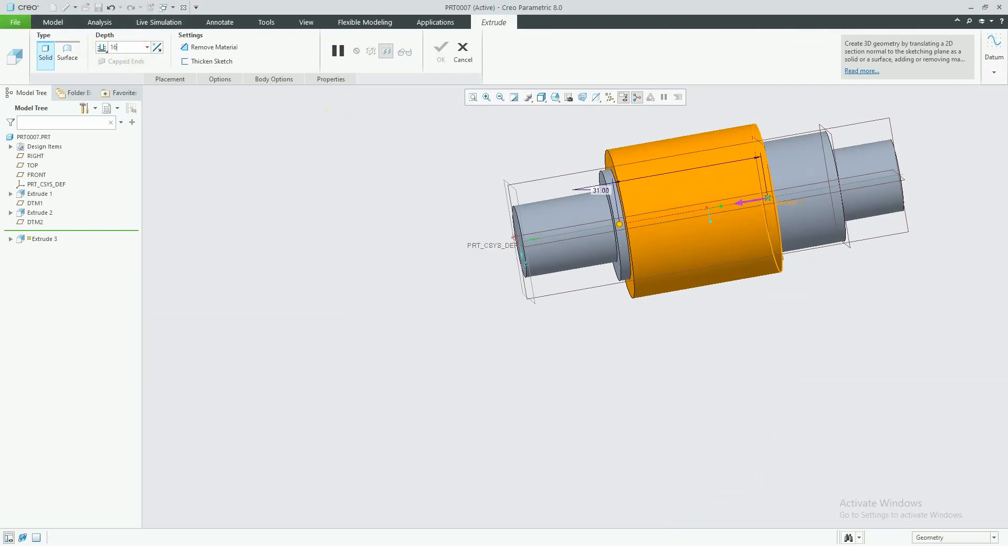
key(Return)
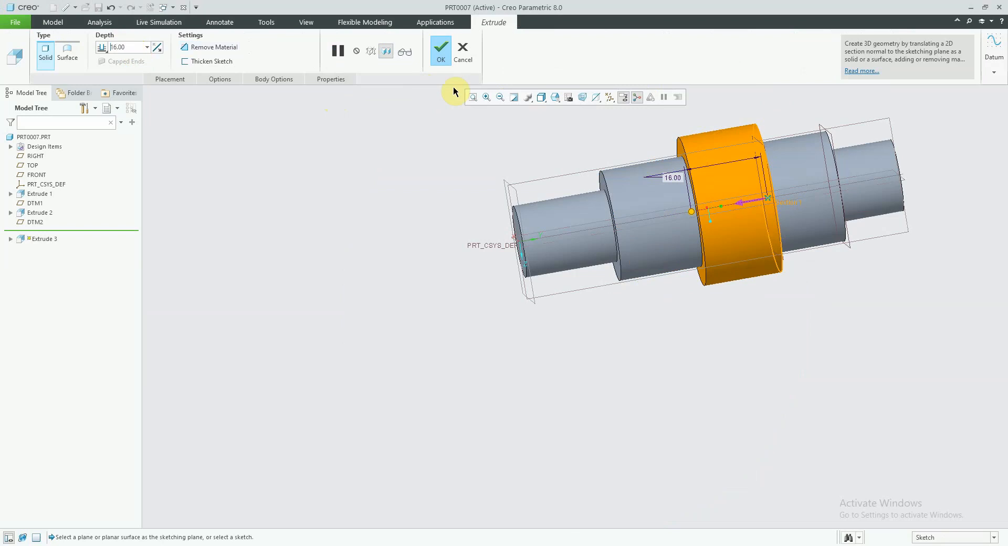
click(441, 52)
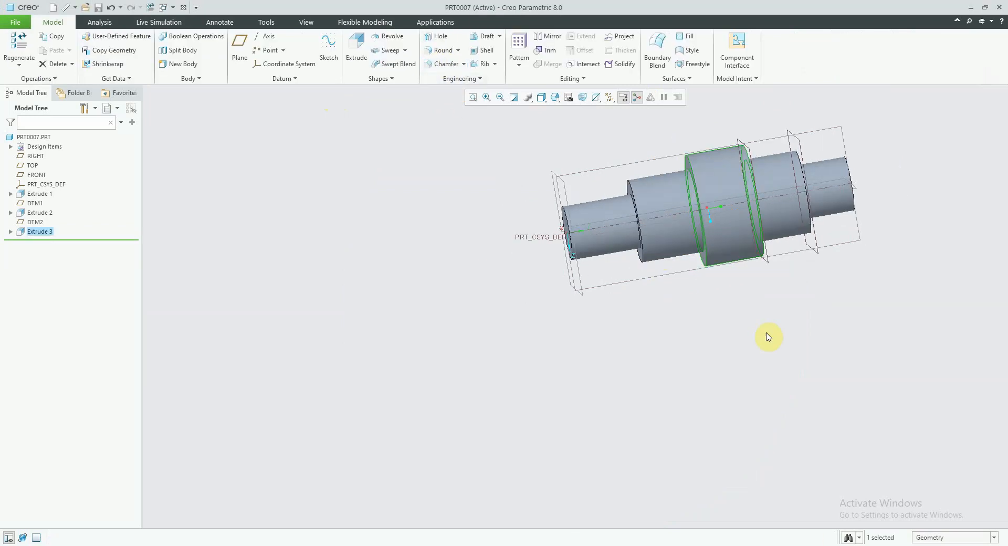
Start a revolve sketch on the FRONT datum plane and orient the view square to the sketch
middle_drag(788, 287, 682, 236)
click(676, 306)
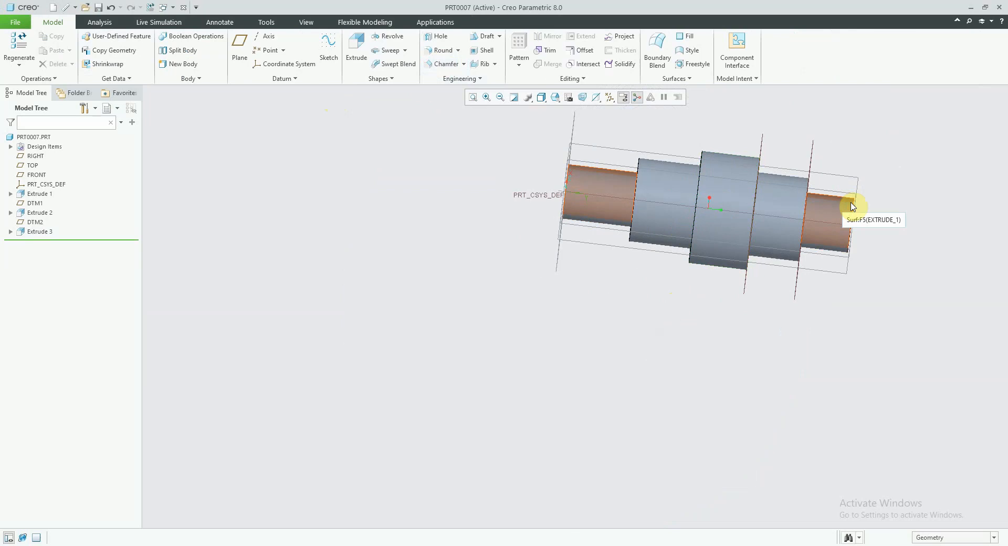
click(854, 178)
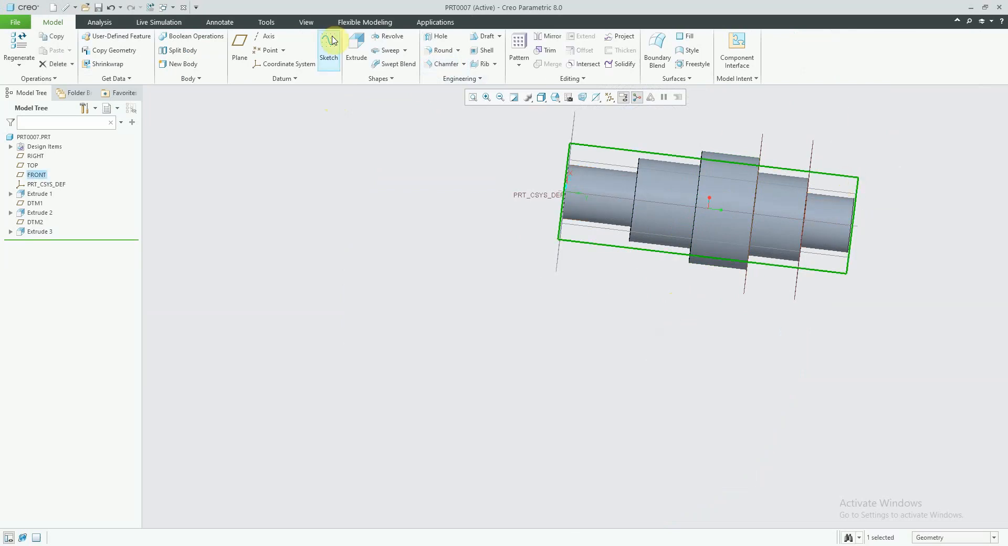
click(387, 37)
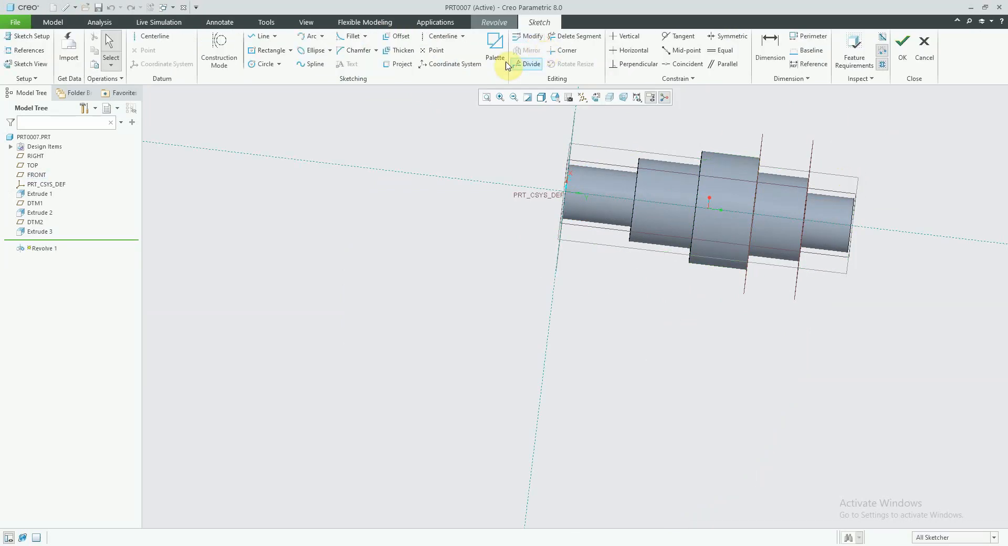
click(596, 97)
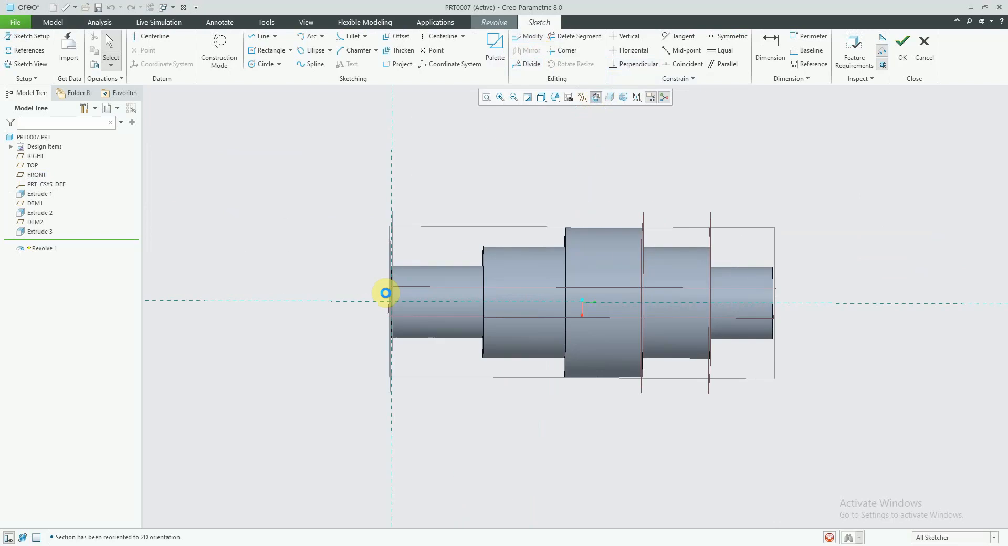
Sketch a closed triangle at the upper corner of the shaft's origin end, about 1.57 long along the outer edge
scroll(369, 271, up, 5)
scroll(370, 271, up, 2)
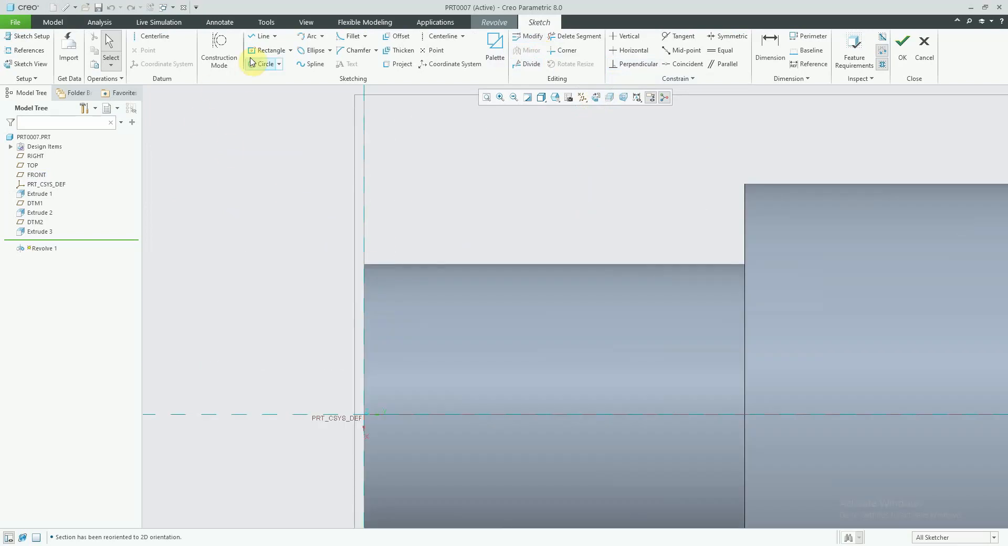
click(263, 36)
click(366, 266)
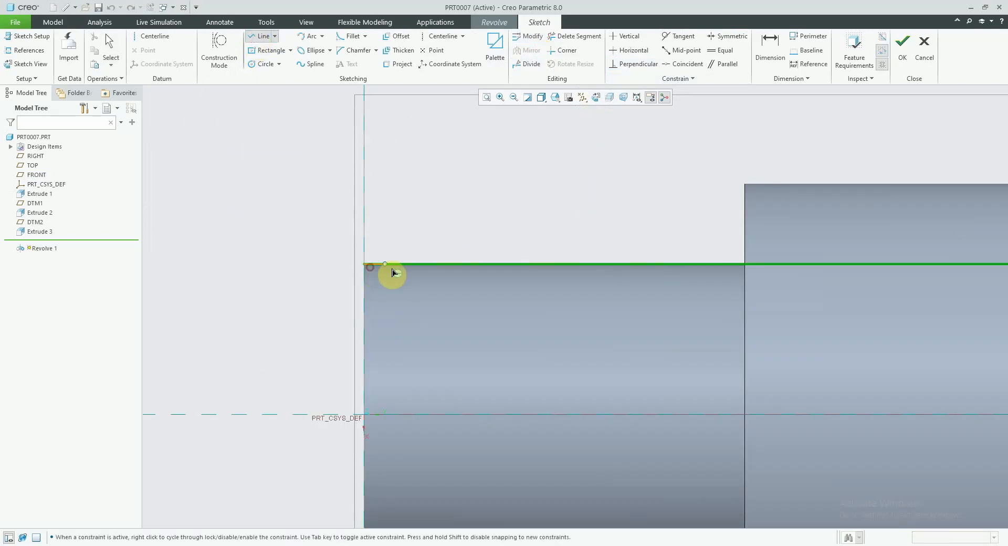
click(395, 266)
click(364, 291)
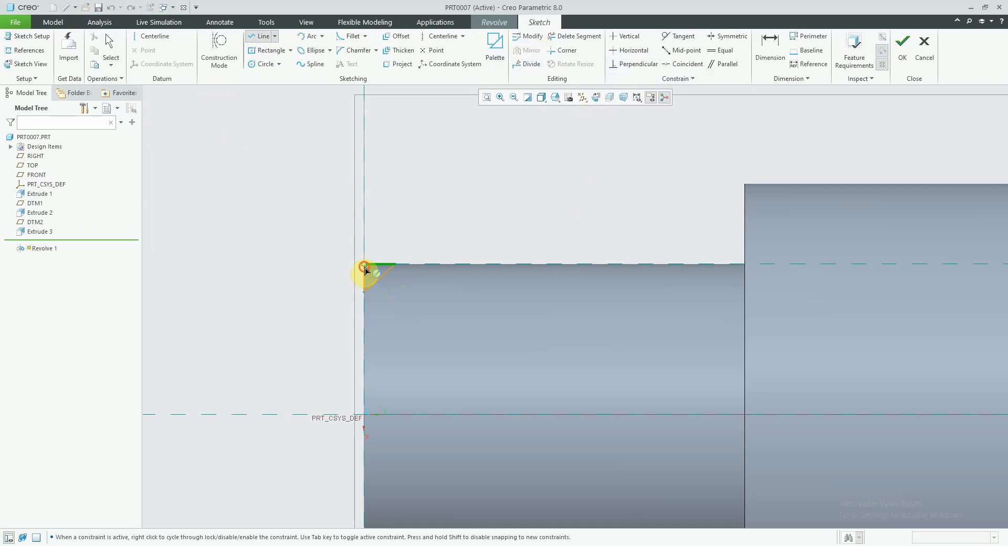
middle_click(377, 274)
scroll(376, 271, up, 4)
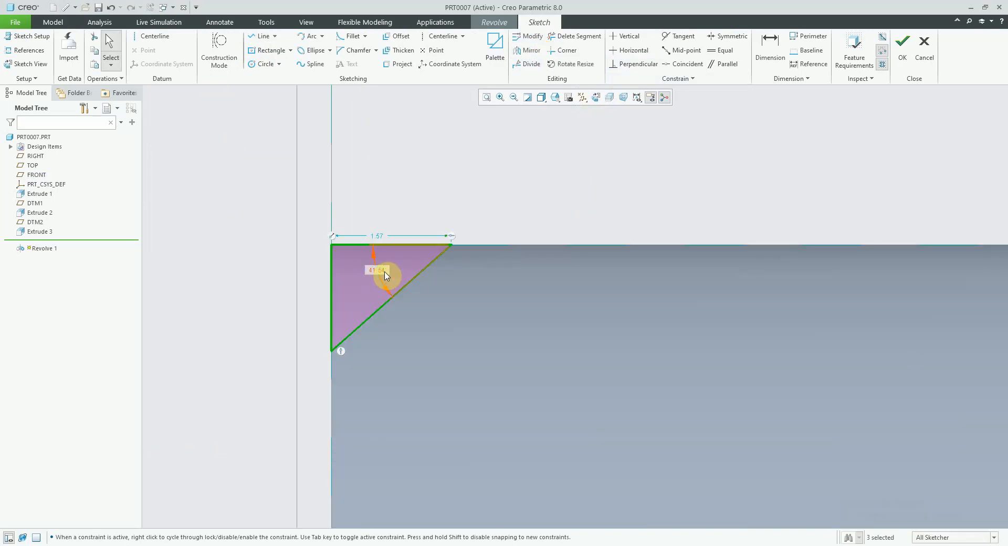
Set the triangle's angle to the shaft's outer edge to 30 degrees and dimension its slanted side as 1.50
double_click(384, 270)
text(30)
key(Return)
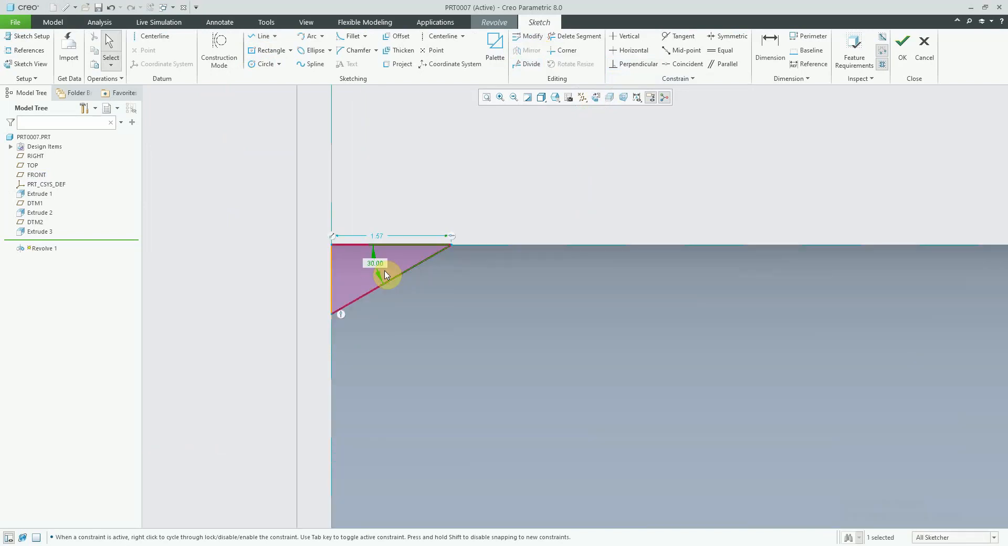
click(778, 47)
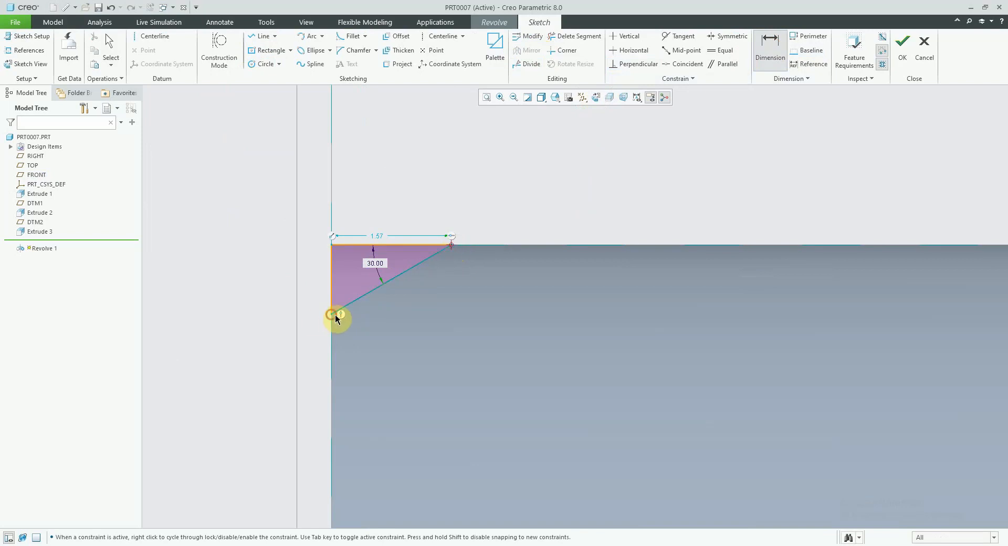
click(333, 314)
middle_click(410, 305)
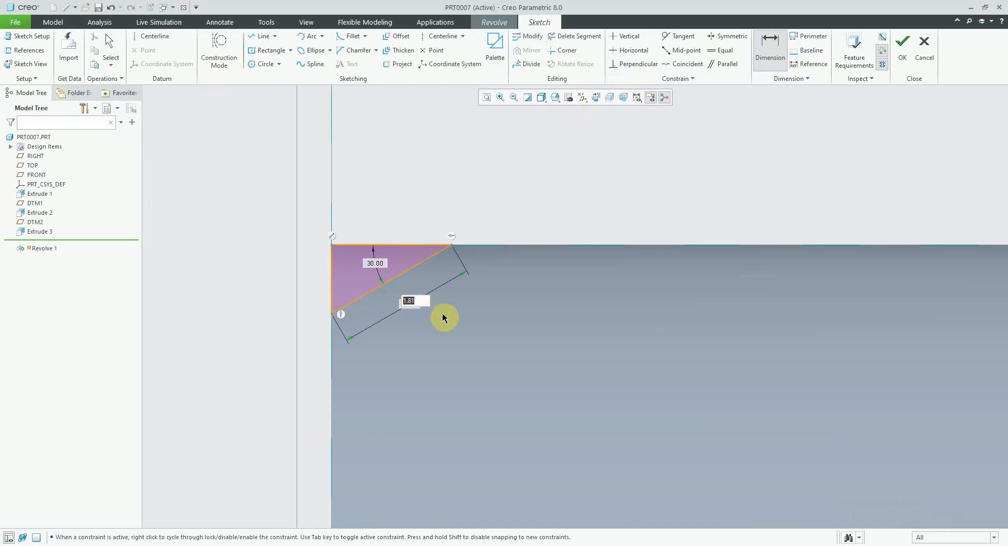
text(1)
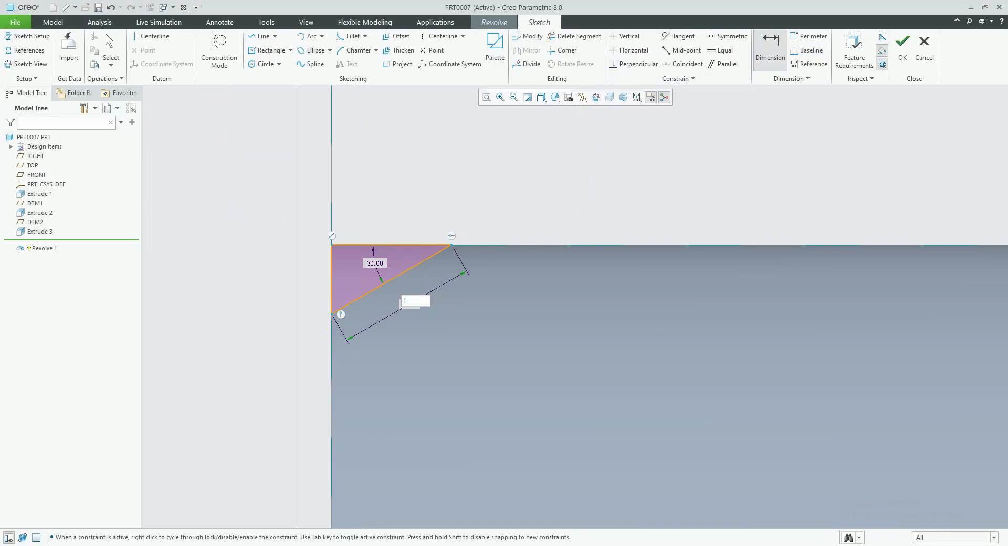
key(Return)
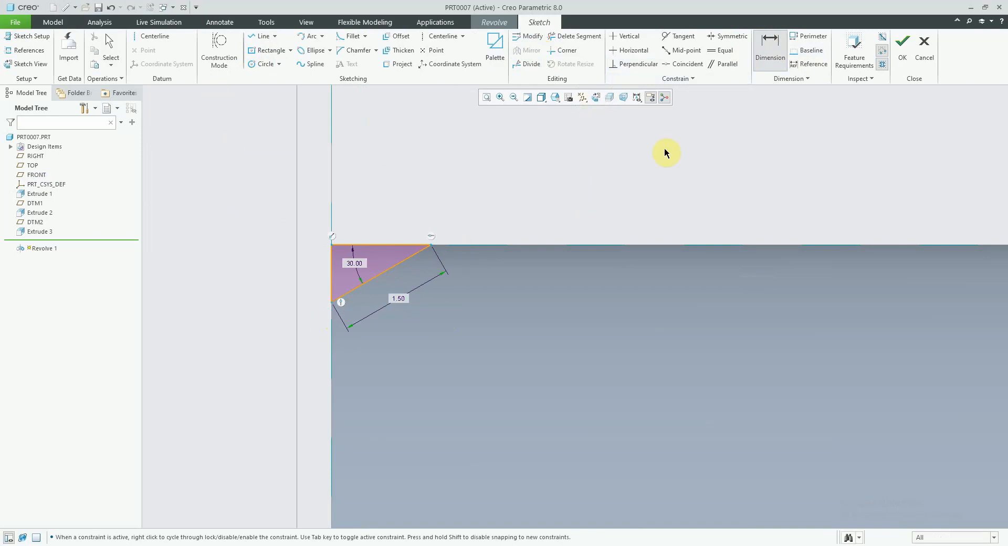
Draw a horizontal centerline along the shaft axis in the revolve sketch
scroll(723, 224, down, 6)
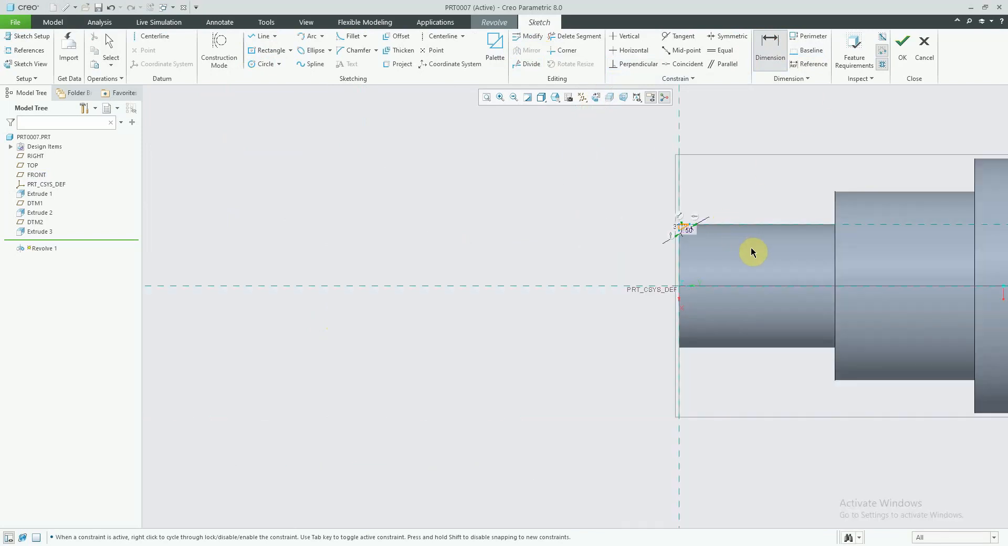
click(442, 36)
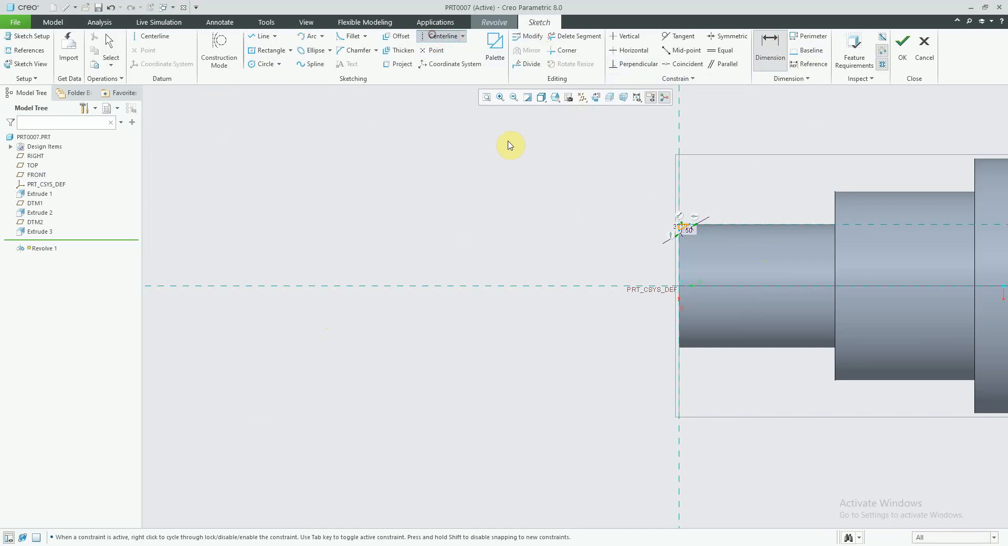
click(592, 287)
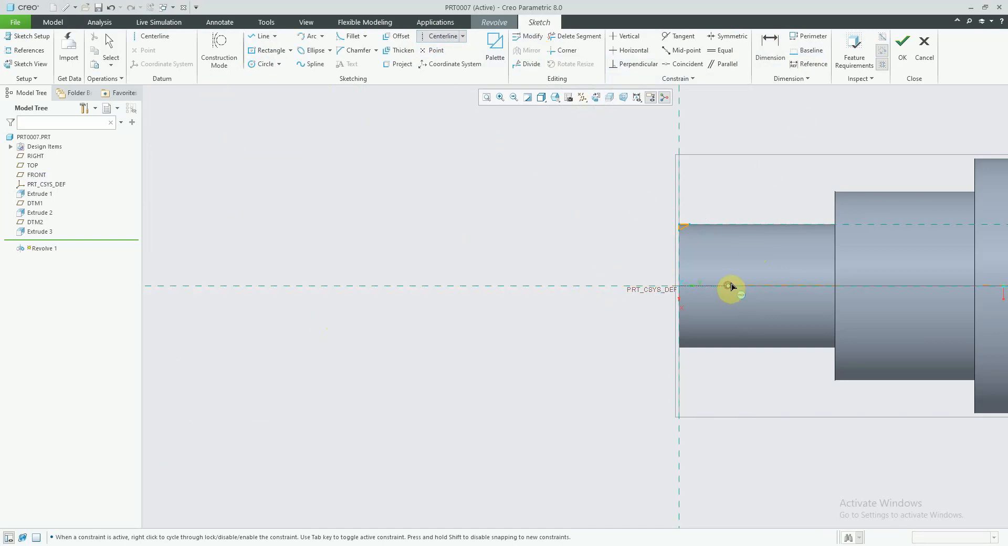
middle_click(749, 286)
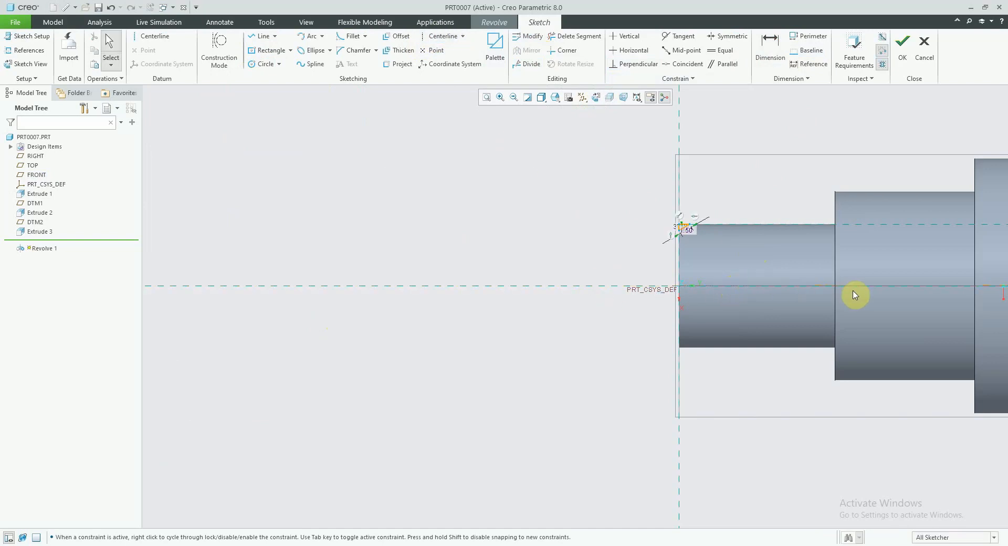
Sketch a closed triangle at the upper corner of the shaft's far end, about 0.75 long along the outer edge
middle_drag(868, 295, 129, 297)
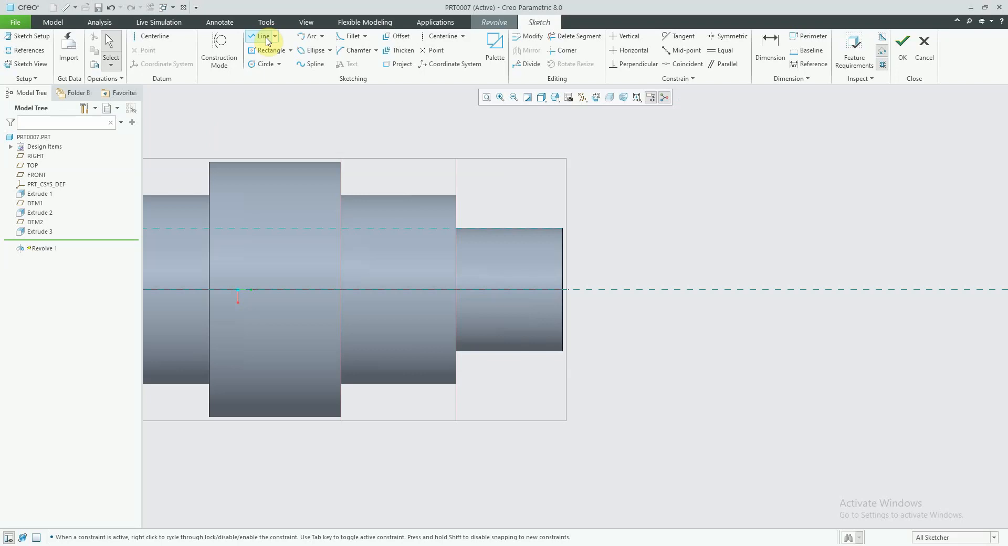
scroll(561, 228, down, 5)
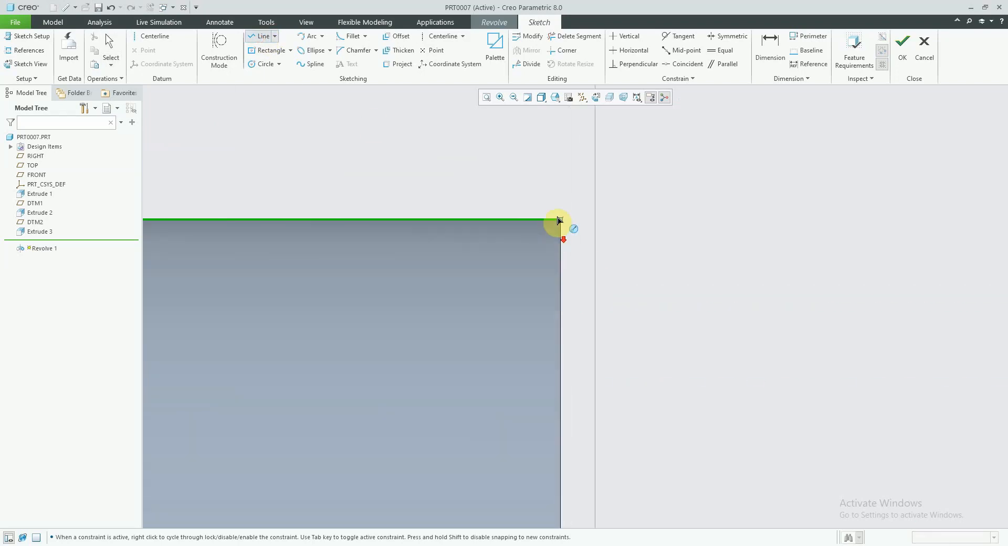
click(561, 220)
click(503, 220)
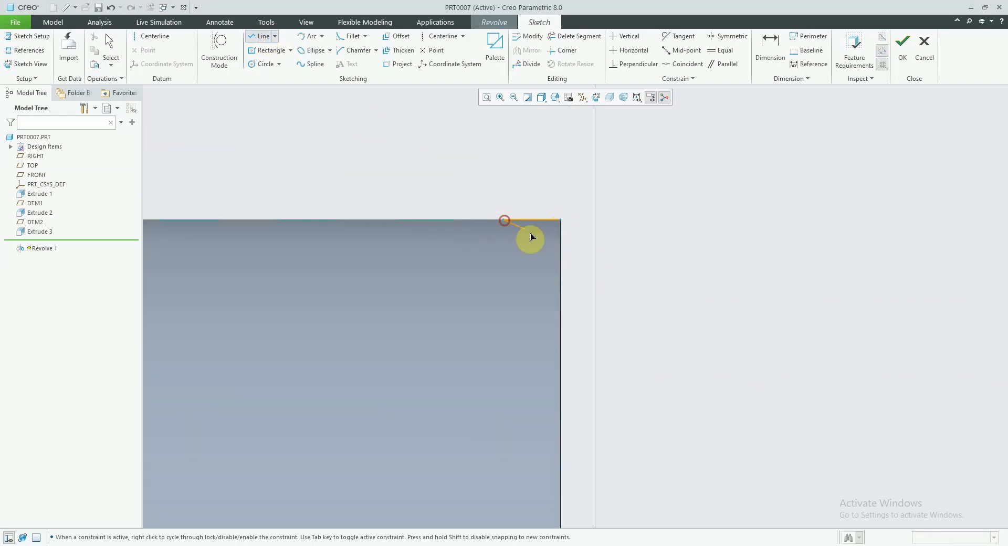
click(561, 276)
click(561, 220)
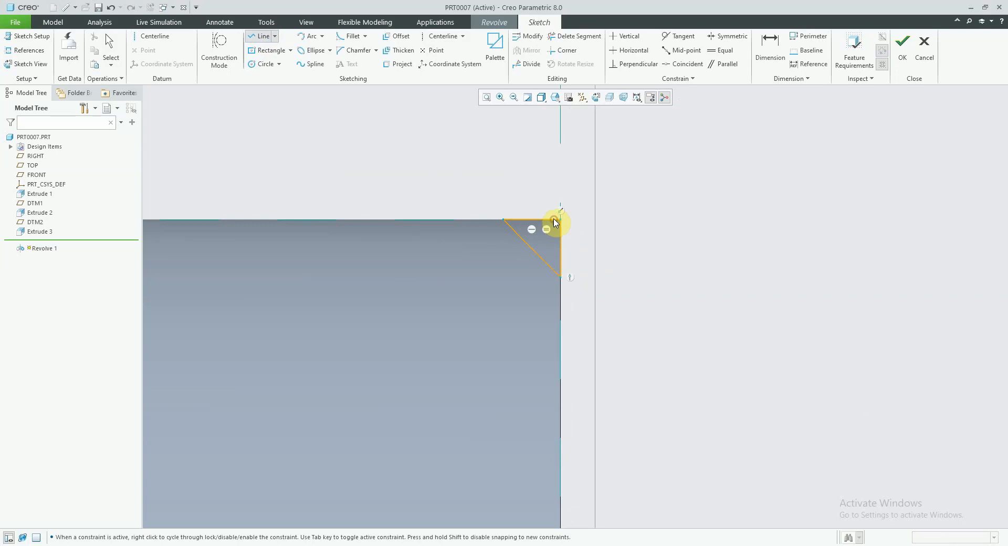
middle_click(525, 233)
Set the angle between the far-end triangle's slanted side and the shaft's outer edge to 30 degrees
double_click(538, 237)
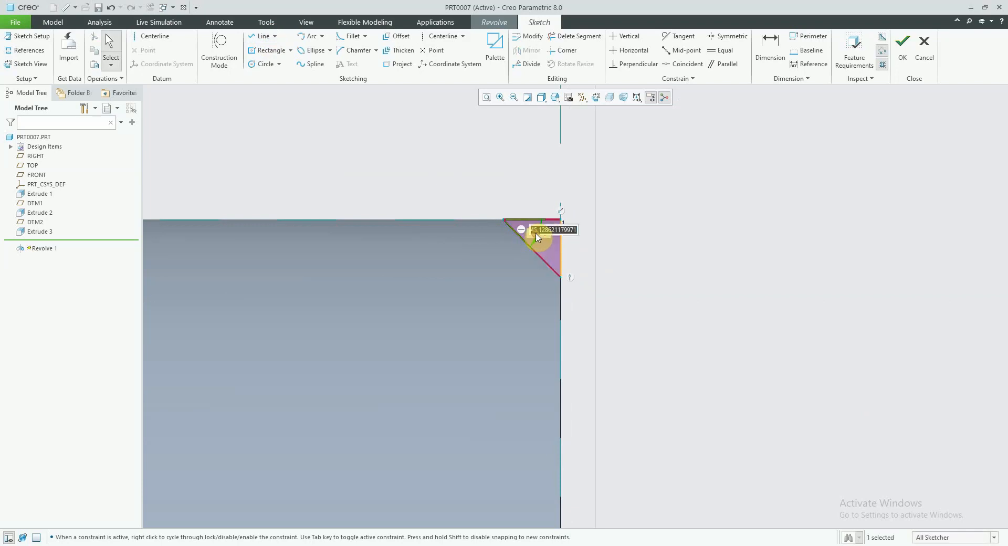
text(30)
key(Return)
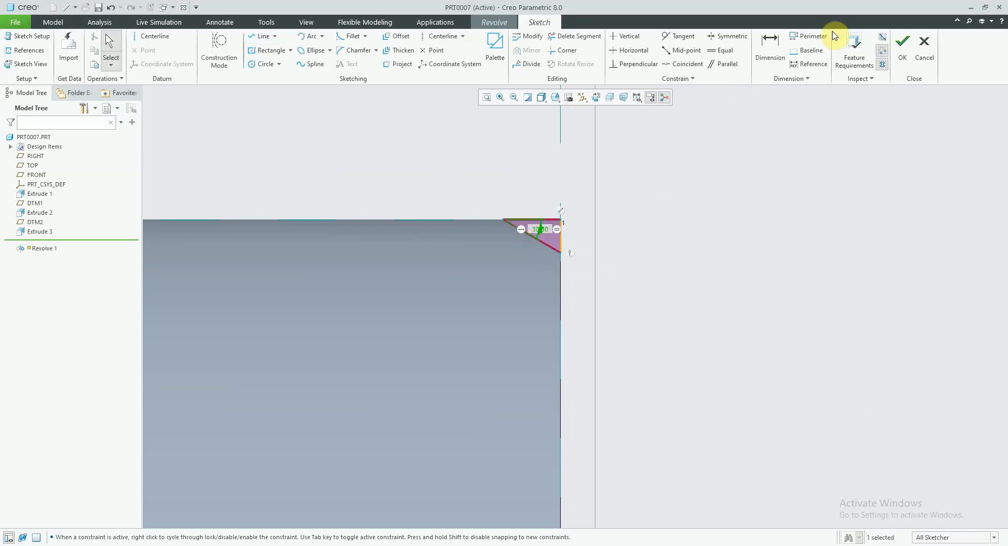
Try to dimension the far-end triangle between the two endpoints of its slanted side
click(771, 48)
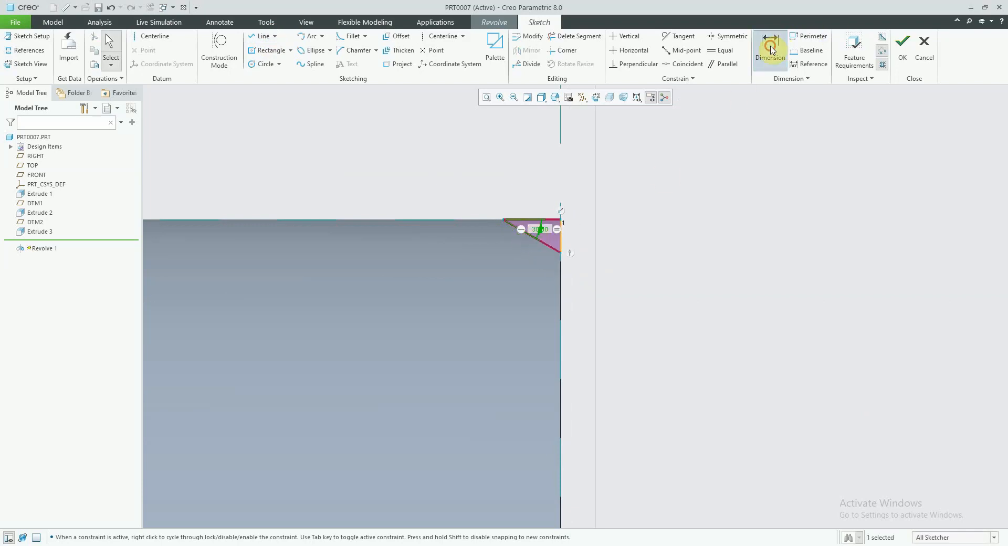
click(502, 217)
click(560, 254)
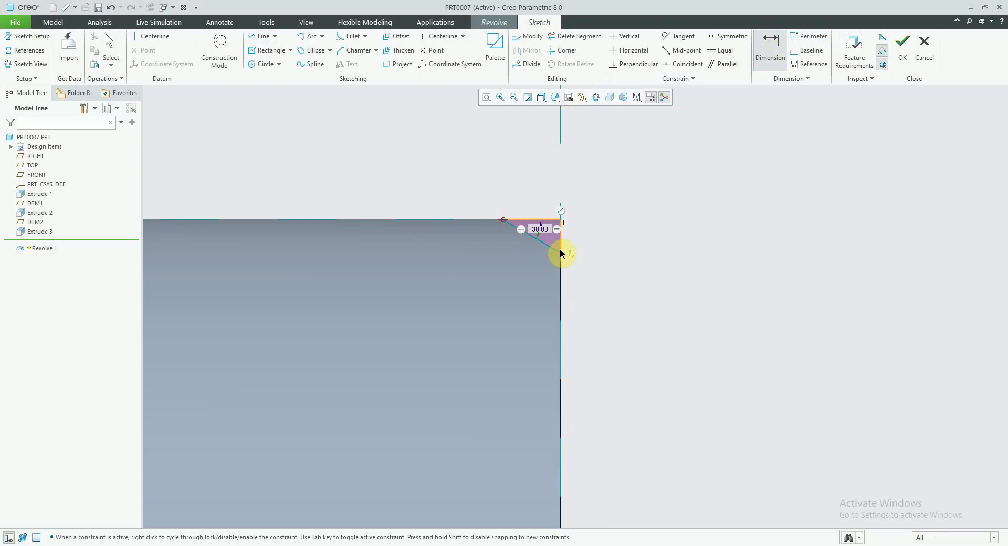
middle_click(512, 256)
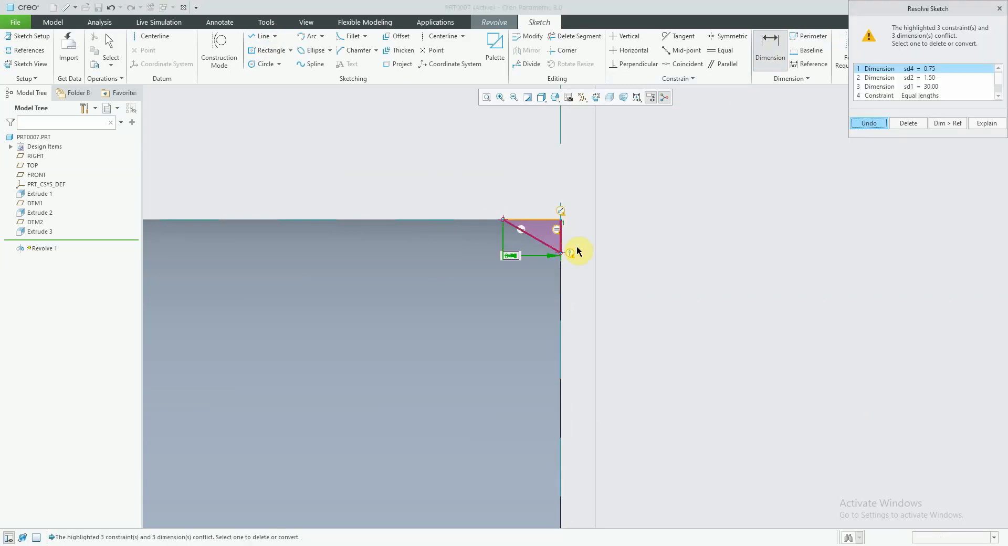
click(869, 124)
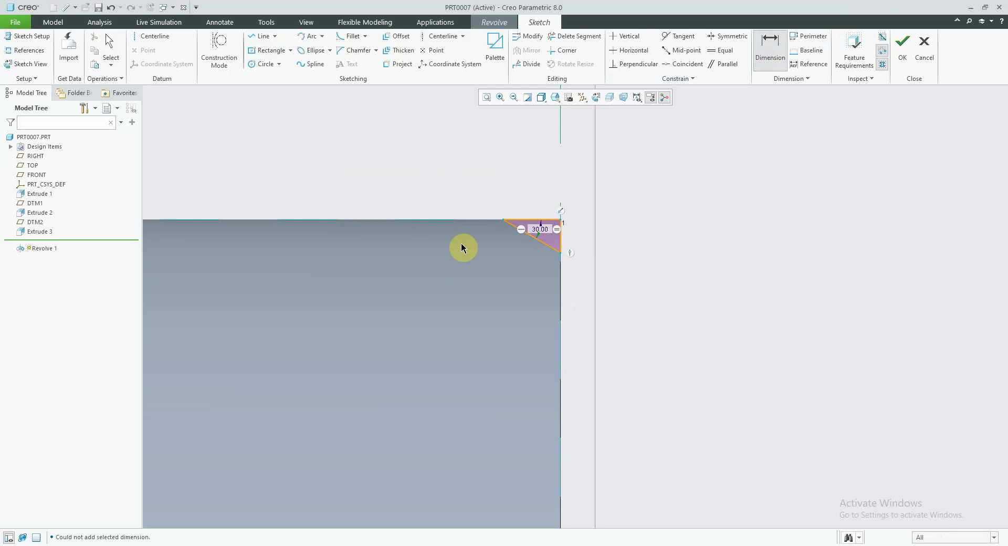
click(502, 219)
click(561, 253)
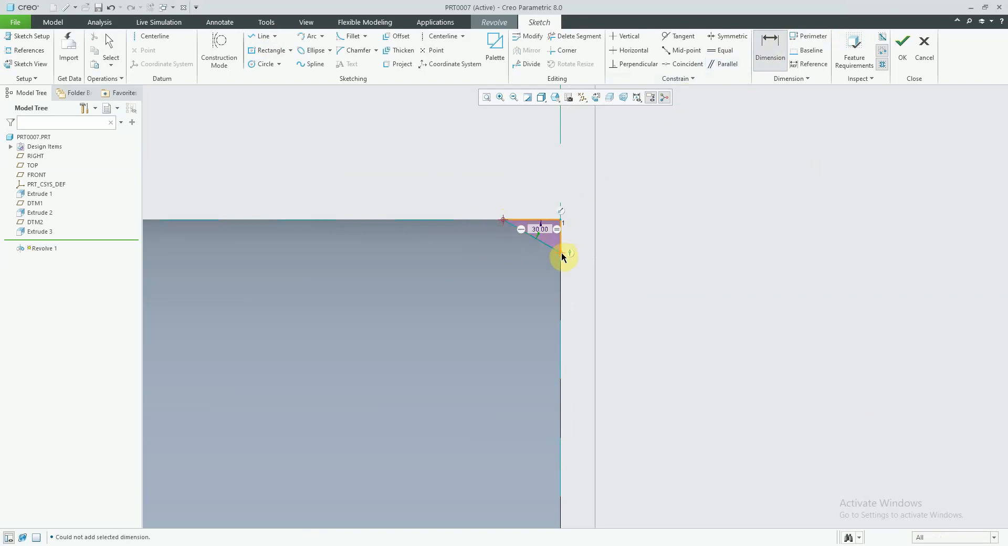
middle_click(513, 245)
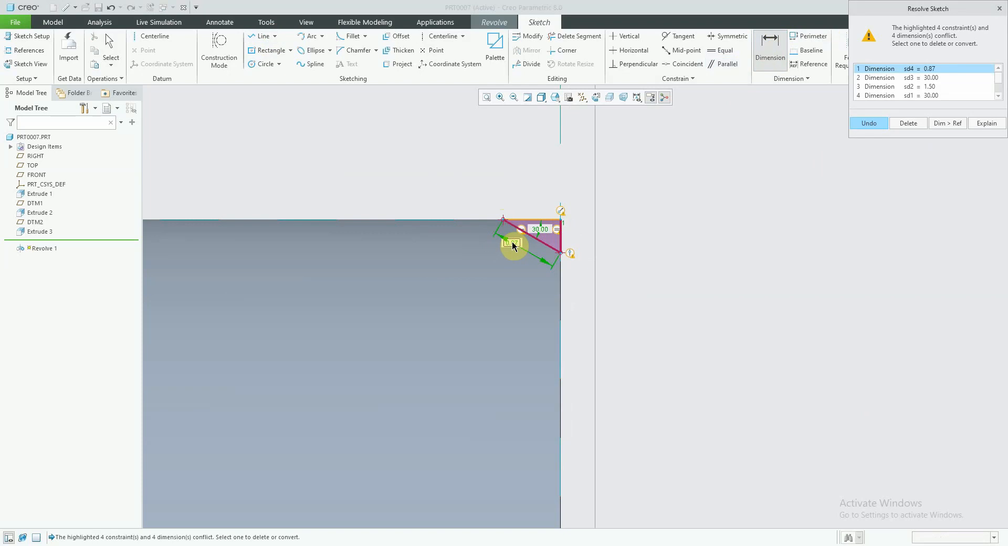
click(868, 124)
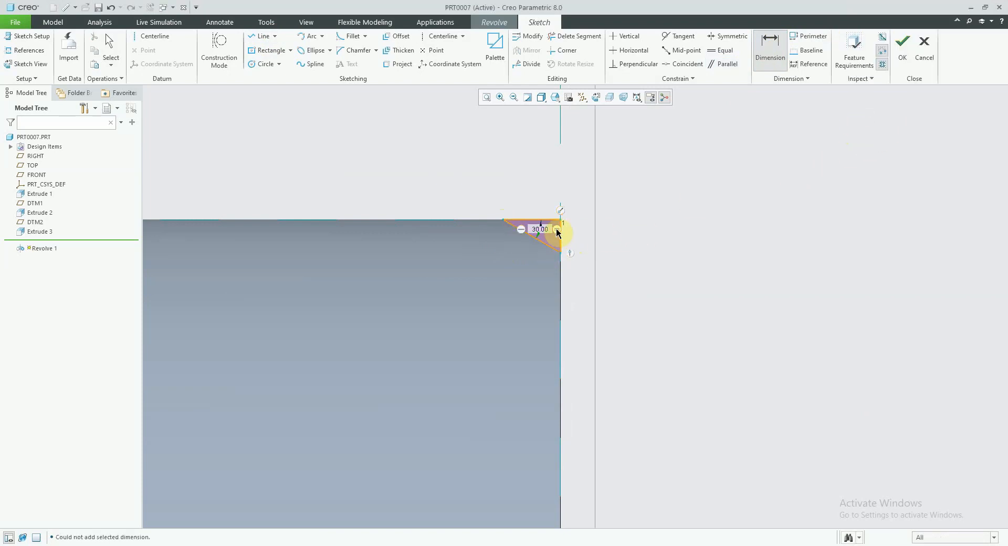
Delete the equal-length constraint on the far-end triangle's edge along the shaft's outer surface
scroll(559, 233, up, 3)
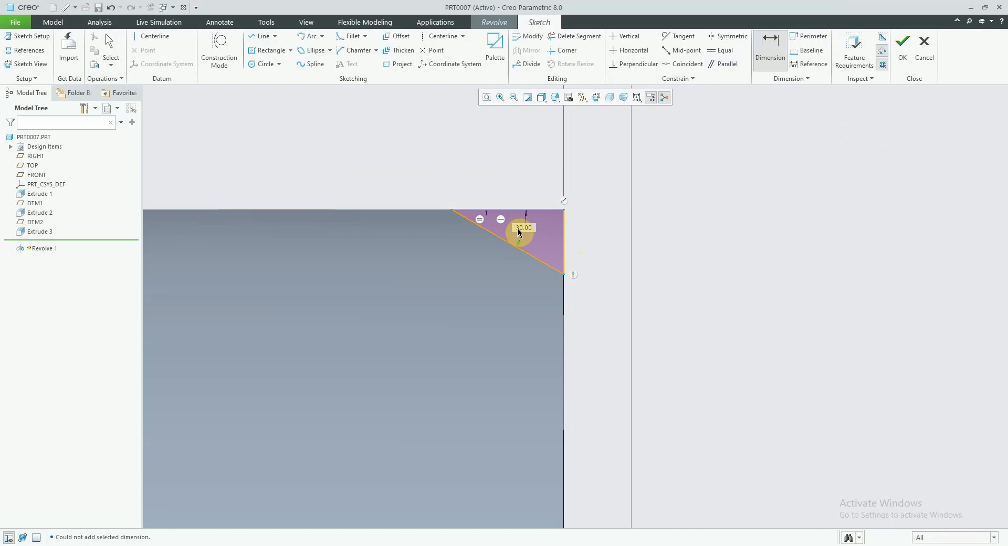
middle_click(482, 220)
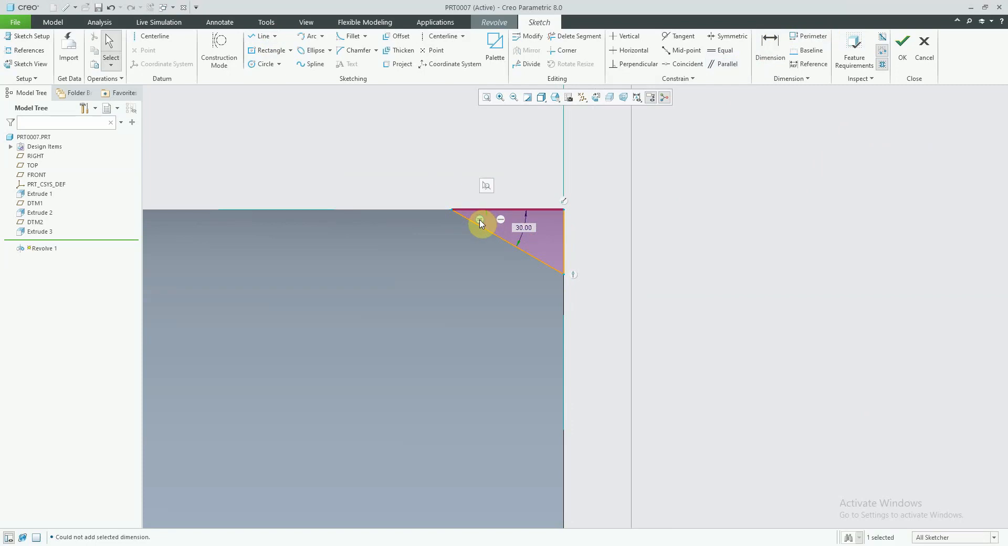
click(481, 223)
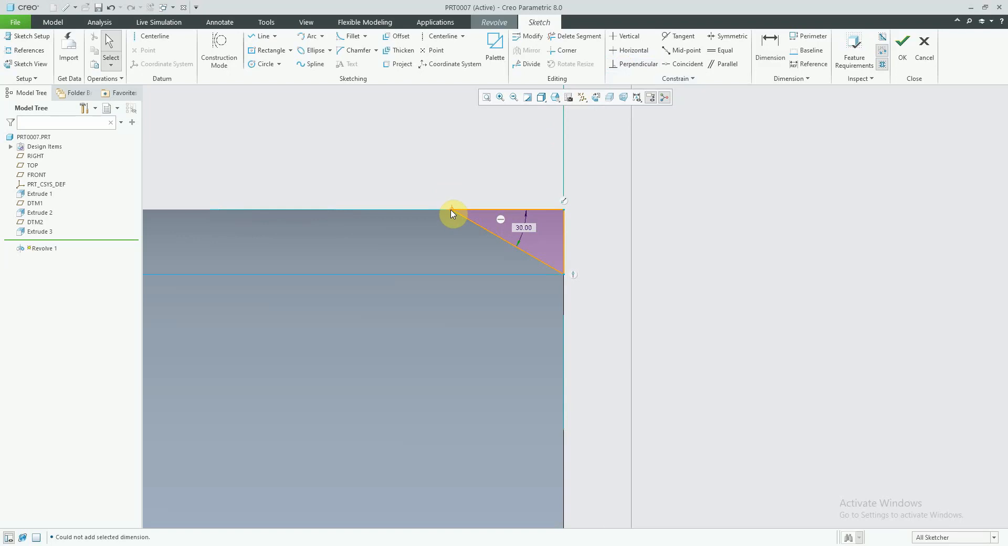
click(681, 63)
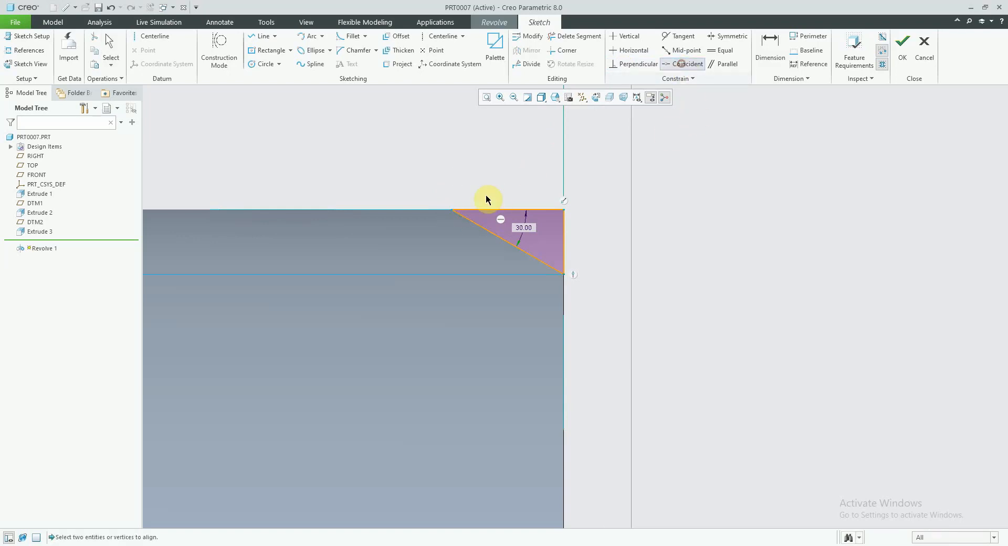
click(435, 210)
middle_click(460, 215)
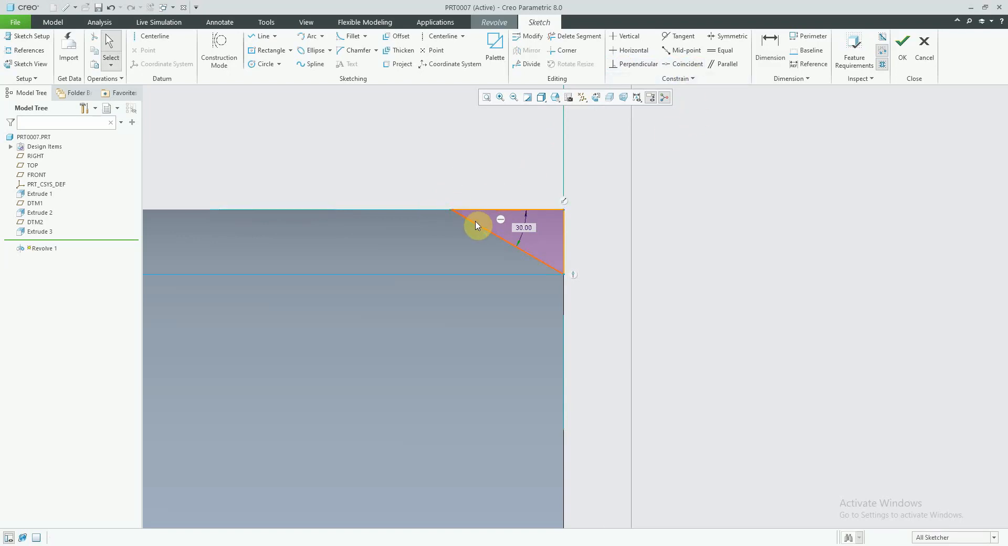
Dimension the far-end triangle's slanted side as 1.00 and finish the revolve sketch
click(770, 47)
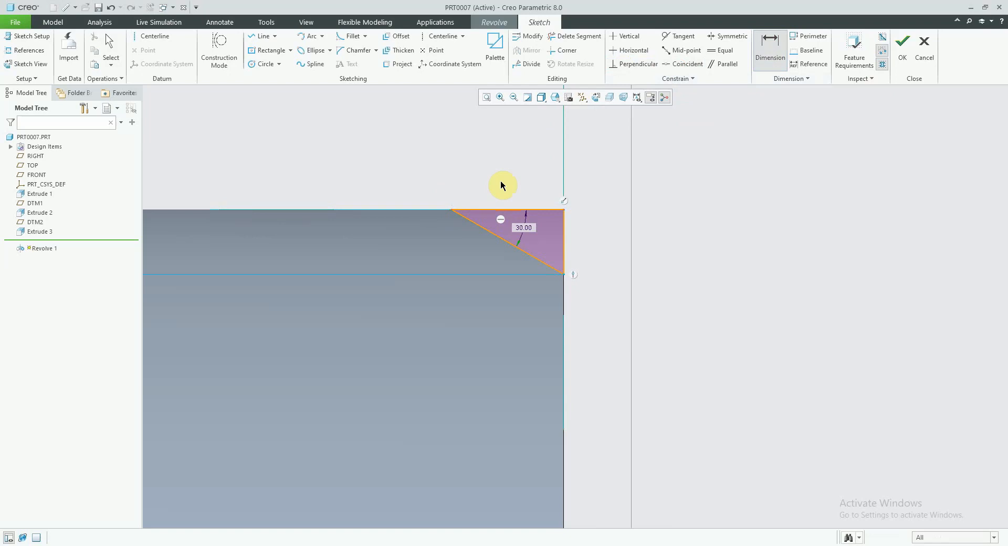
click(453, 210)
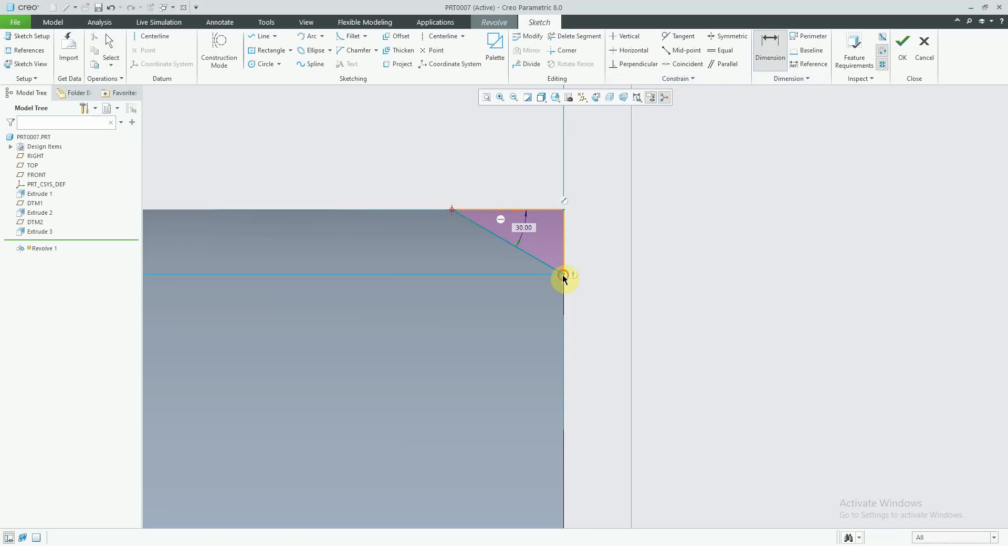
middle_click(476, 258)
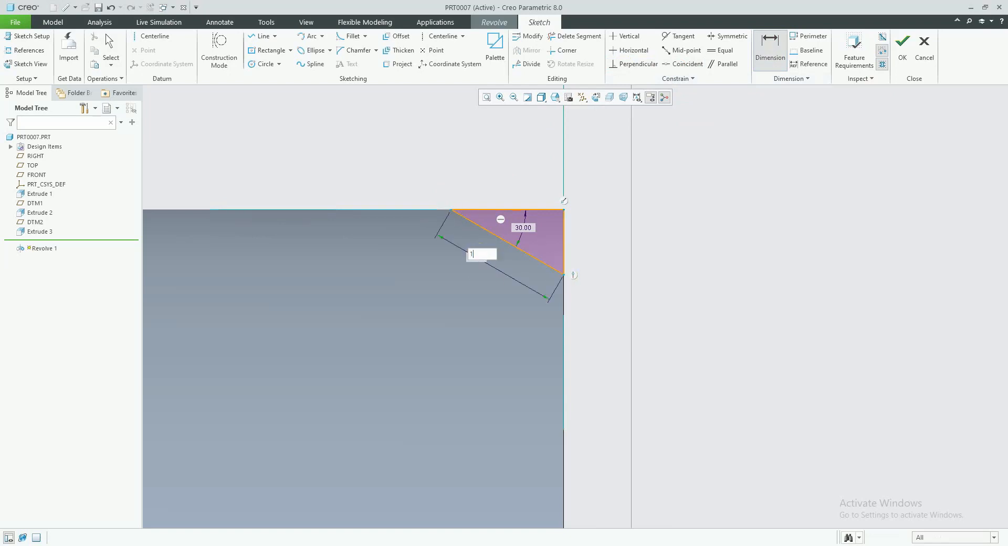
text(1)
middle_click(479, 268)
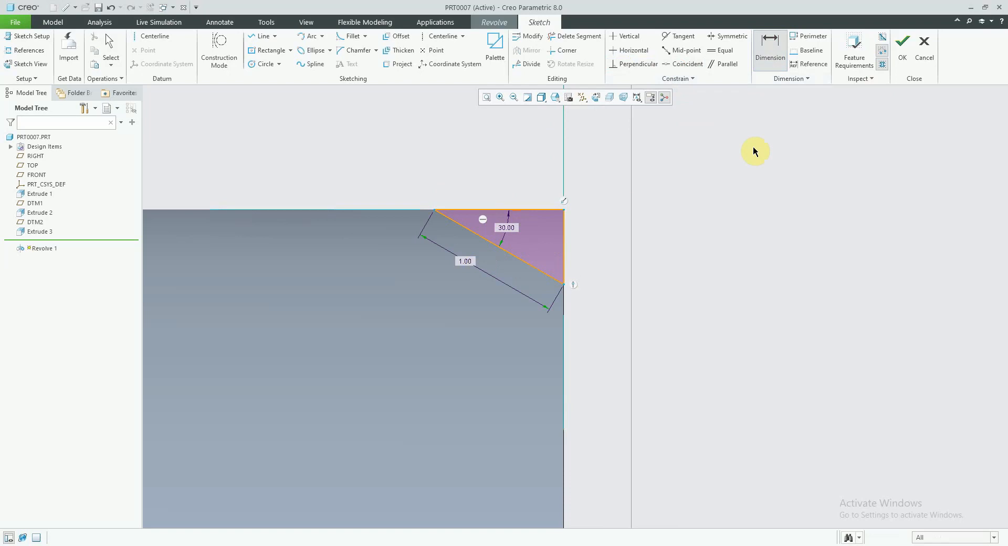
click(903, 46)
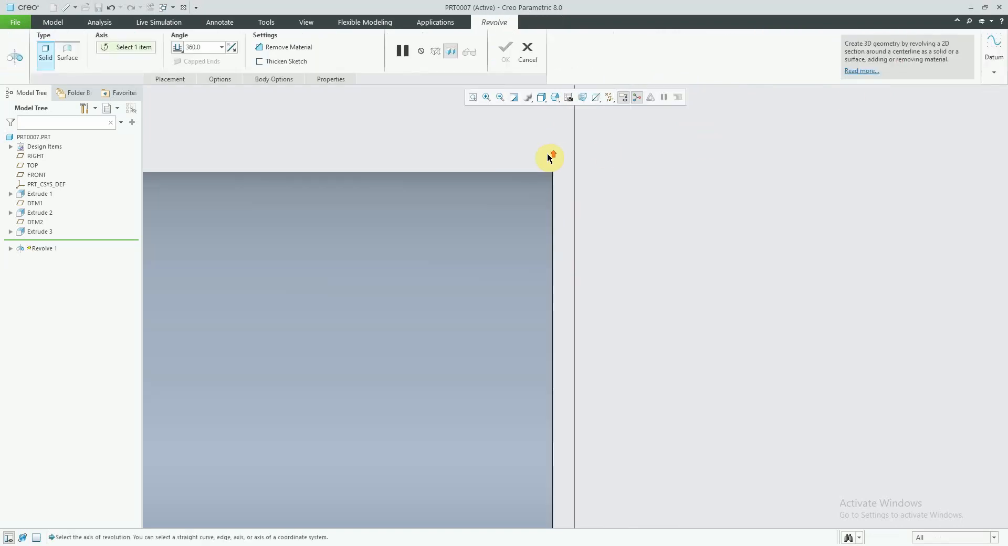
Revolve the triangle sketch 360 degrees around the shaft's central axis, removing material from both ends
scroll(525, 158, up, 5)
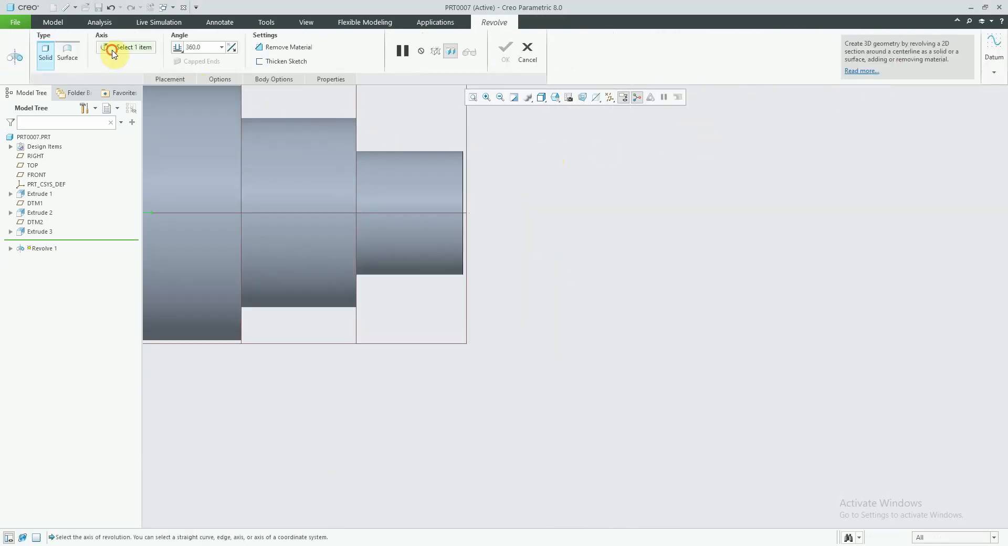
click(112, 50)
click(287, 213)
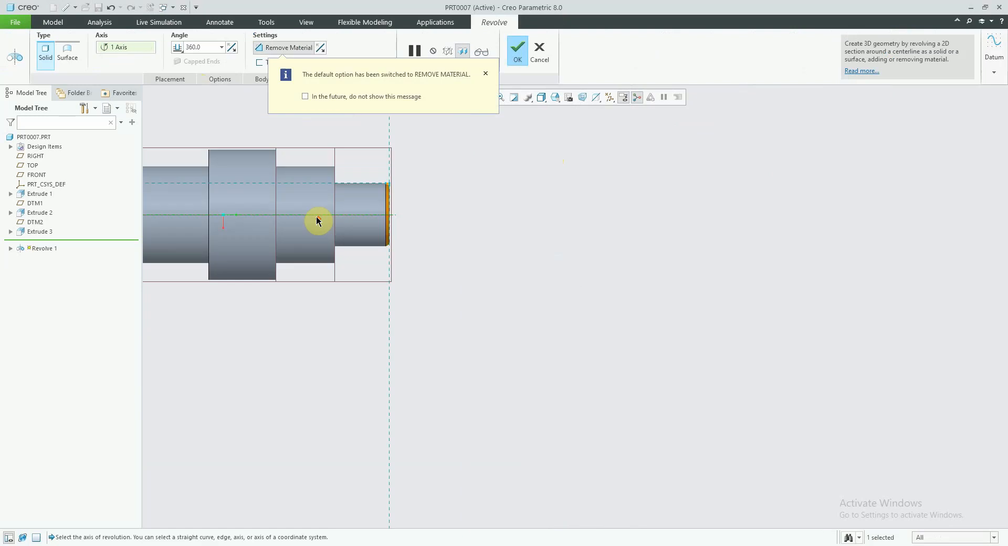
click(518, 53)
Redefine the first extrusion, the long inner cylinder of the shaft, with a depth of 97
middle_drag(225, 232, 435, 281)
scroll(347, 205, down, 5)
scroll(326, 218, up, 3)
scroll(371, 288, up, 5)
middle_drag(371, 288, 314, 344)
scroll(283, 297, down, 5)
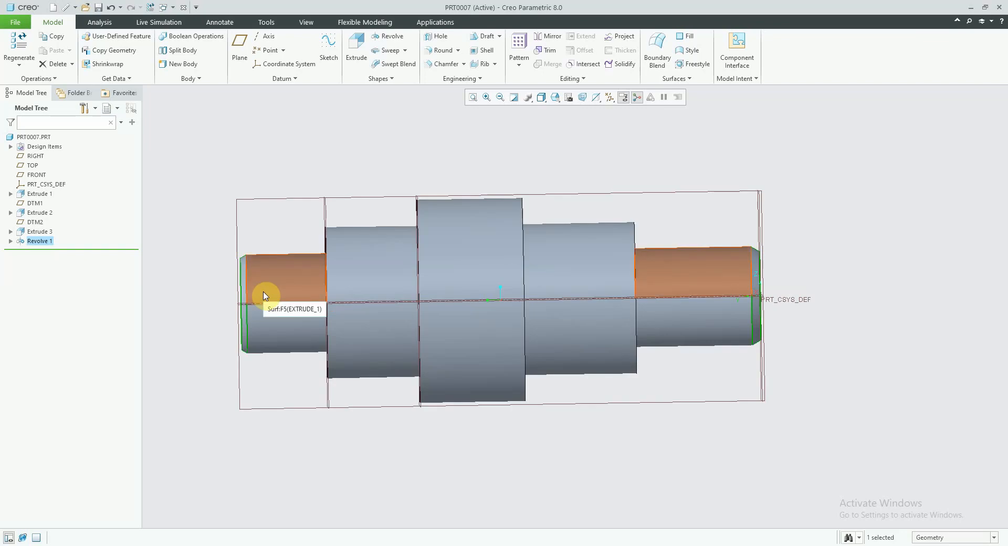
click(36, 194)
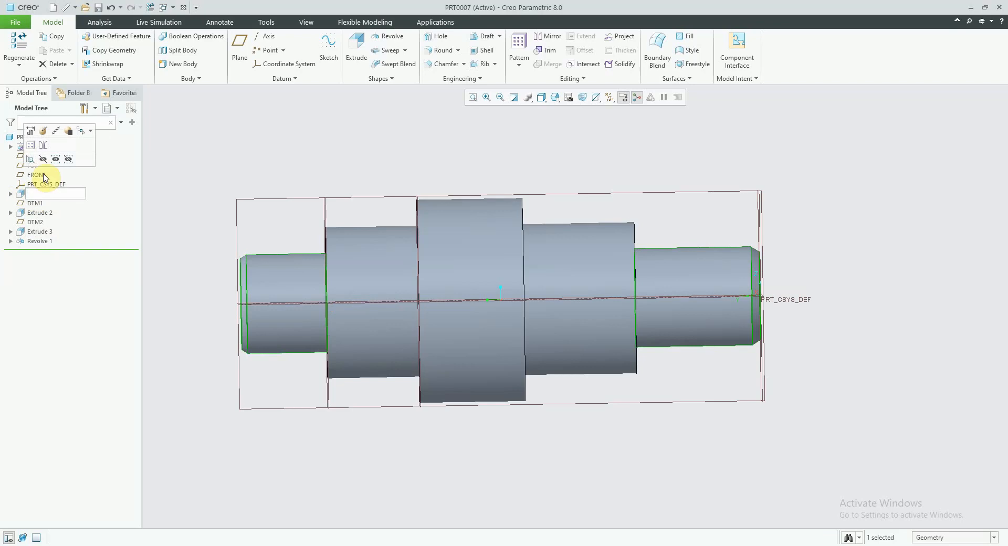
click(46, 133)
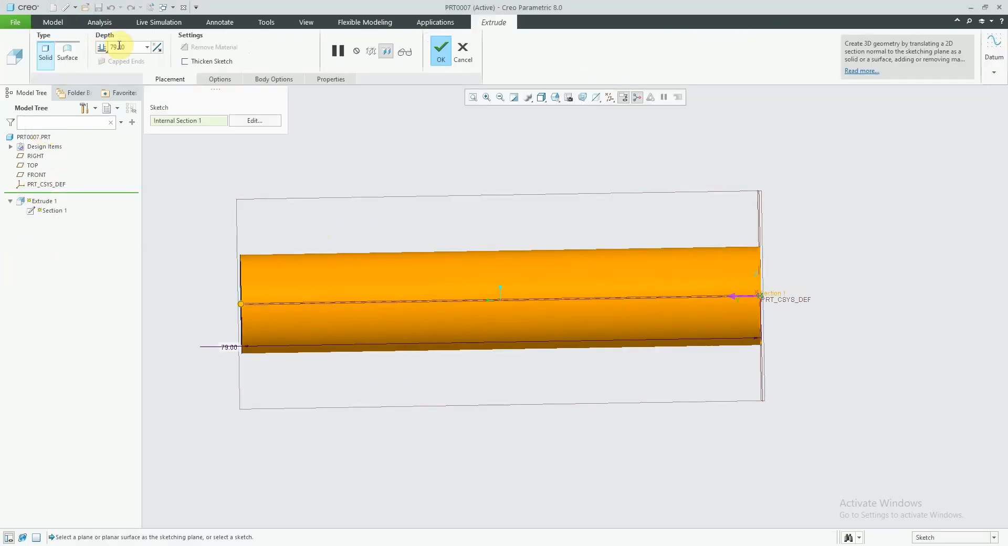
text(97)
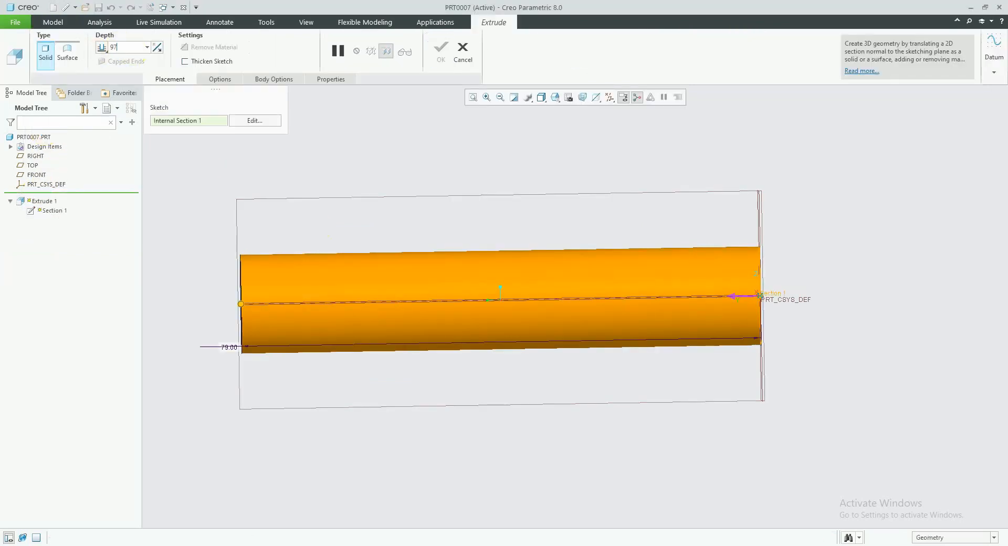
key(Return)
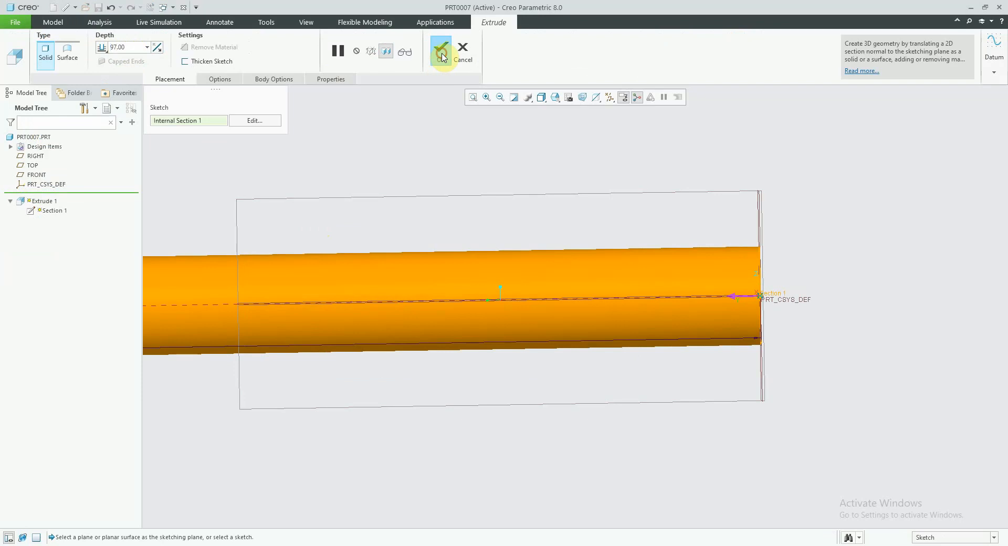
click(443, 57)
Start an extrude sketch on the flat face of the shaft's origin end and orient the view square to it
scroll(585, 213, down, 2)
click(591, 216)
scroll(676, 263, up, 3)
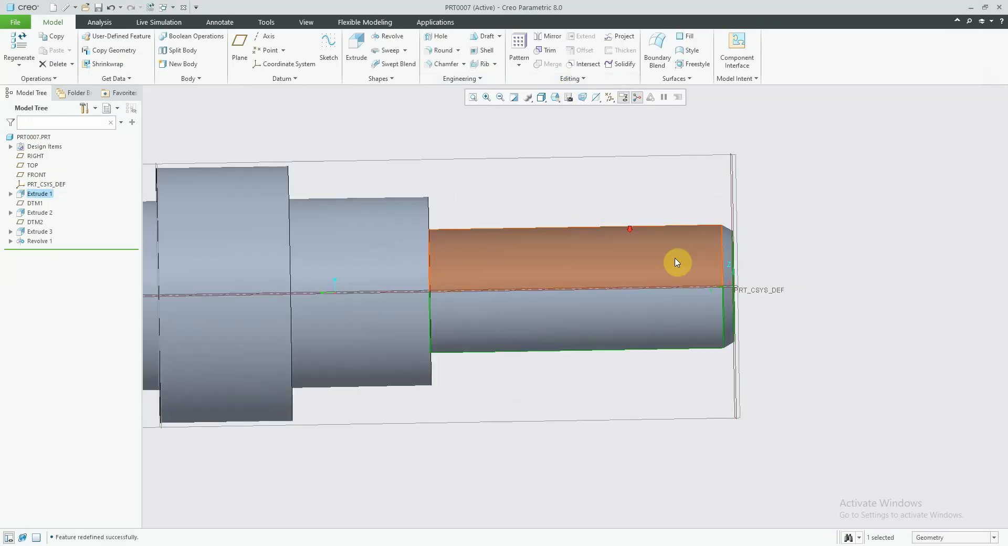
middle_drag(700, 302, 469, 274)
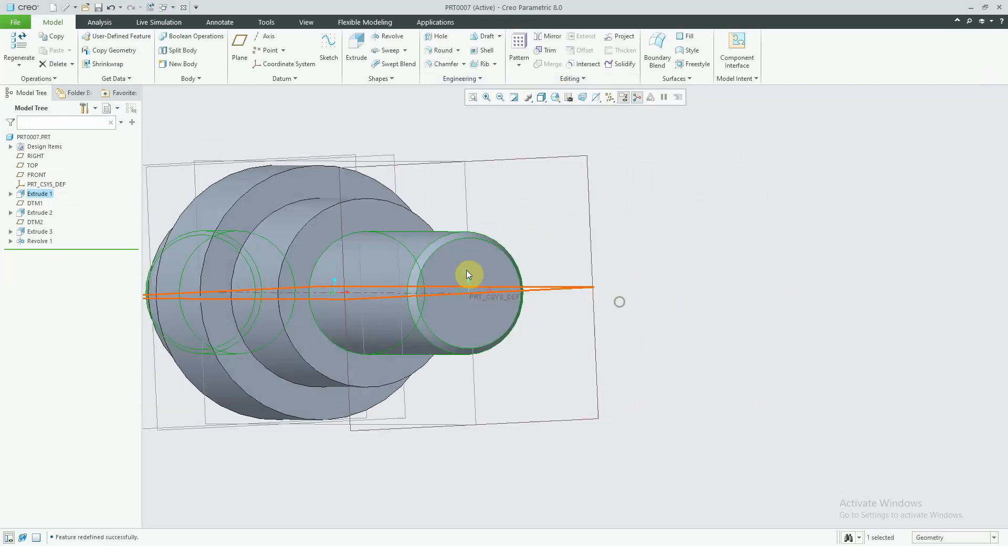
click(458, 252)
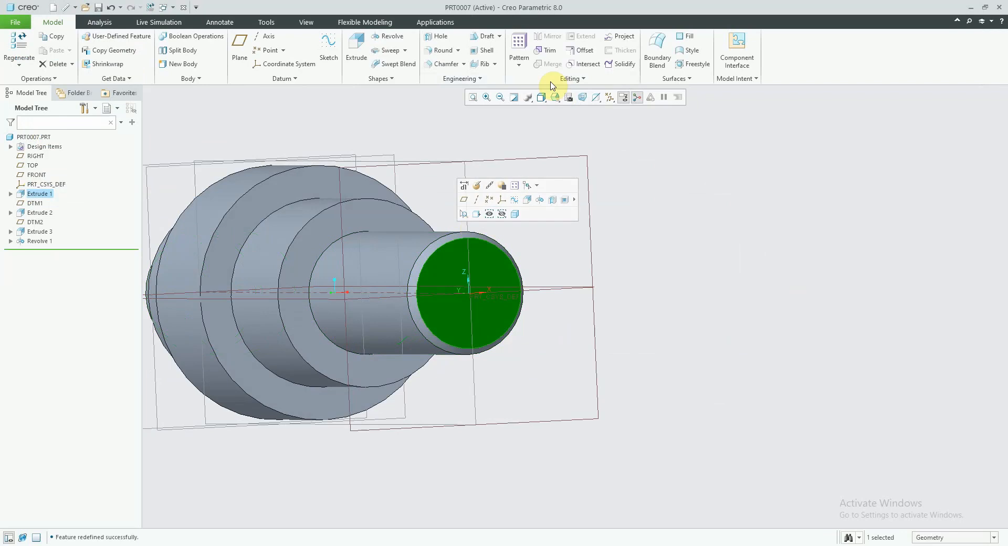
click(356, 56)
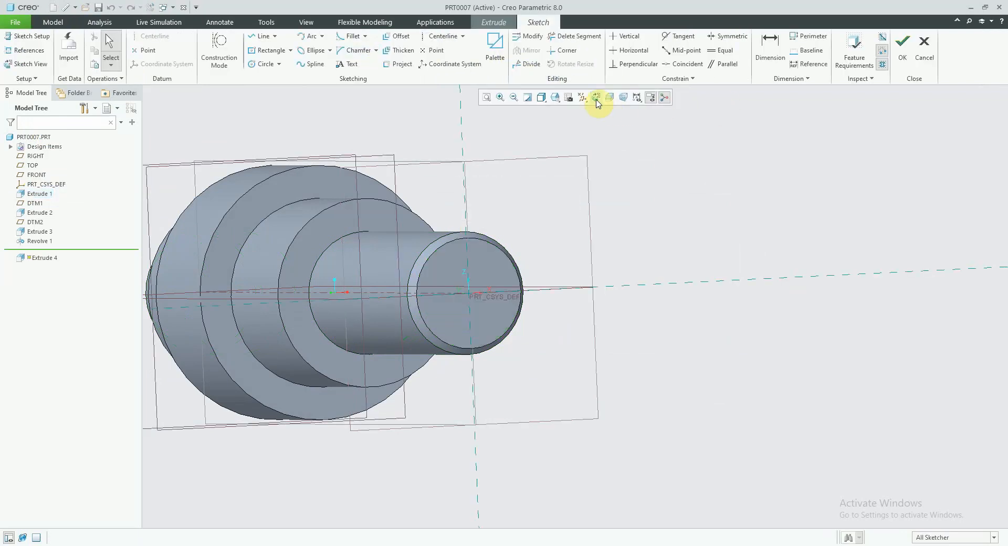
click(597, 100)
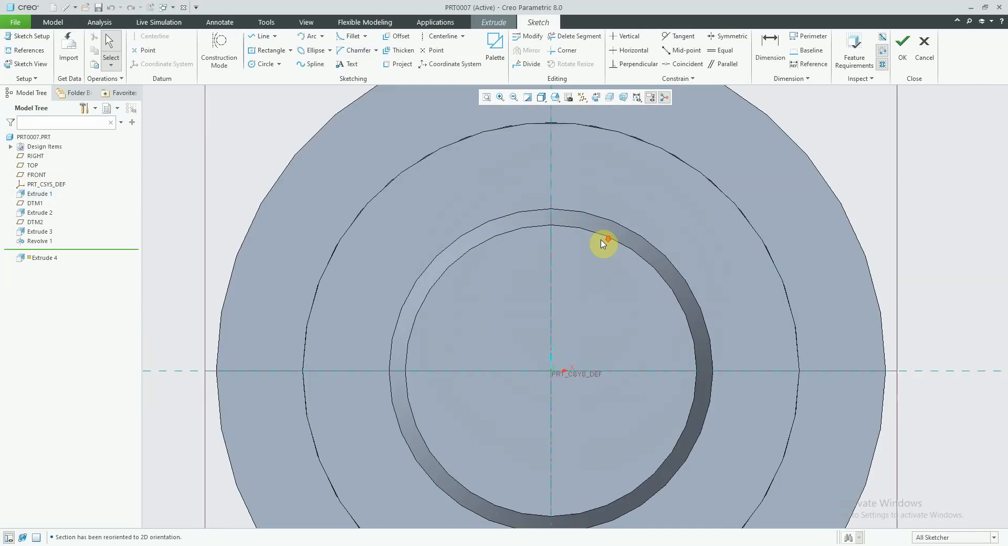
Sketch a horizontal construction centerline tangent to the top of the chamfer's outer circle
scroll(602, 243, up, 1)
click(261, 35)
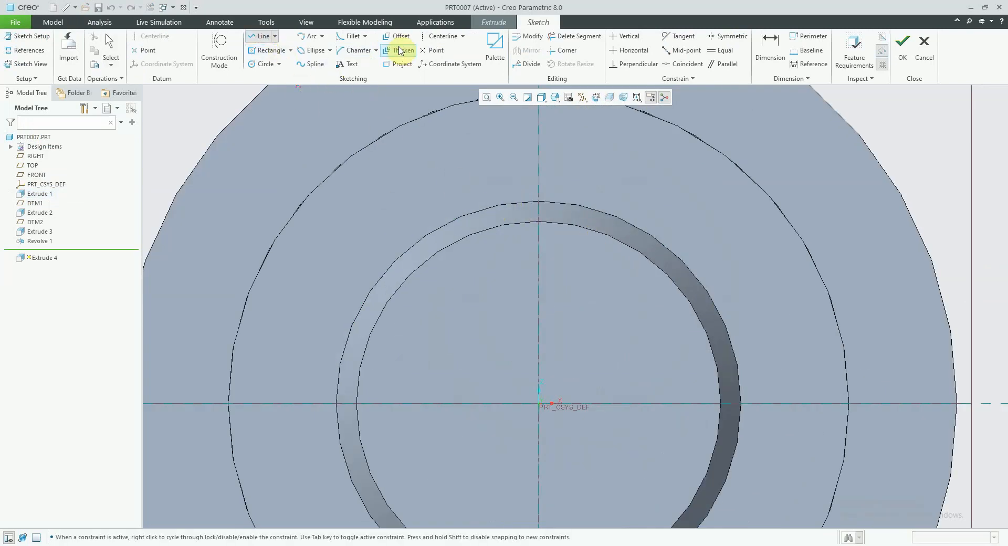
click(215, 46)
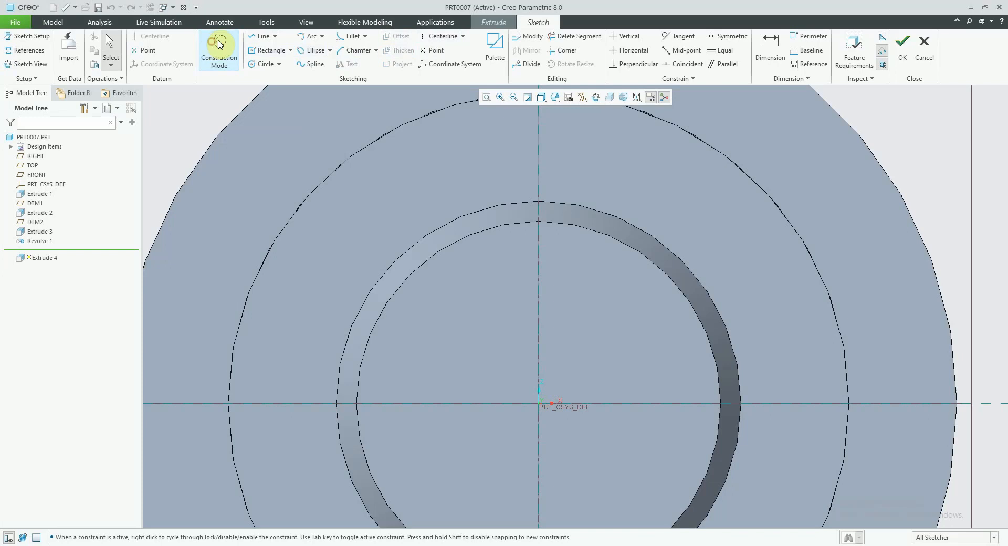
click(443, 36)
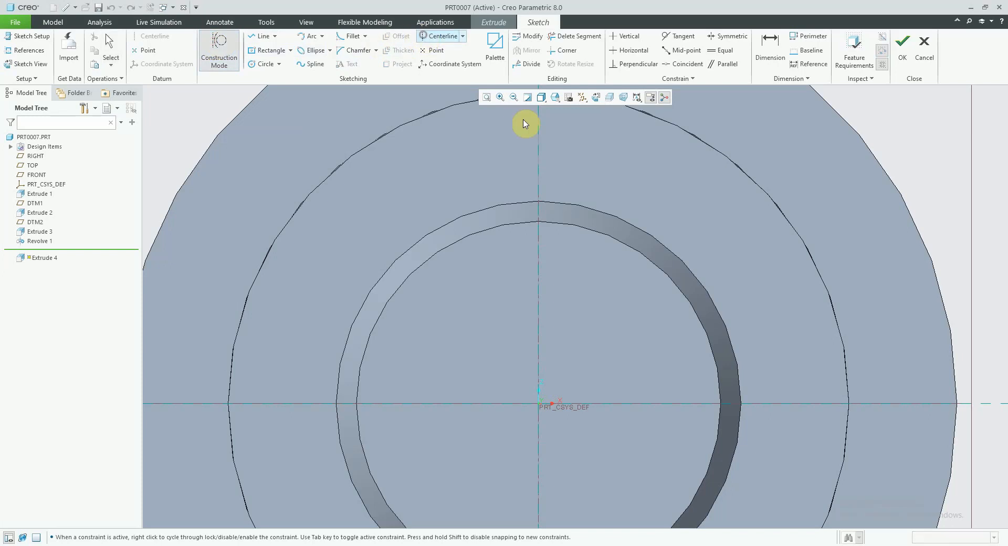
click(537, 201)
click(463, 199)
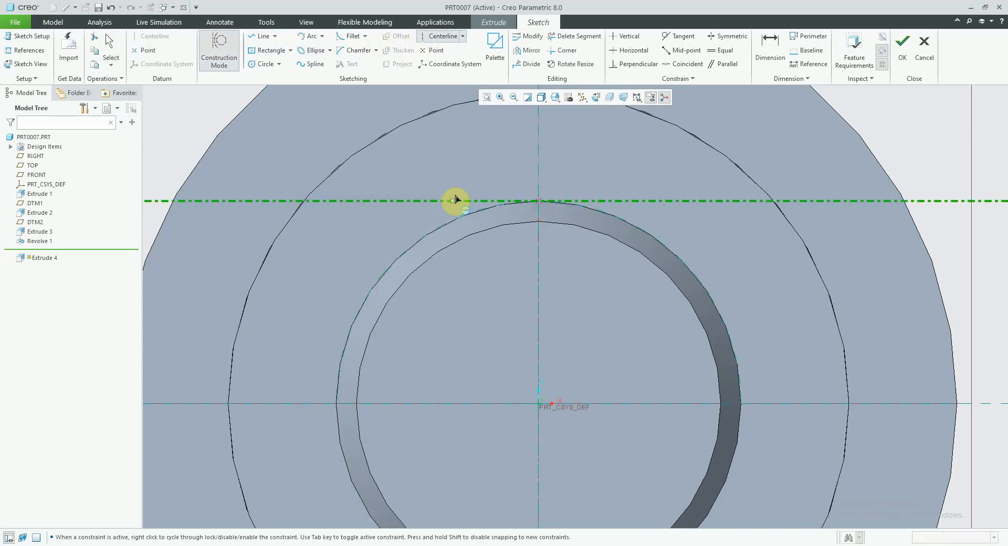
middle_click(498, 200)
Sketch a solid horizontal line on the tangent centerline, centered on the vertical axis, and set its length to 2
click(258, 36)
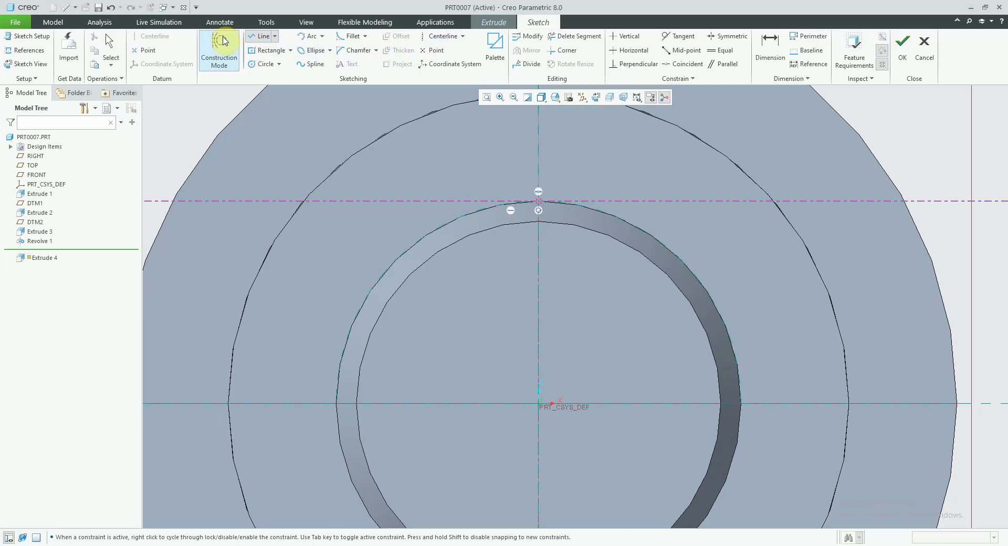
click(219, 48)
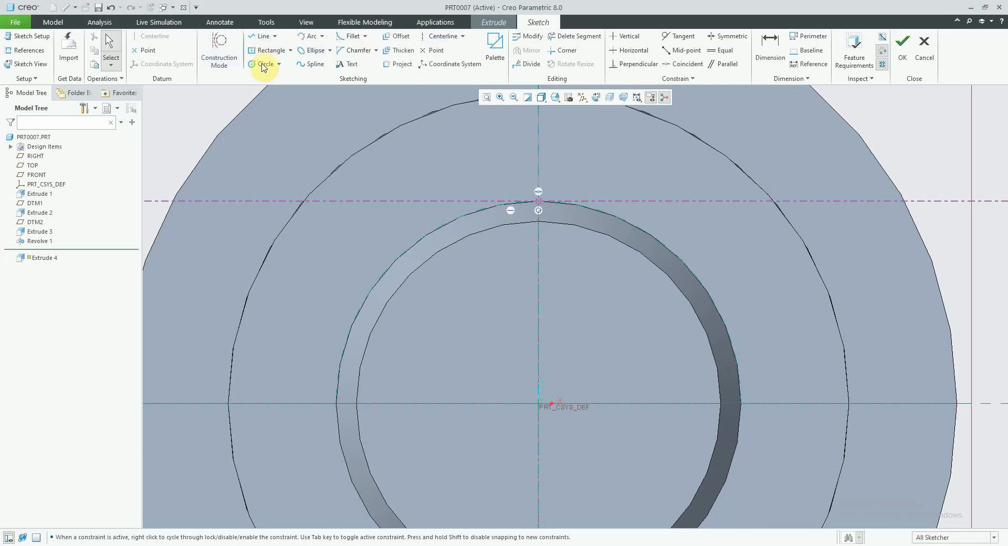
click(254, 37)
click(484, 201)
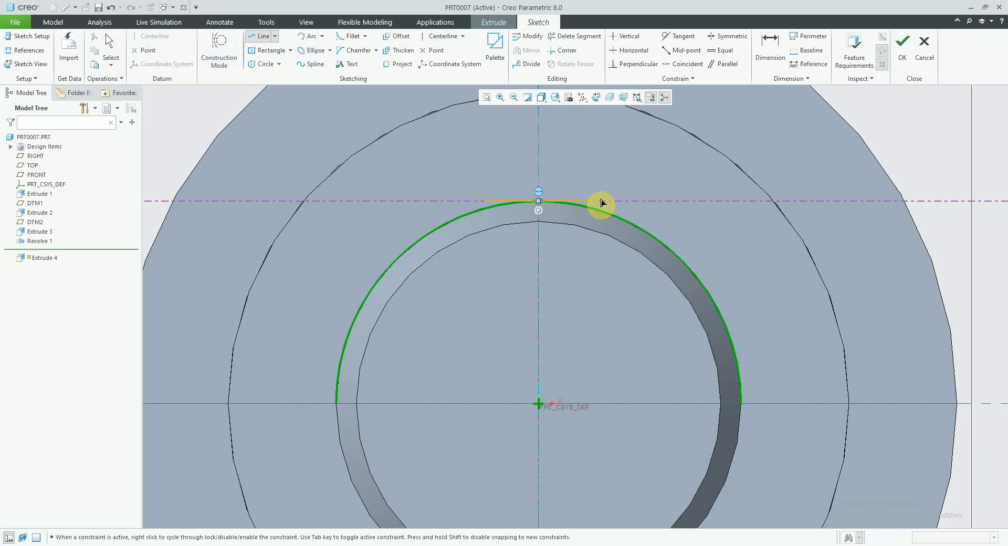
click(593, 202)
middle_click(541, 193)
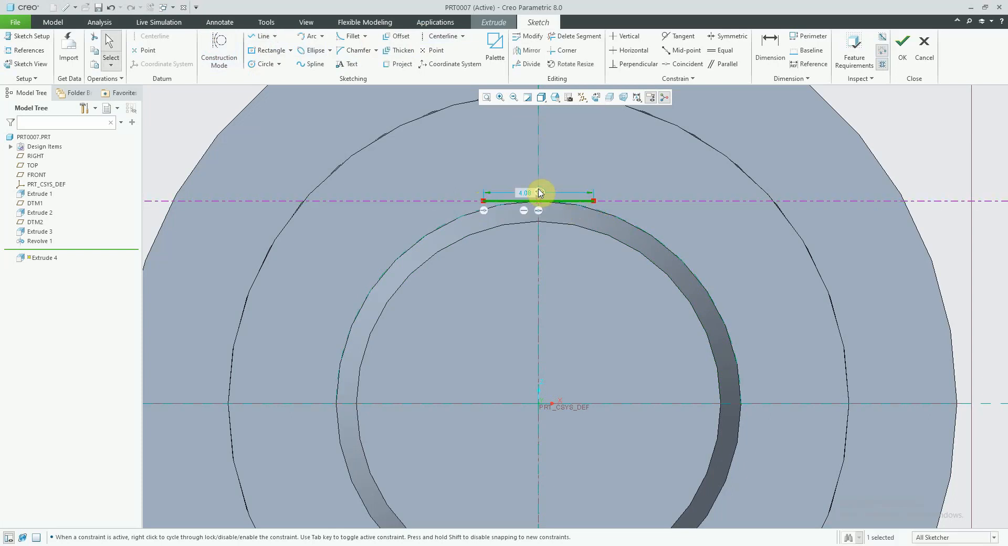
double_click(524, 192)
text(2)
key(Return)
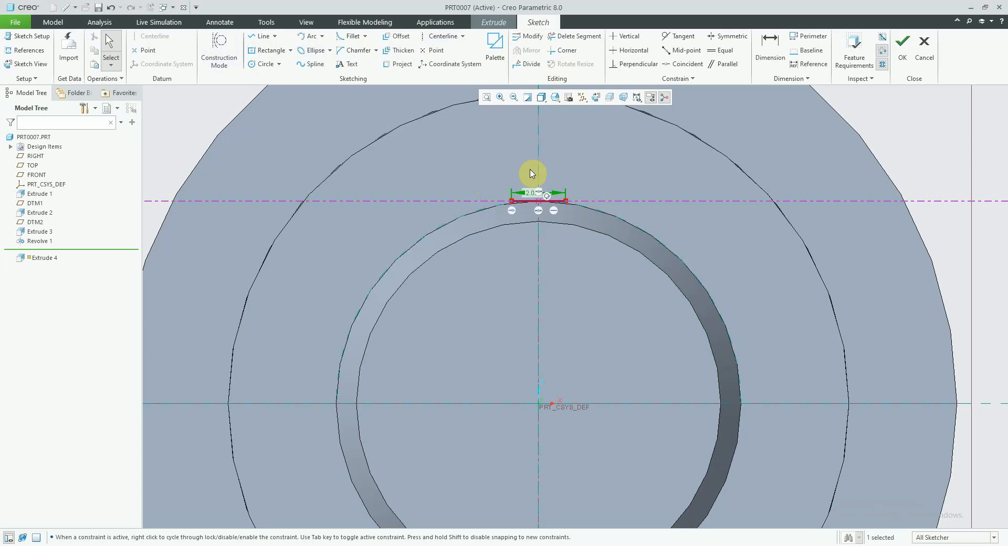
click(476, 166)
Mirror the short horizontal line about the horizontal axis to the underside of the circle
click(525, 200)
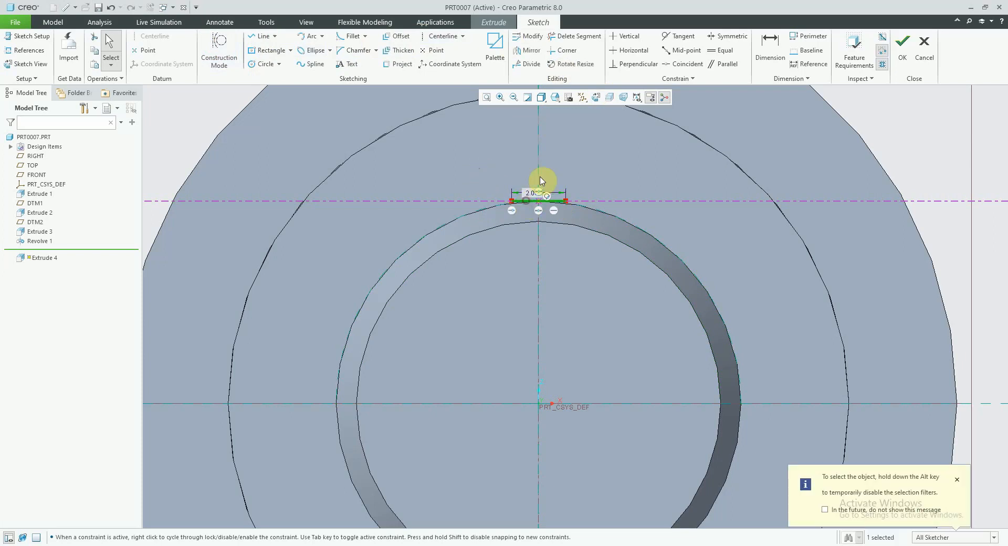
click(524, 55)
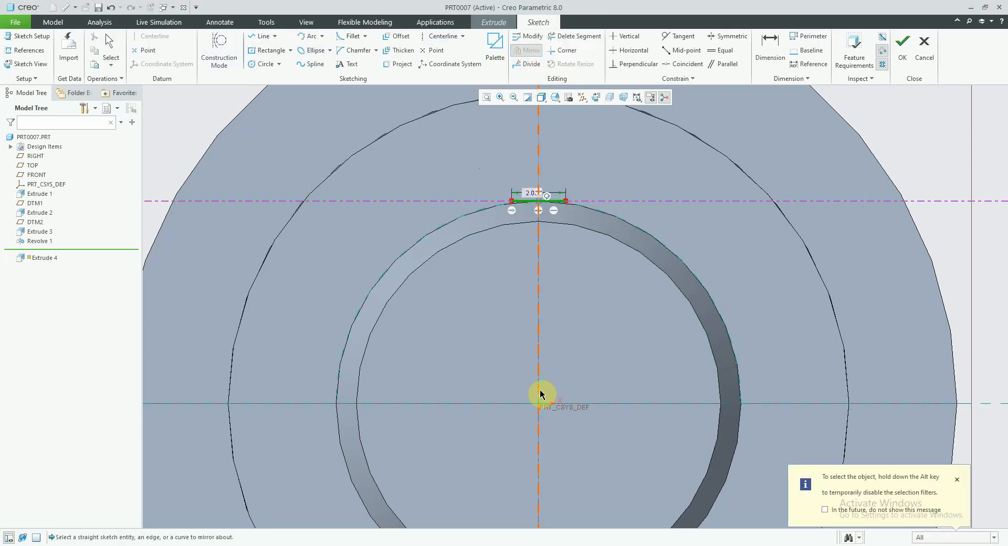
click(507, 403)
scroll(550, 405, down, 3)
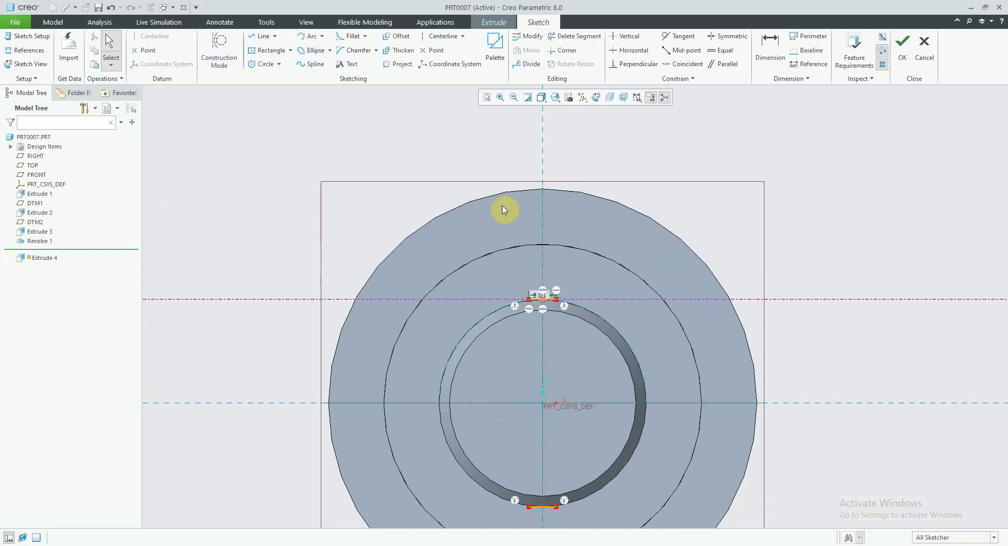
Sketch a diagonal centerline through the origin and set its angle from the vertical axis to 45 degrees
click(441, 36)
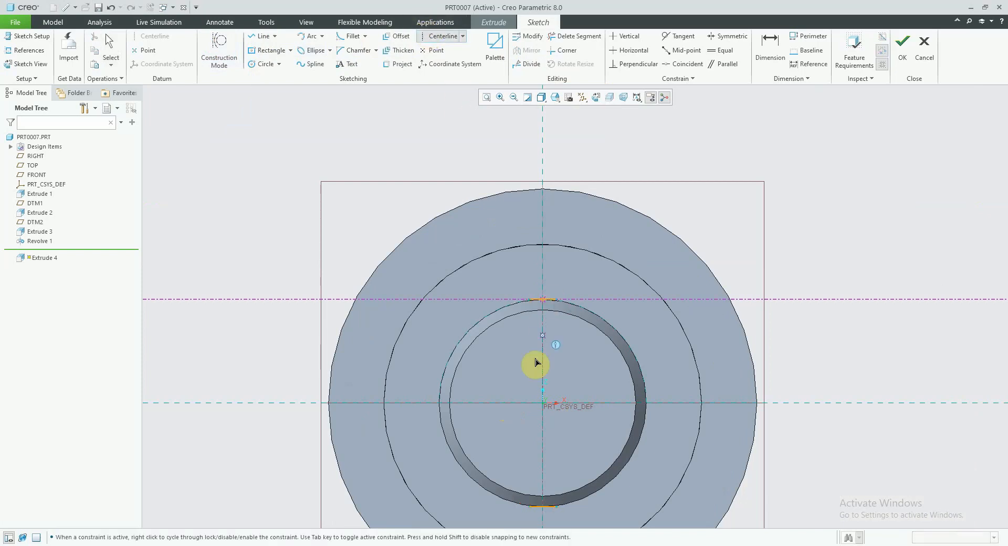
click(543, 403)
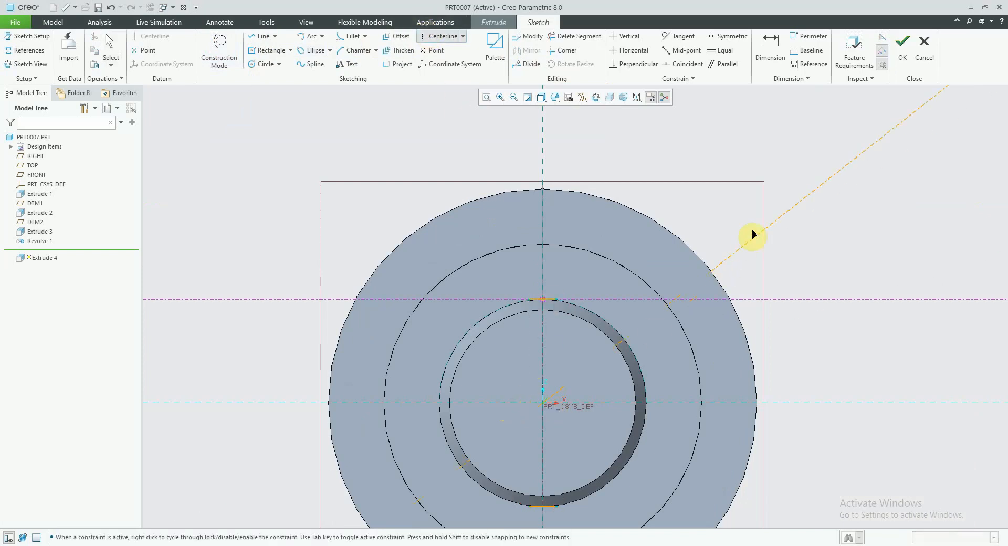
click(787, 206)
middle_click(785, 209)
scroll(576, 309, up, 5)
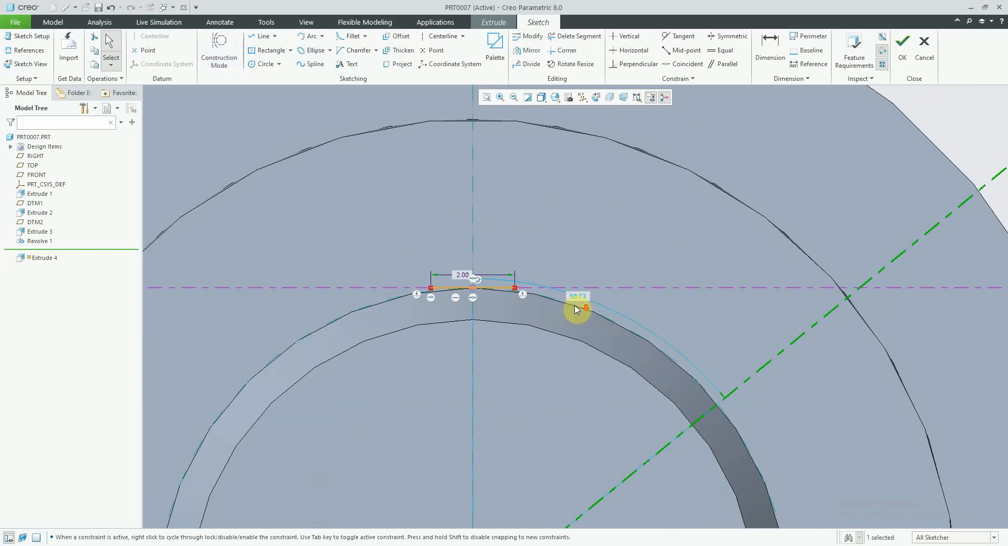
double_click(579, 298)
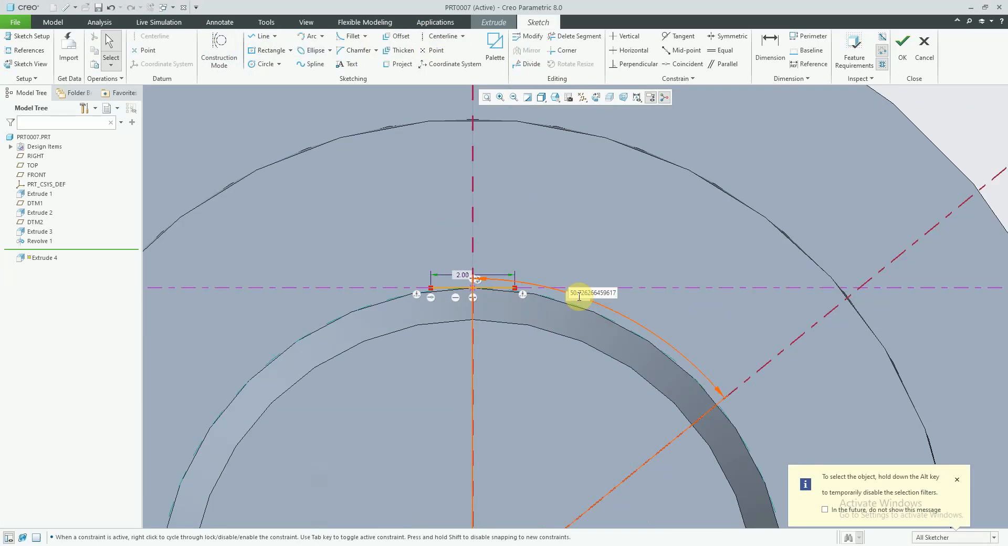
text(45)
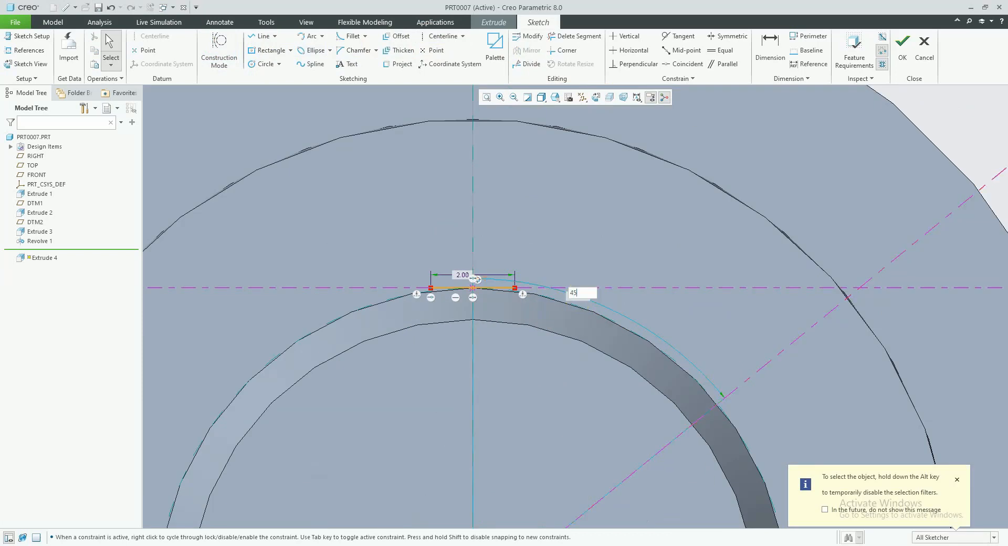
key(Return)
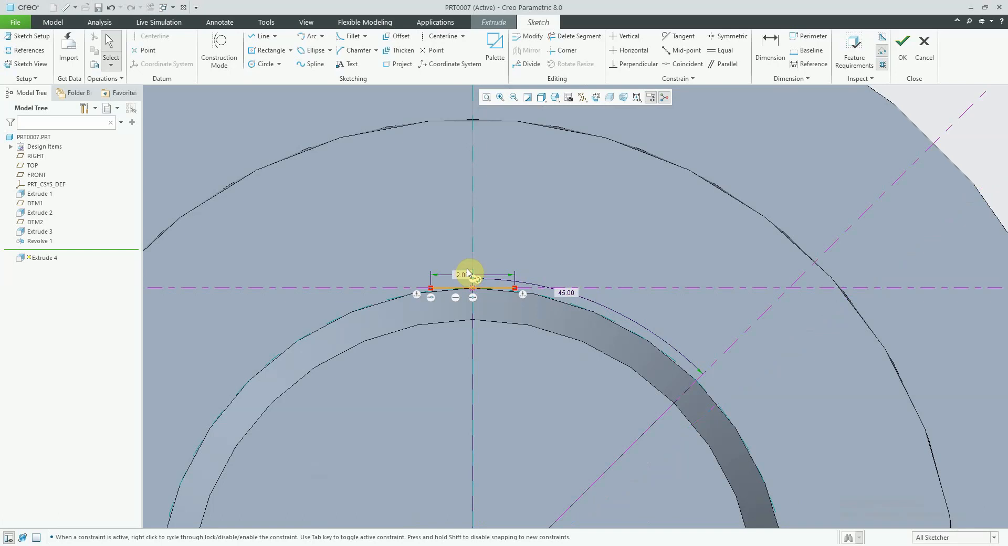
Mirror the lower and upper short lines about the diagonal centerline to create the left and right vertical edges
scroll(466, 276, down, 5)
scroll(465, 276, down, 1)
key(ctrl+a)
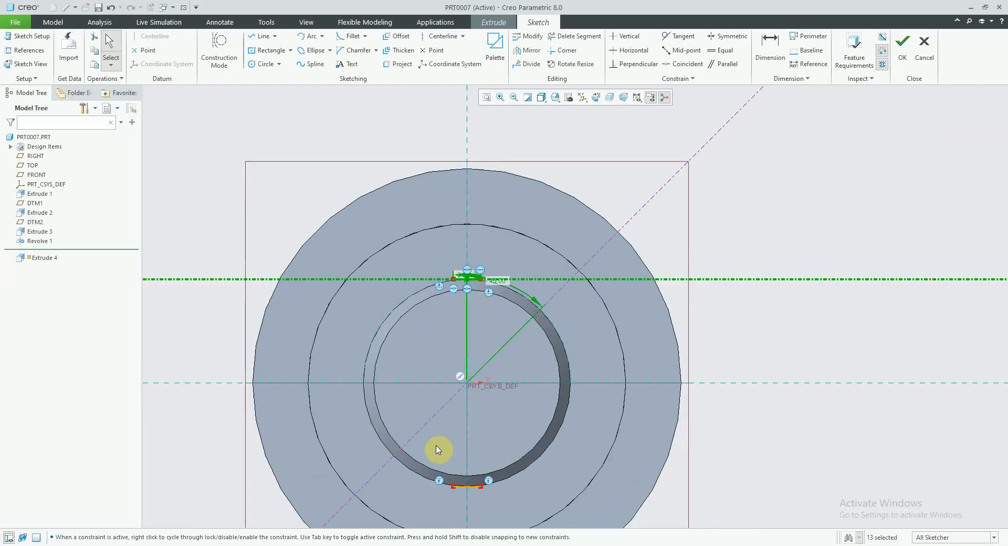
drag(432, 456, 508, 504)
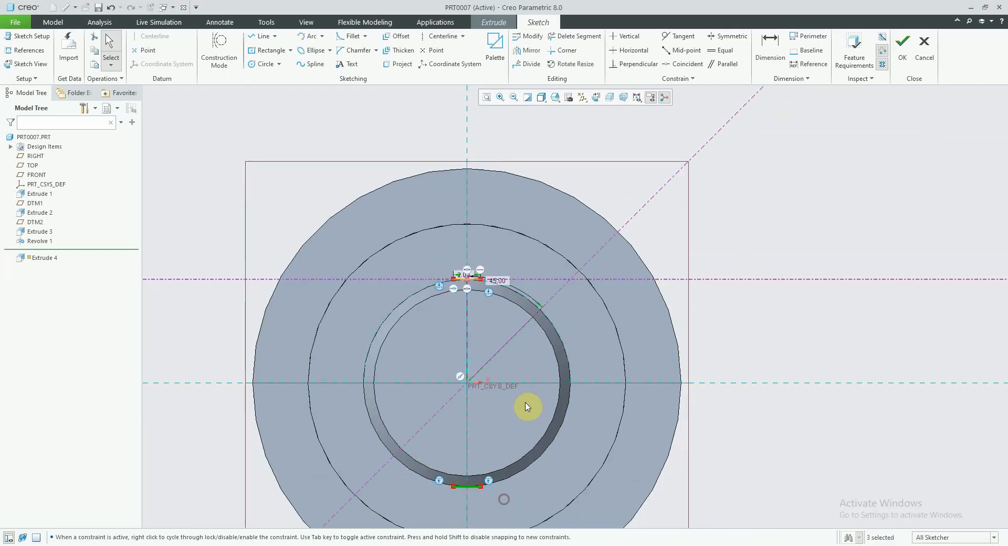
click(530, 50)
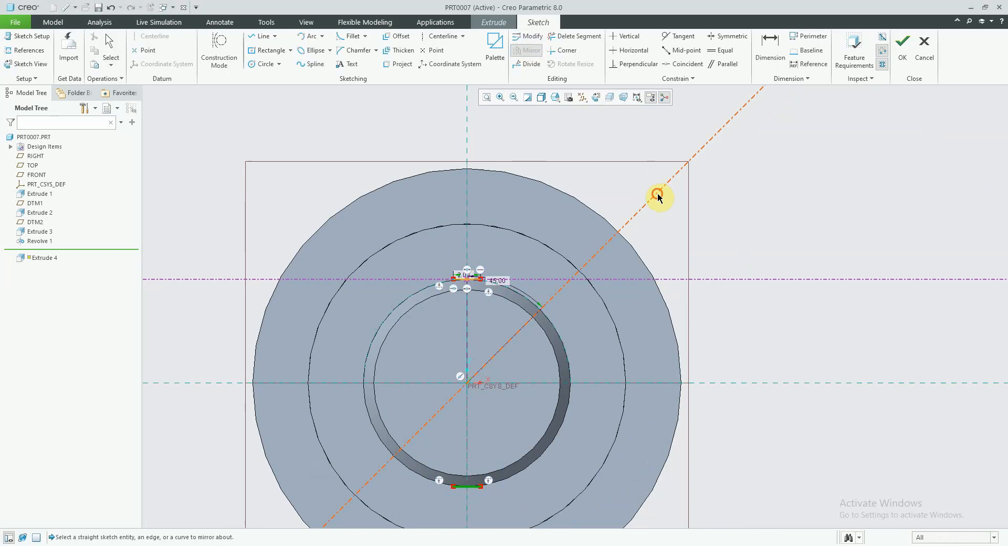
click(658, 196)
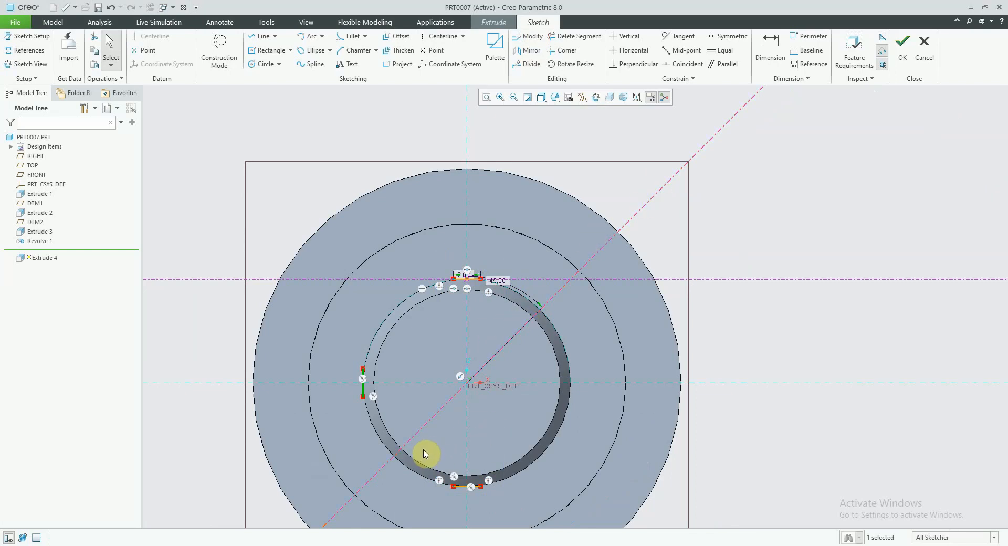
drag(428, 256, 507, 309)
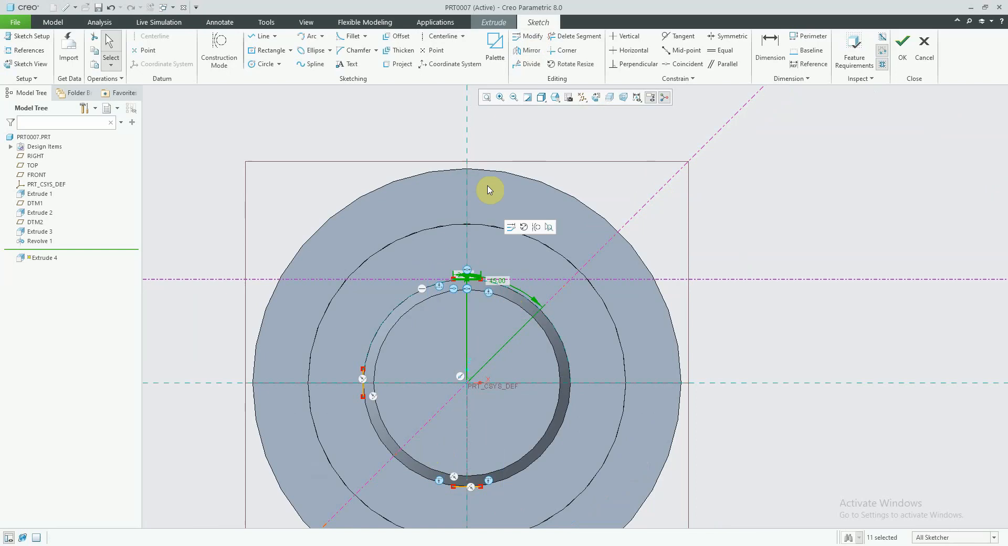
click(527, 50)
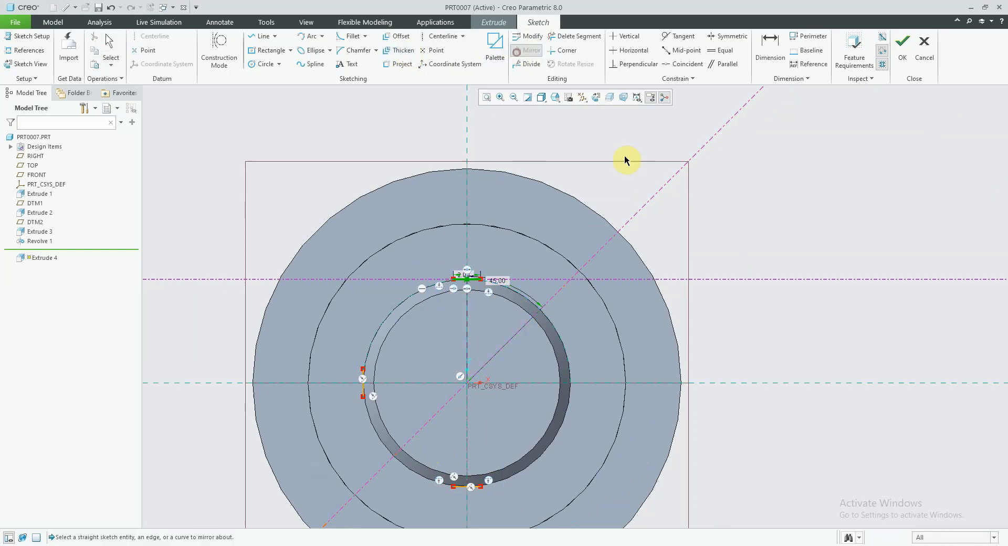
click(645, 204)
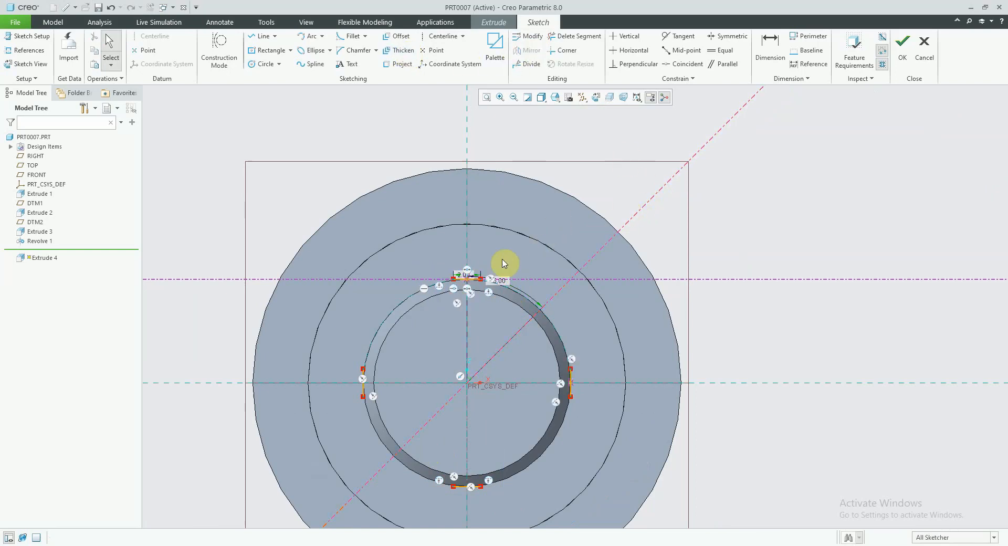
Sketch a slanted line joining the upper end of the left vertical edge to the left end of the upper edge
click(261, 36)
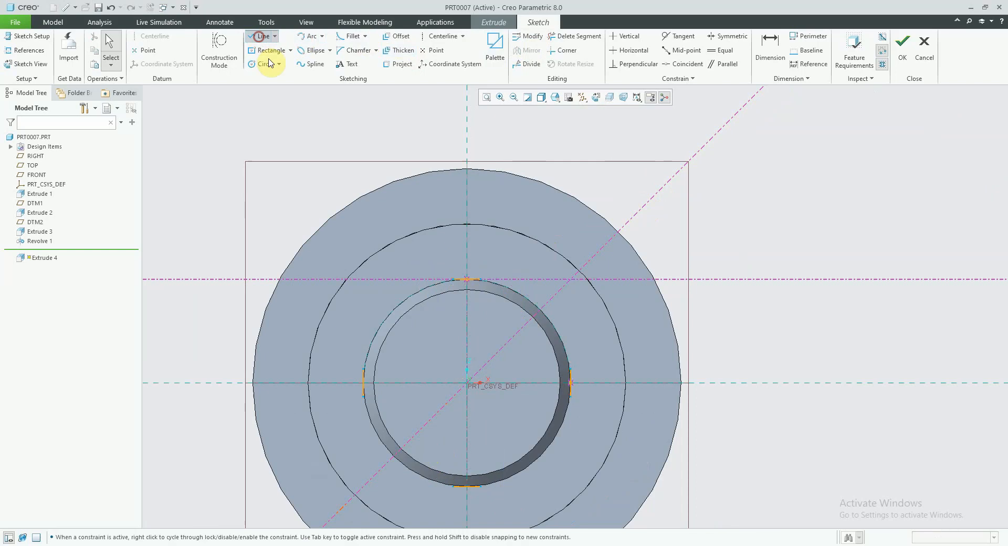
click(366, 370)
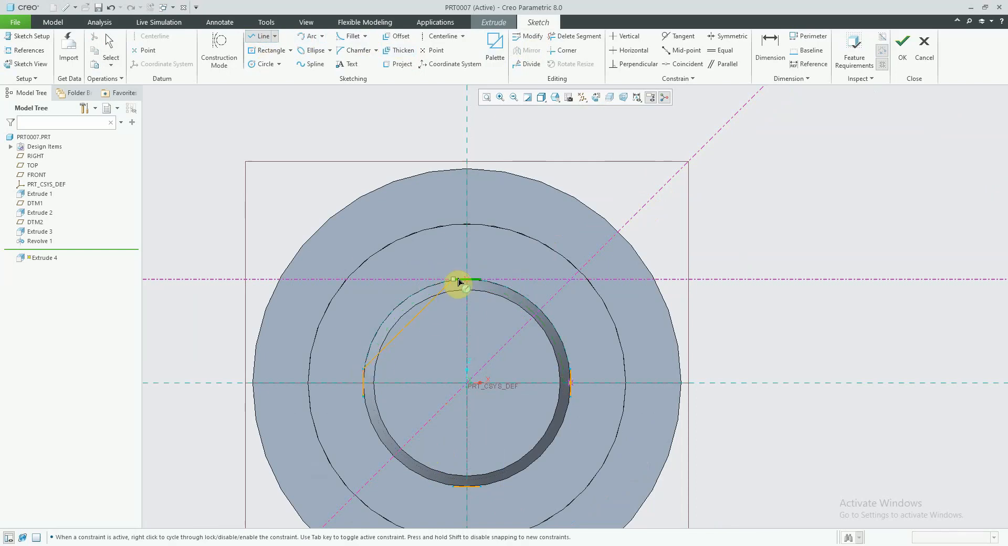
click(456, 278)
middle_click(466, 280)
middle_click(454, 285)
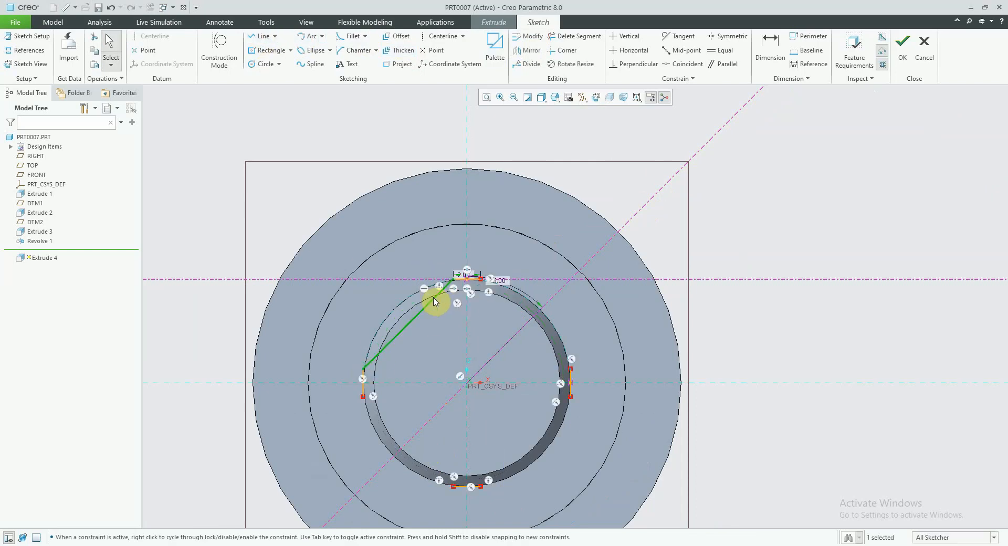
Mirror the slanted line about the vertical axis, deleting the conflicting 45.00 angle dimension
drag(434, 297, 445, 292)
click(525, 50)
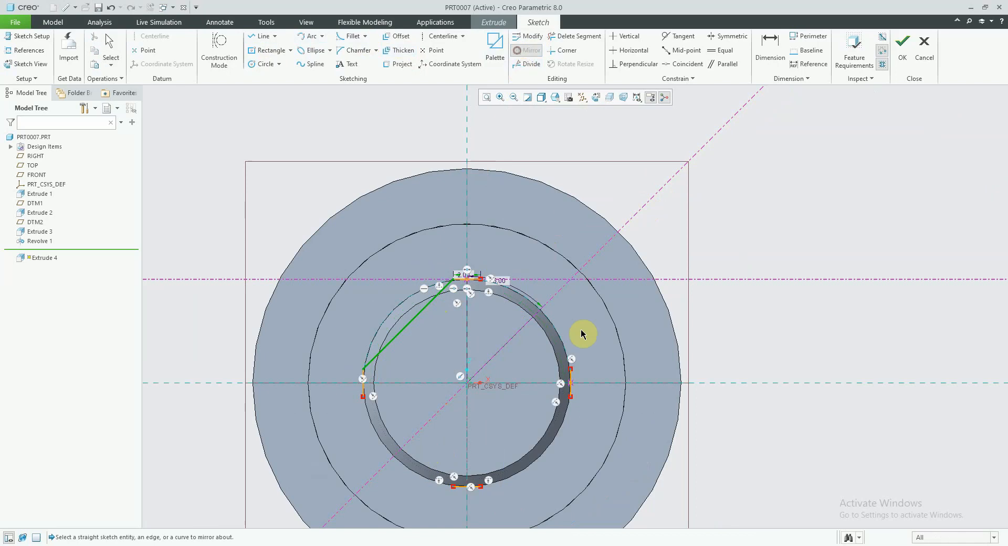
click(467, 417)
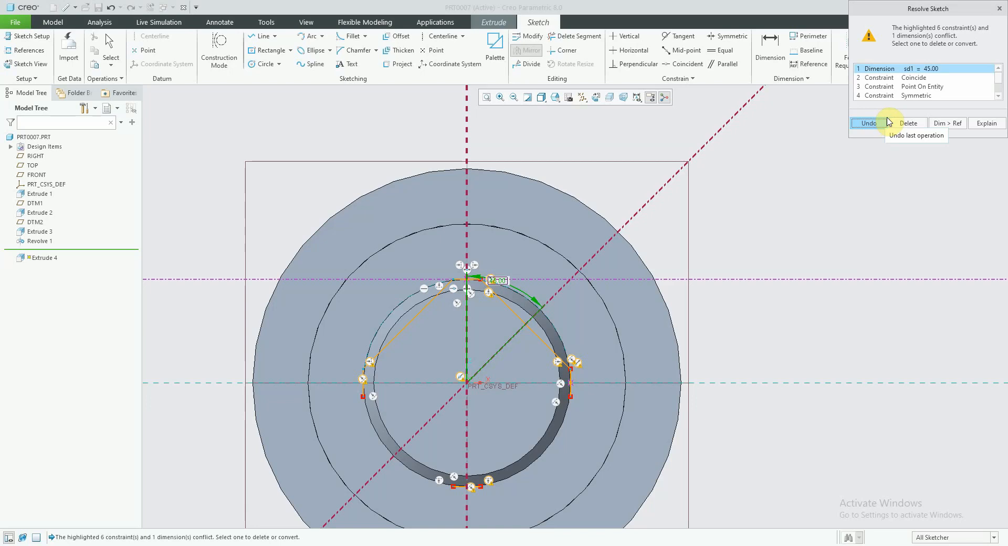
click(908, 122)
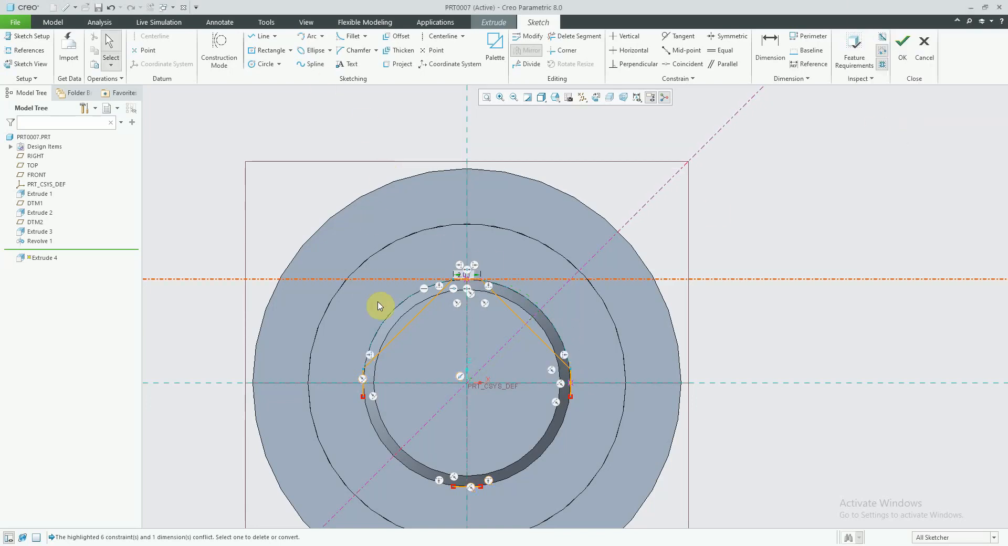
Mirror both upper slanted lines about the horizontal axis to close the eight-sided profile
drag(412, 325, 417, 322)
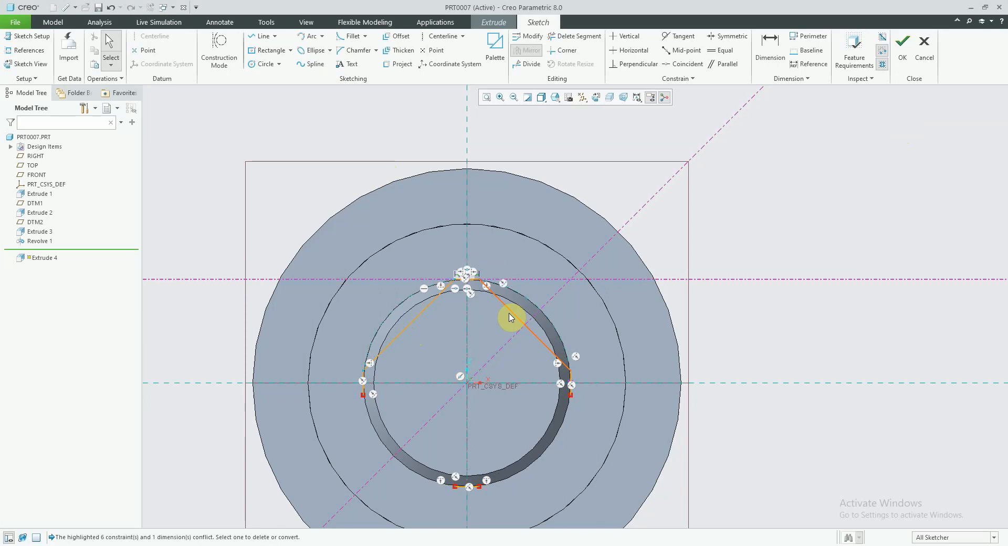
click(417, 321)
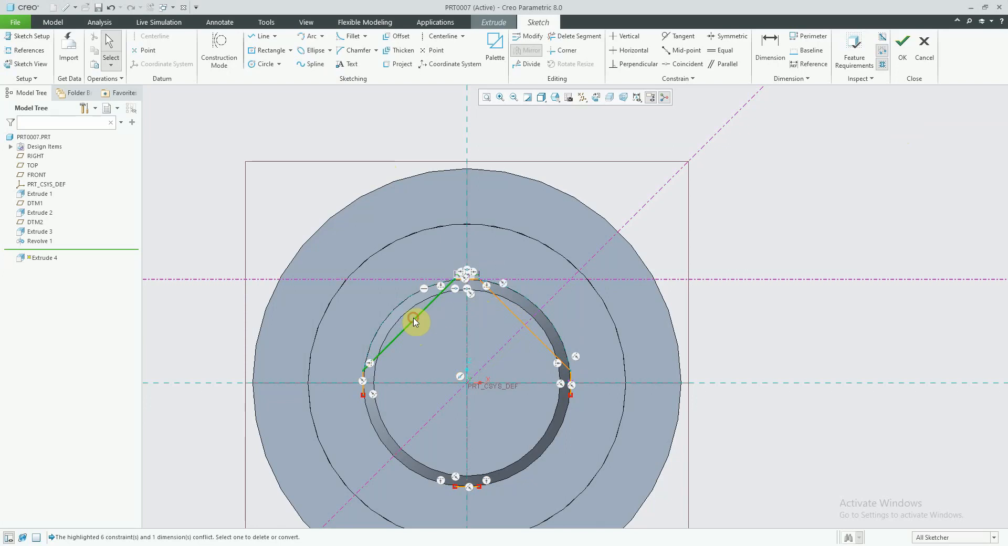
ctrl+click(502, 308)
click(528, 50)
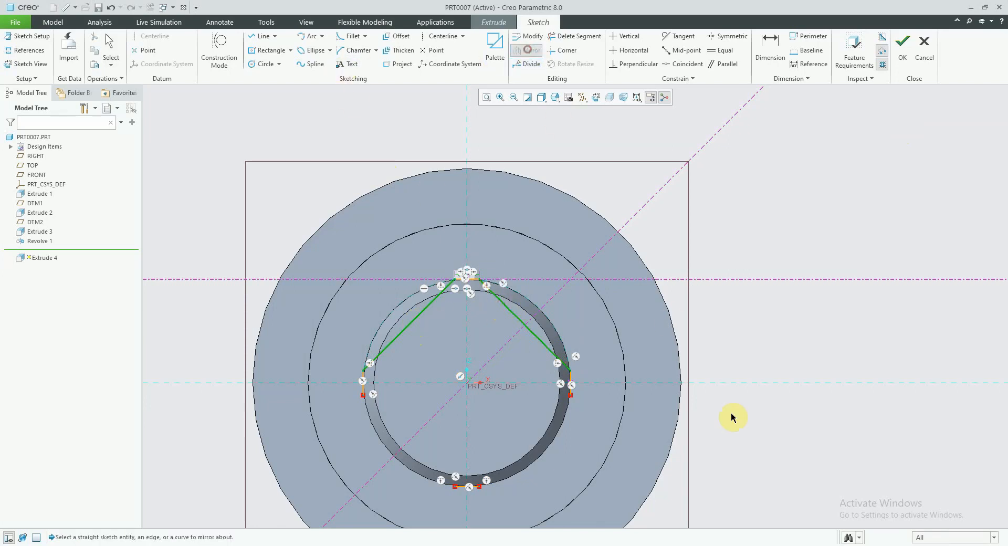
click(682, 386)
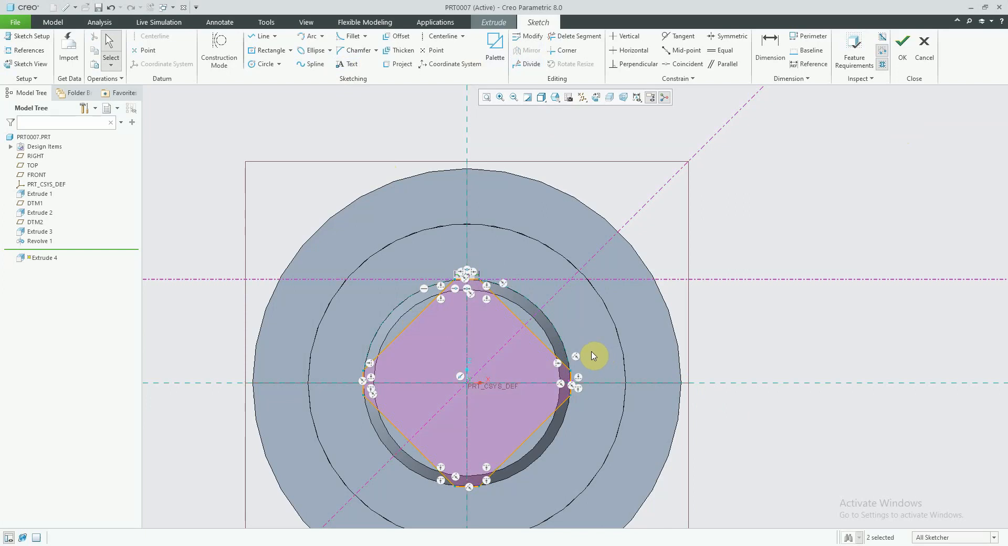
Delete the diagonal centerline and the upper horizontal centerline, and finish the eight-sided profile sketch
click(587, 268)
key(Delete)
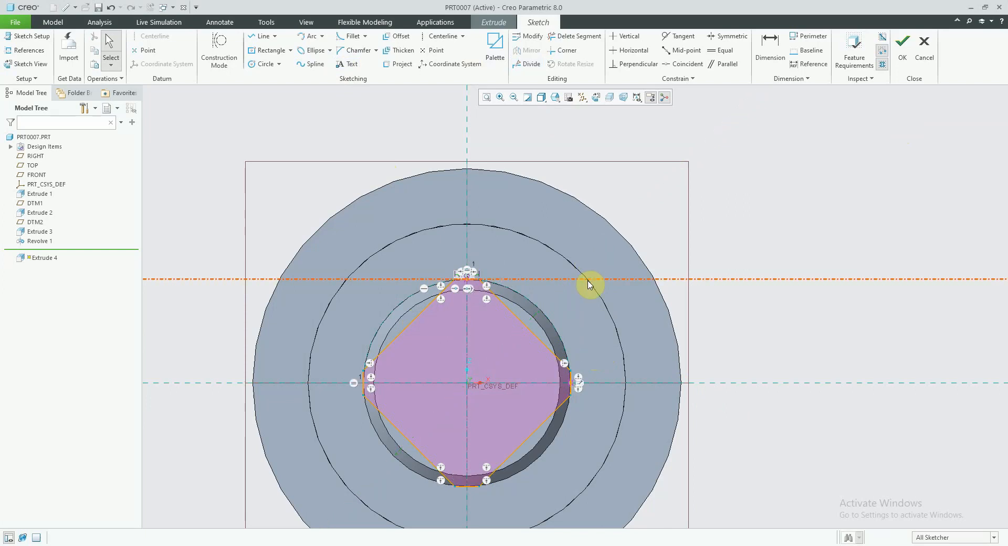
click(607, 279)
key(Delete)
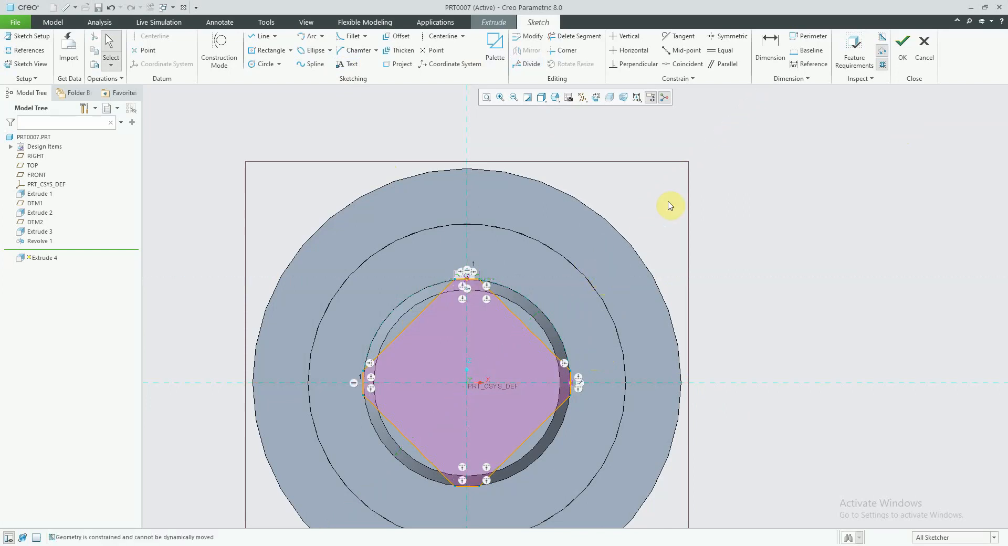
click(901, 42)
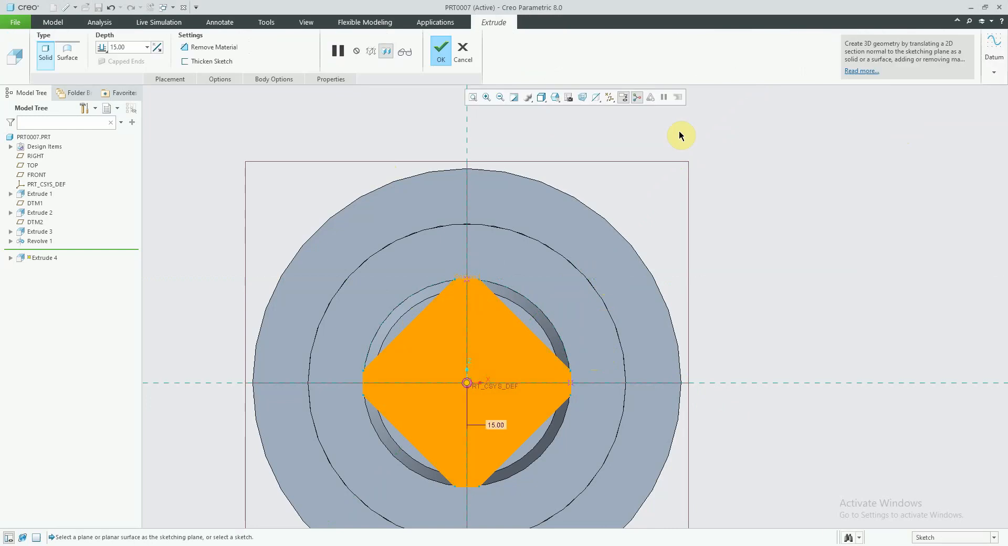
Extrude the profile into the shaft end as a 16 mm deep cut, removing the material outside the profile
scroll(548, 320, down, 3)
middle_drag(534, 347, 581, 315)
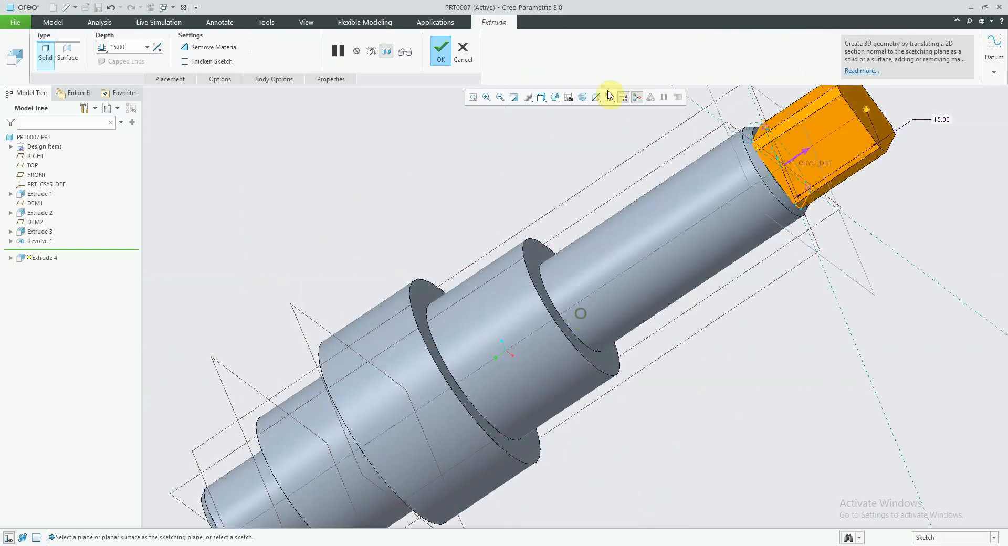
click(802, 156)
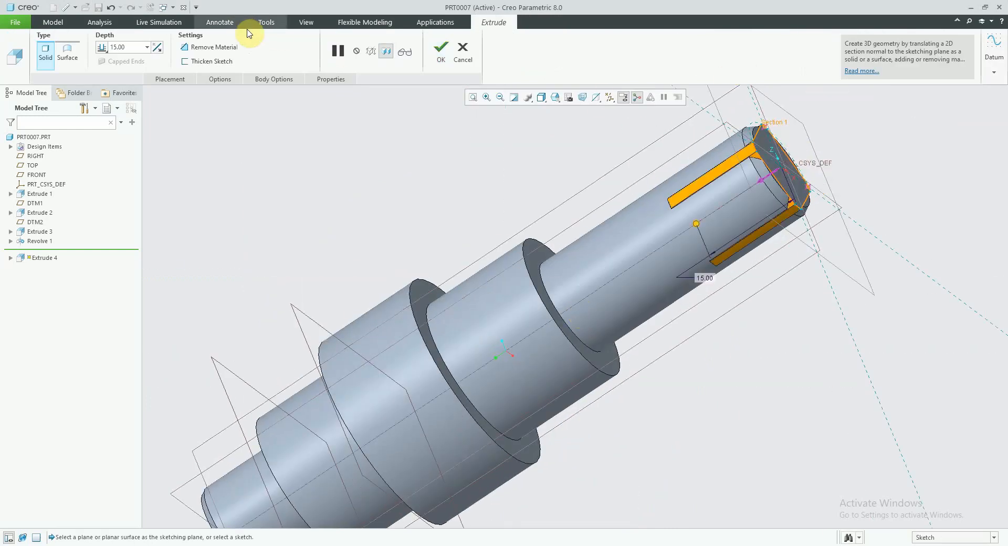
click(202, 47)
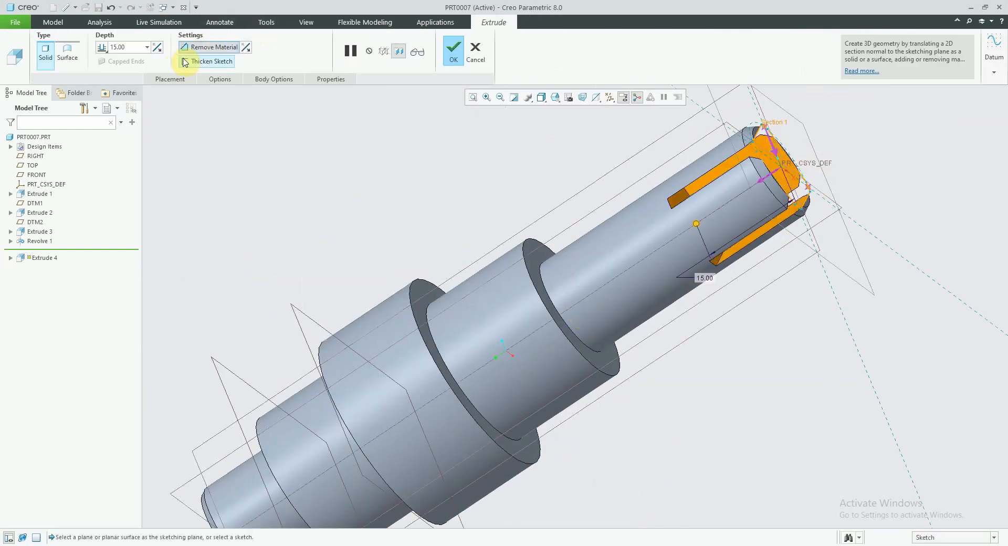
click(246, 46)
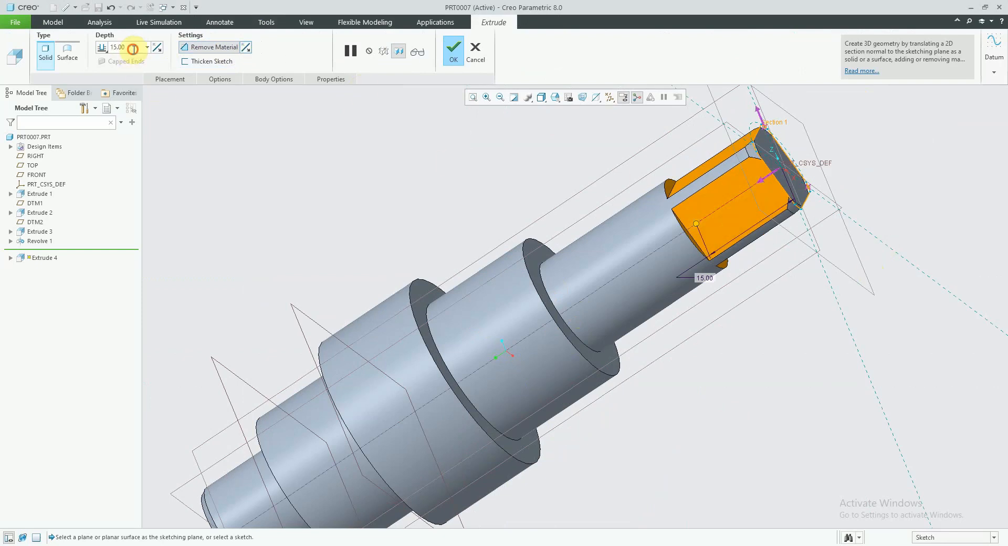
text(16)
key(Return)
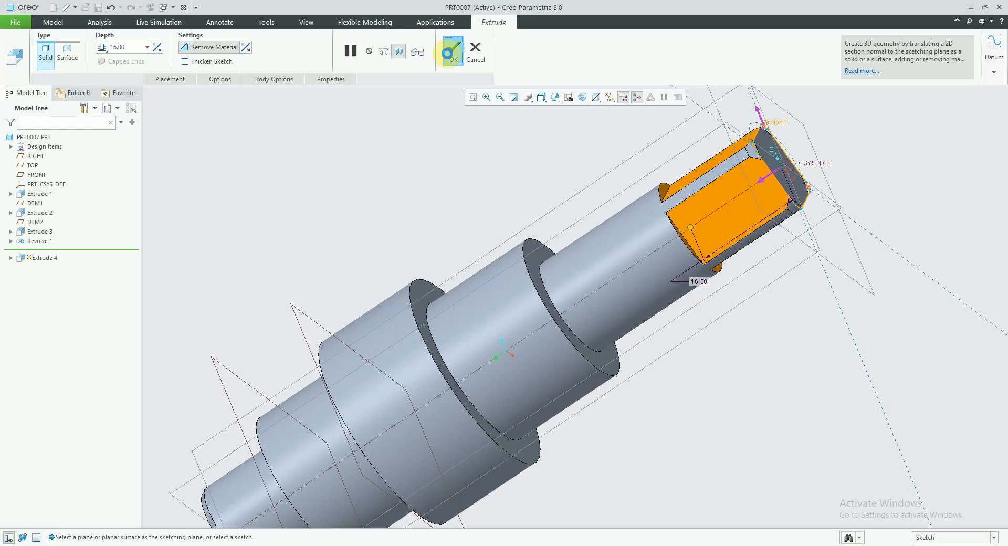
click(450, 52)
Start an extrude sketch on the annular shoulder face of the largest cylinder and orient the view to the sketch plane
middle_drag(772, 284, 706, 385)
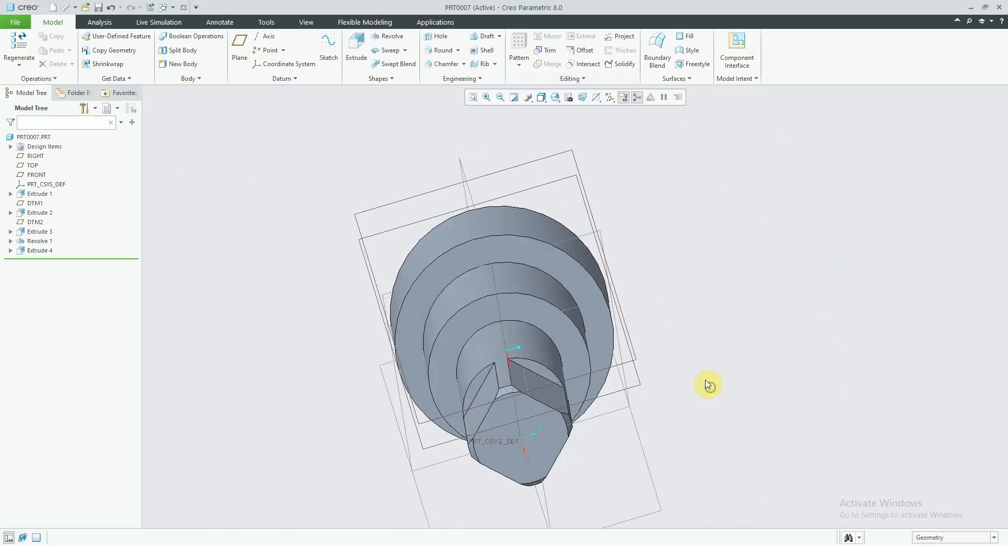
click(505, 247)
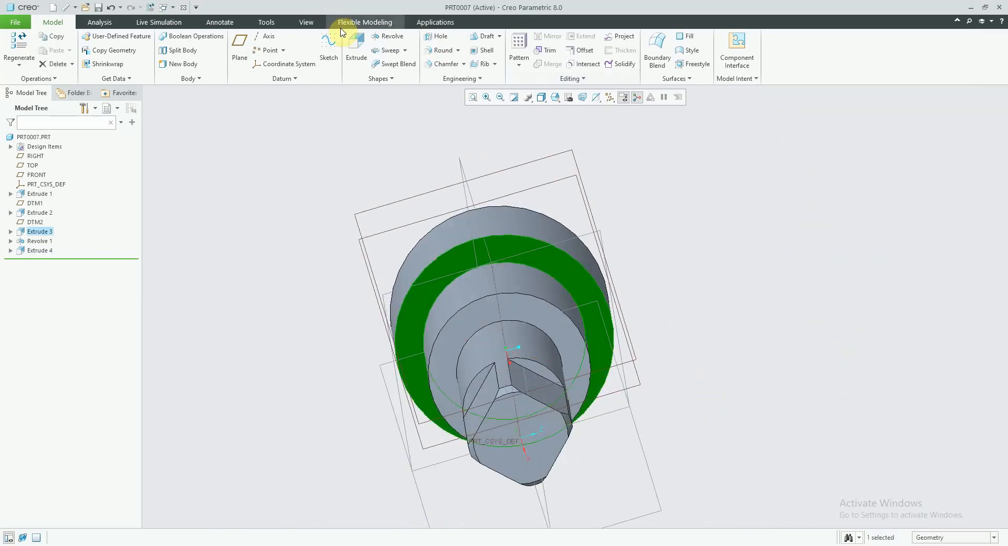
click(359, 48)
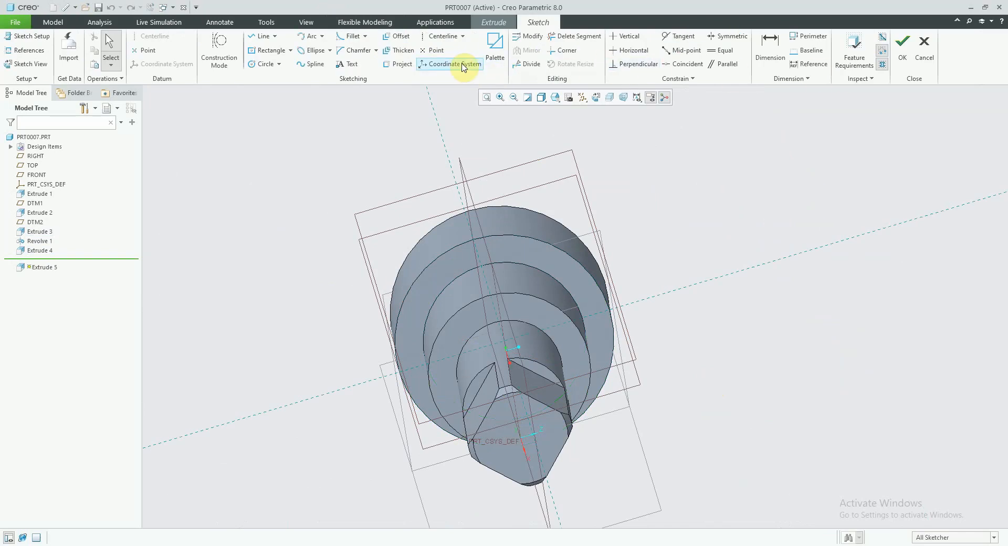
click(596, 99)
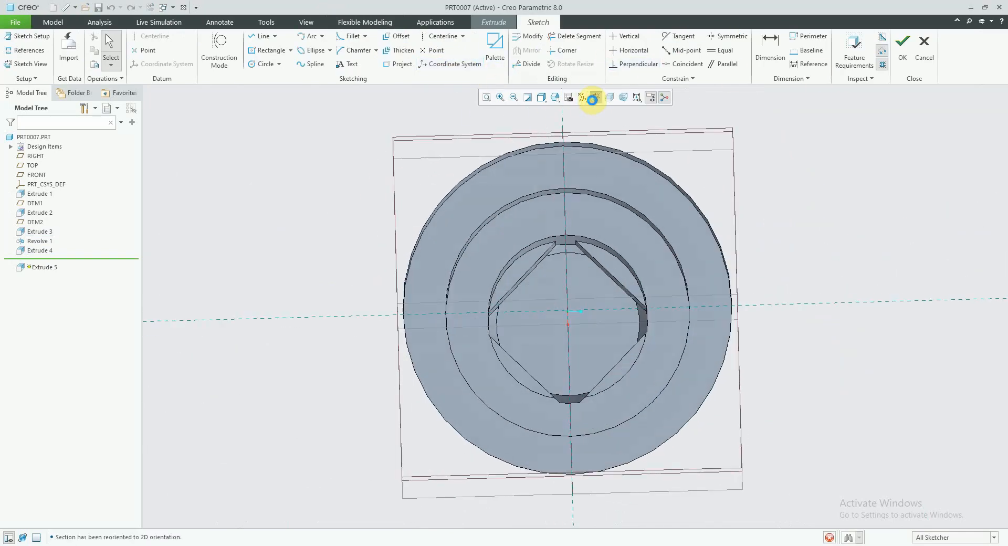
Draw two concentric construction circles around the shaft axis, with radii of about 22.55 and 28.50
click(220, 52)
click(263, 64)
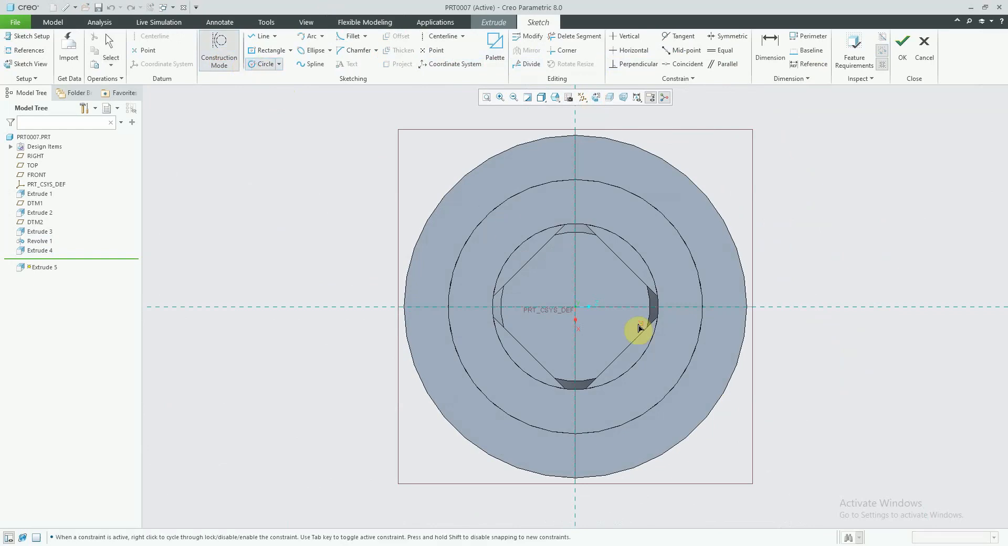
click(576, 305)
scroll(583, 247, up, 3)
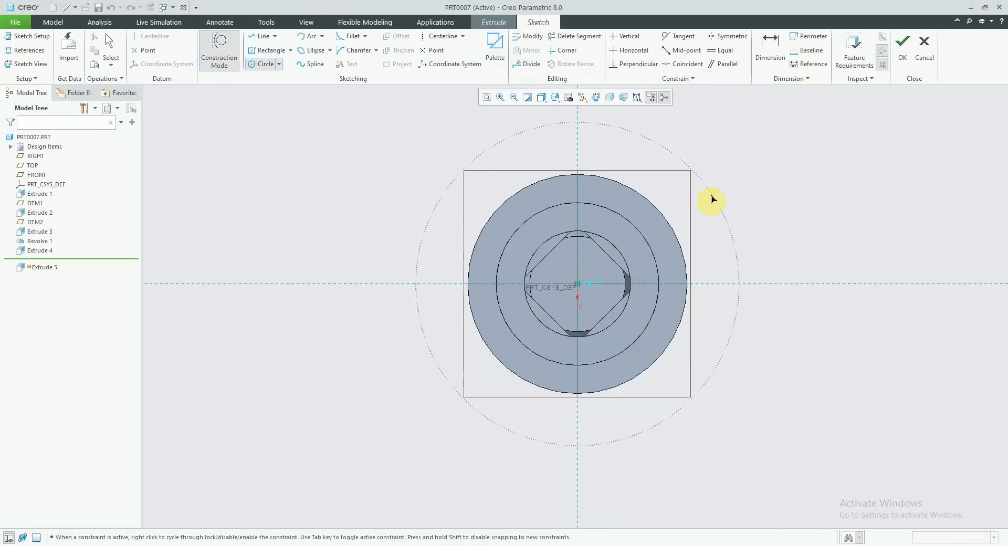
click(710, 197)
click(581, 285)
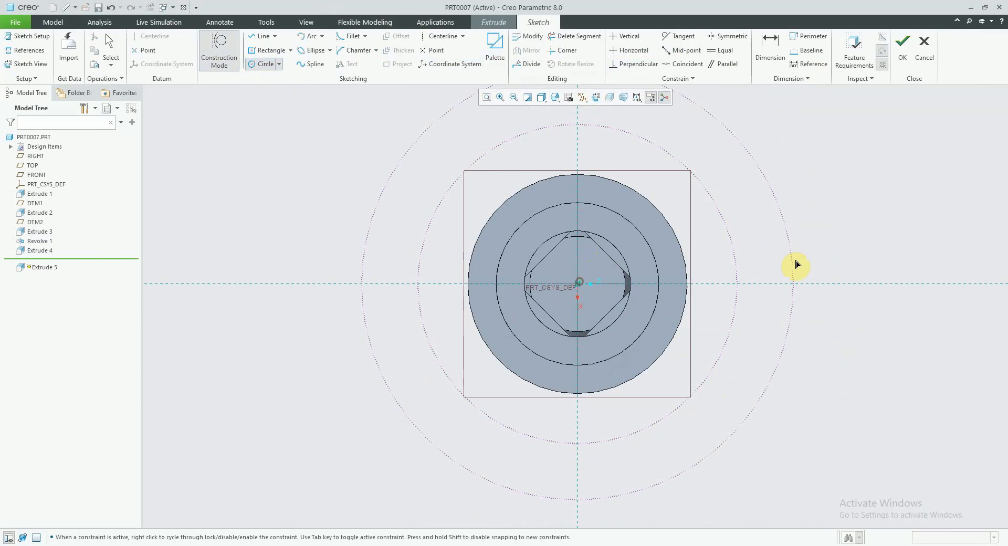
click(772, 262)
middle_click(716, 259)
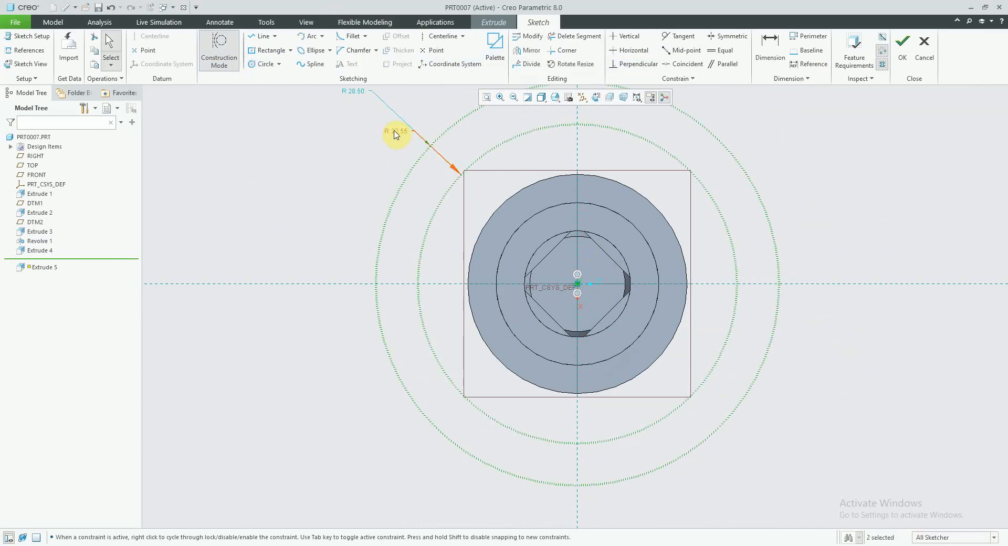
Set the inner construction circle's radius to 18 and the outer construction circle's radius to 20
drag(396, 135, 352, 176)
double_click(336, 174)
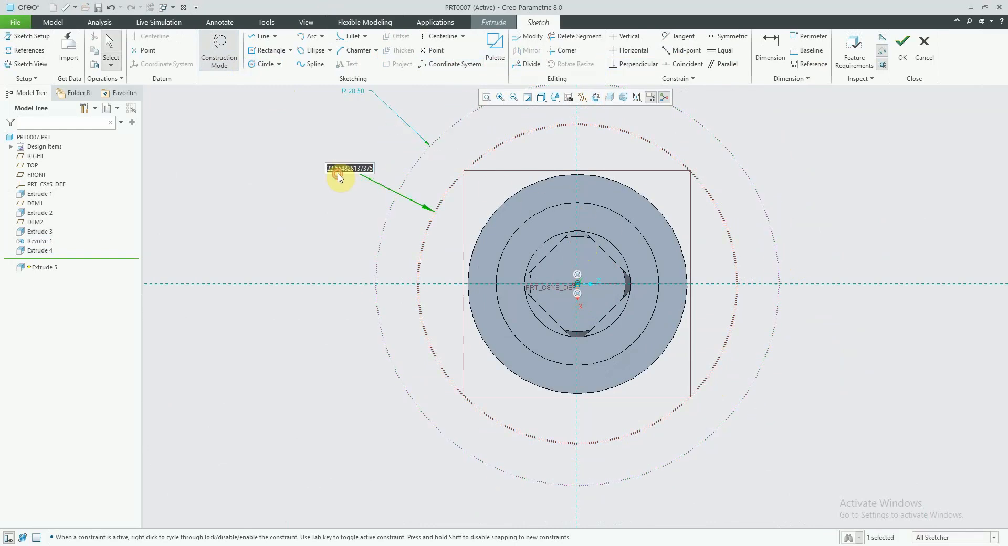
text(18)
key(Return)
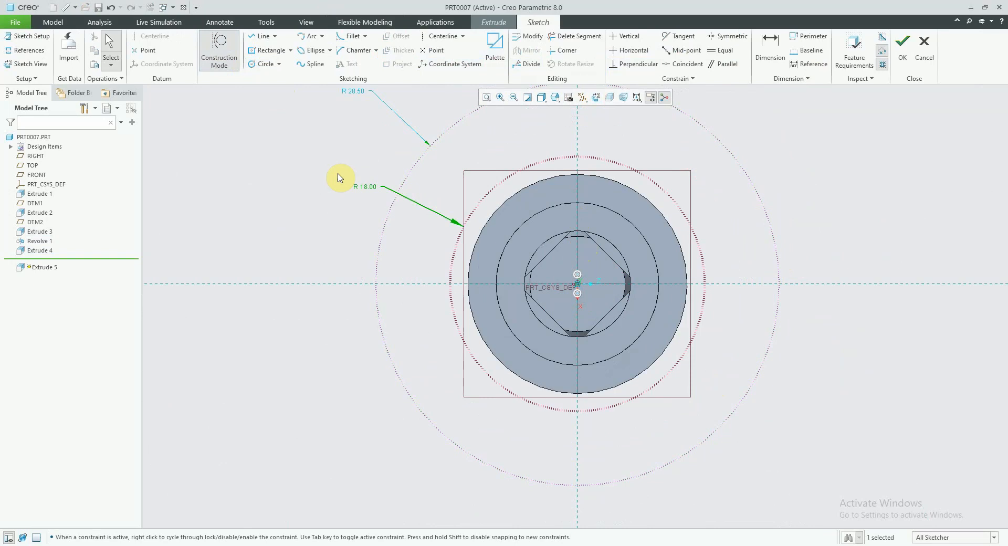
double_click(348, 91)
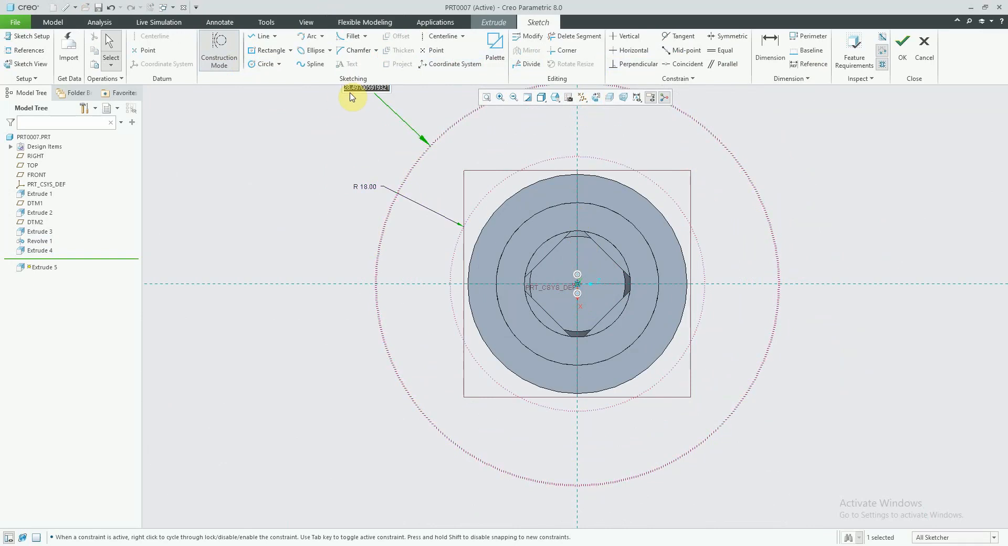
text(20)
key(Return)
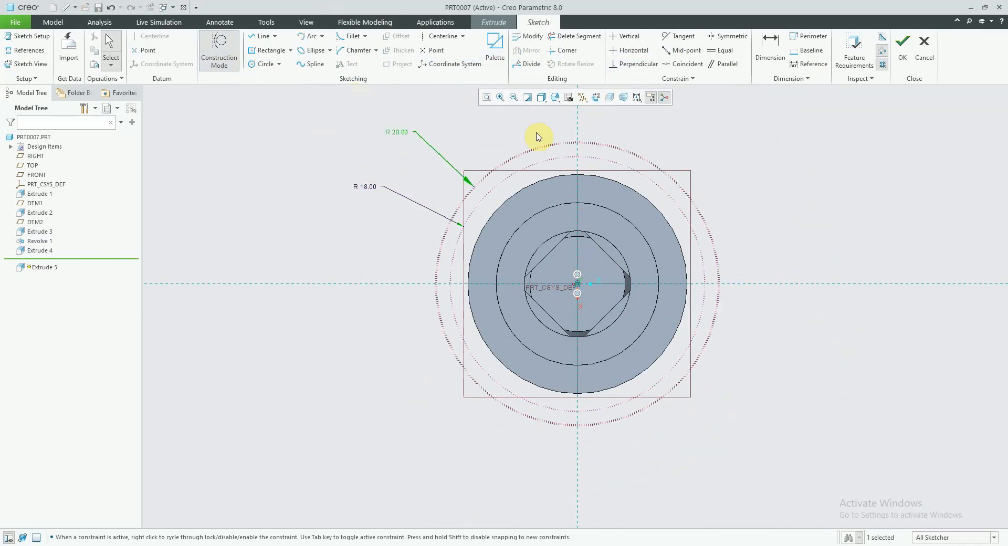
Sketch a solid arc of about 2.61 radius from the cylinder's outer edge to the inner construction circle, just left of the vertical axis
scroll(583, 168, up, 3)
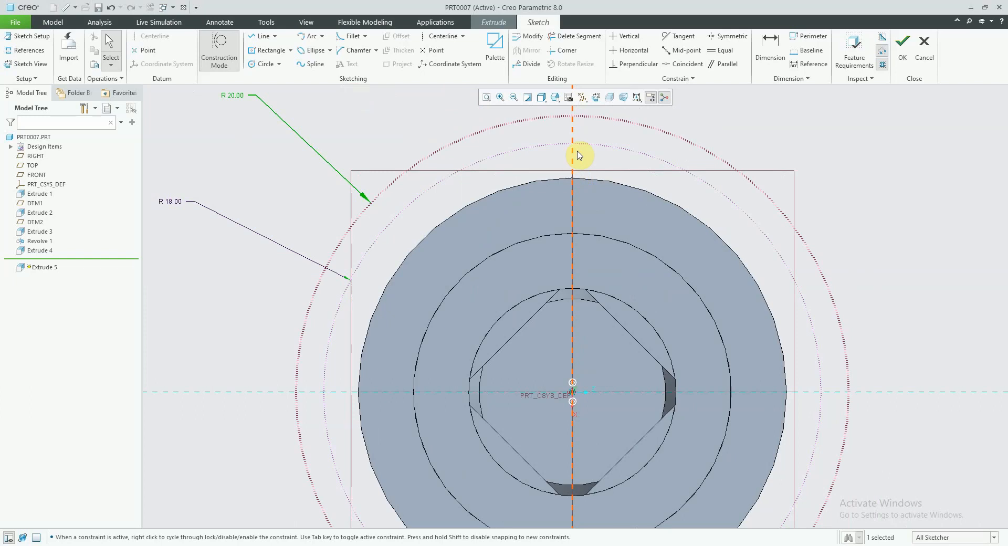
scroll(585, 156, up, 4)
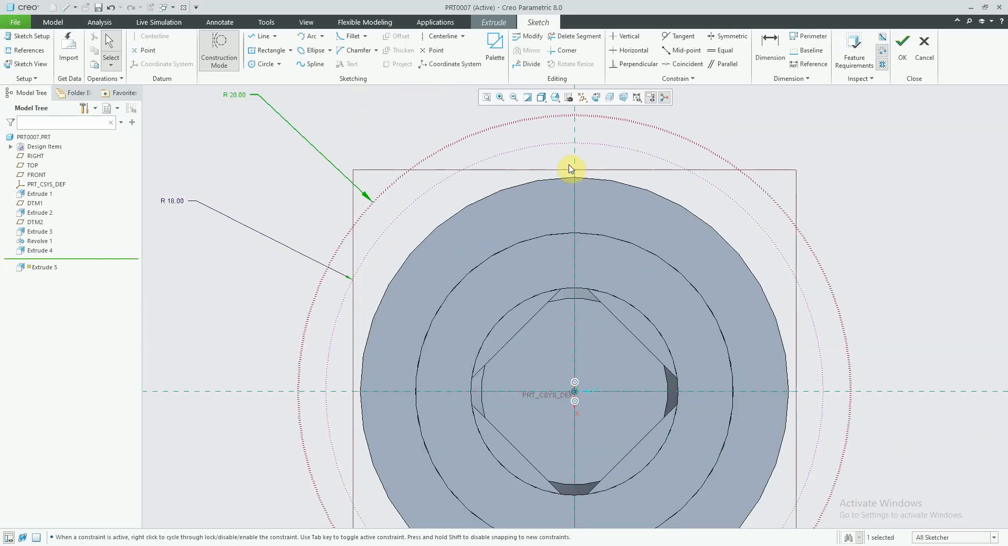
click(228, 60)
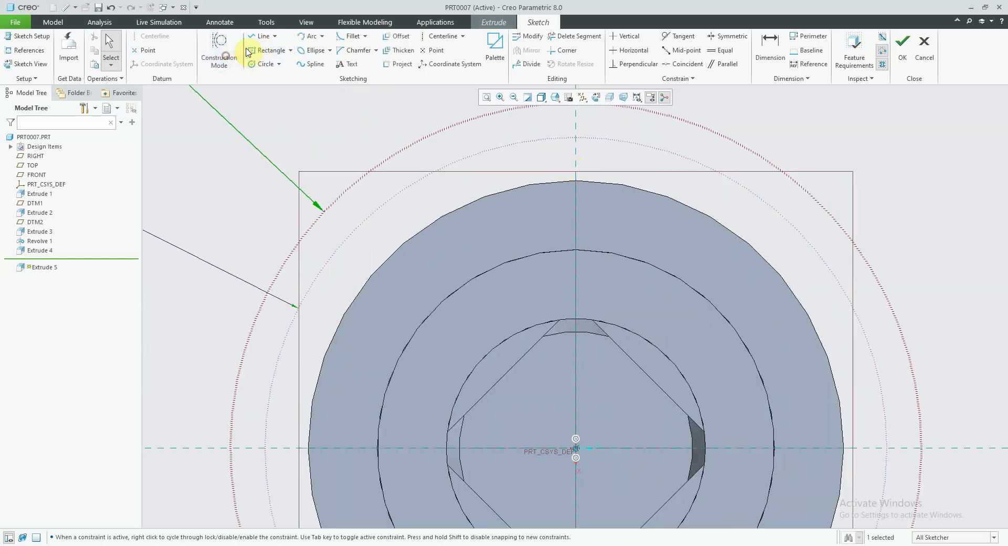
click(314, 37)
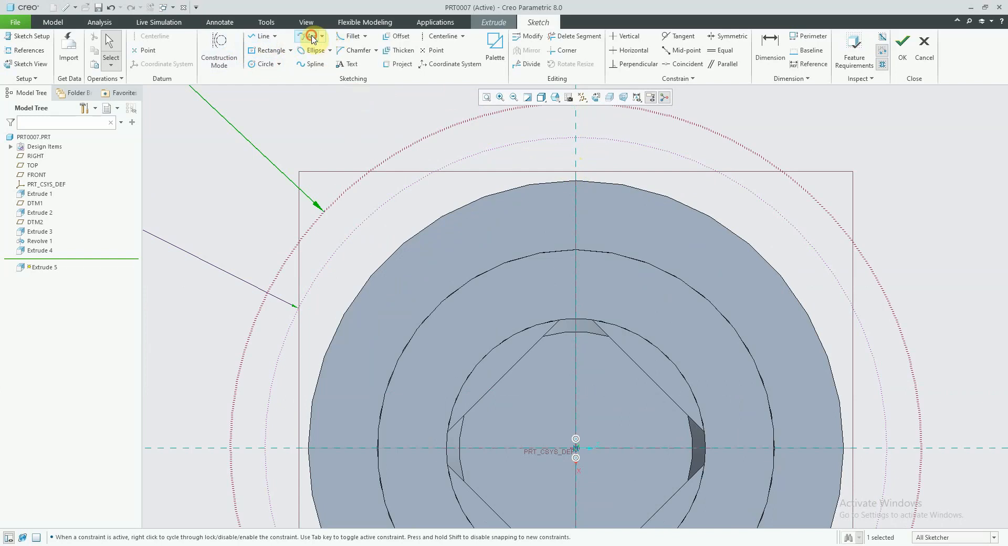
click(519, 187)
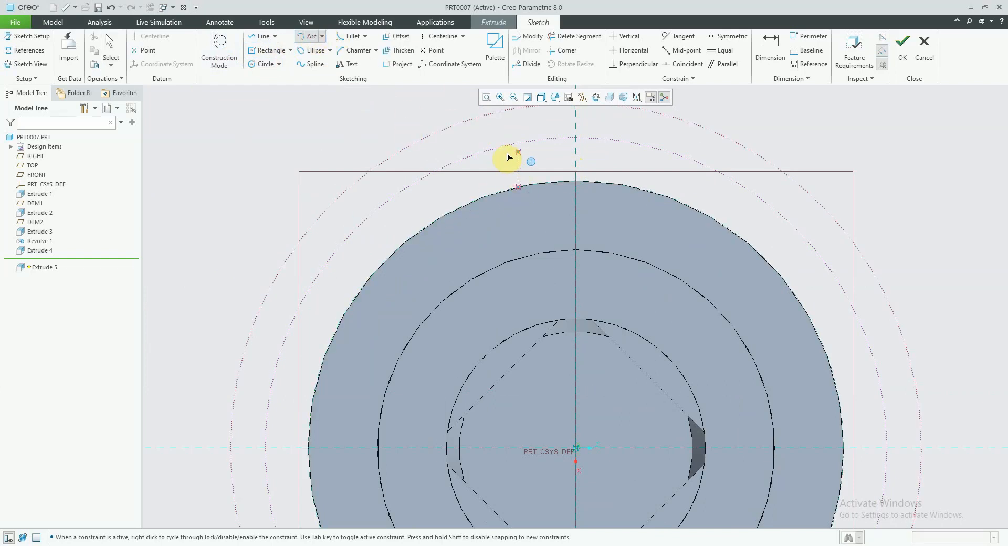
click(530, 151)
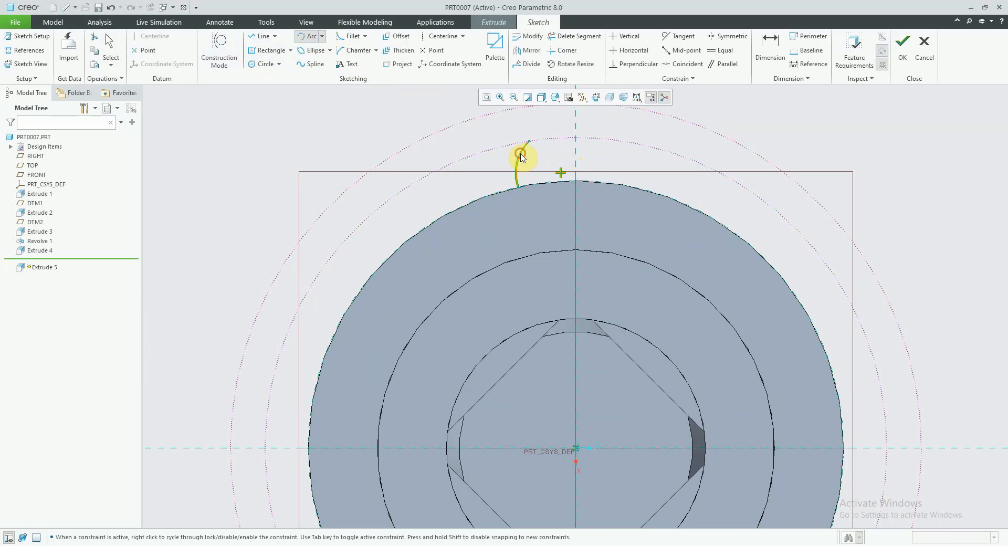
click(607, 164)
Continue the arc with a tangent arc of about 222.48 radius from the inner to the outer construction circle
mouse_move(607, 164)
shift+middle_down()
mouse_move(597, 196)
mouse_move(619, 259)
mouse_move(560, 258)
shift+middle_up()
scroll(485, 233, down, 1)
scroll(484, 233, up, 4)
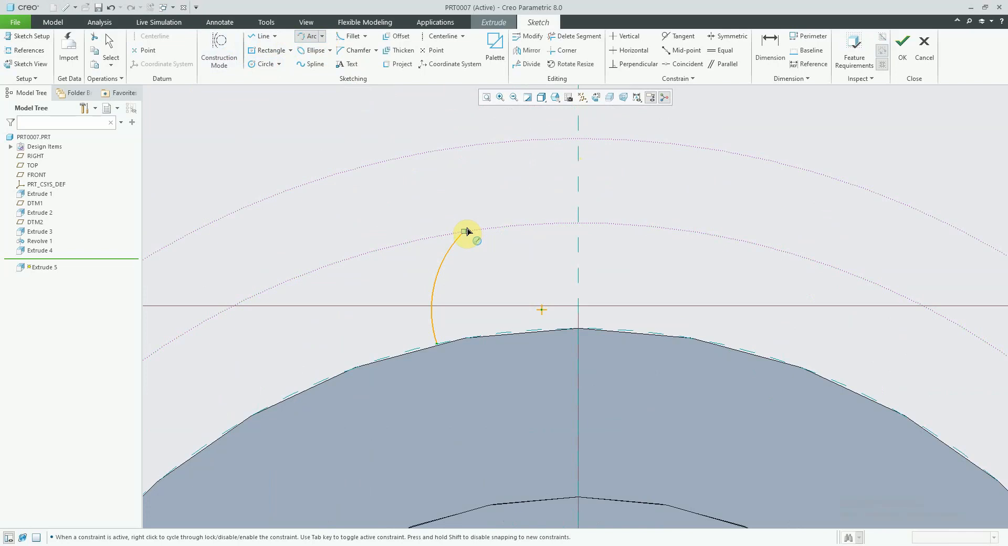
click(466, 232)
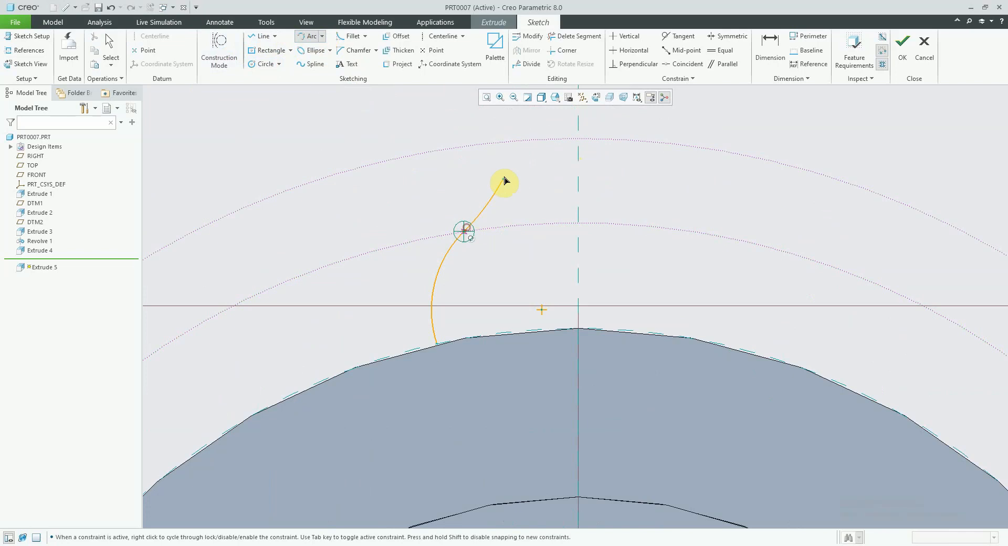
click(547, 139)
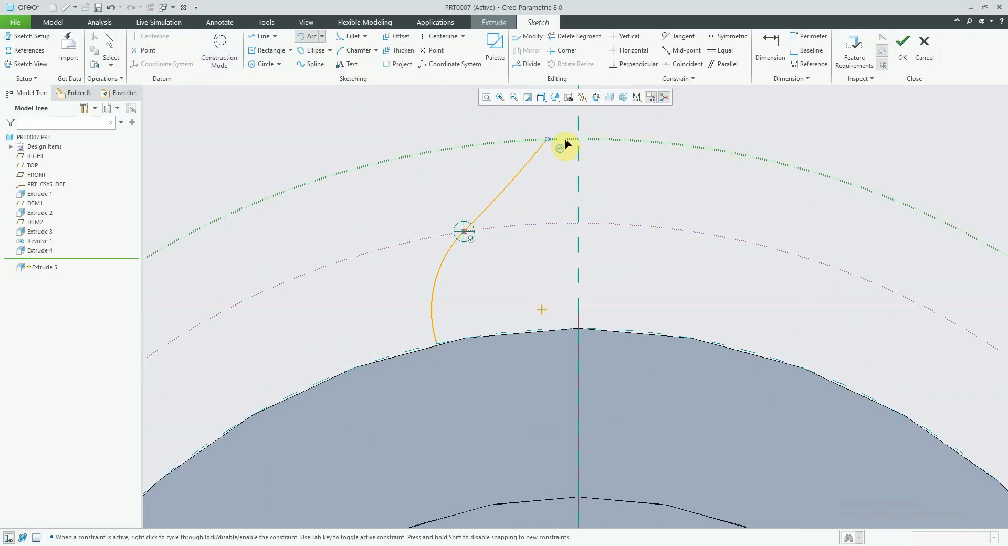
click(555, 141)
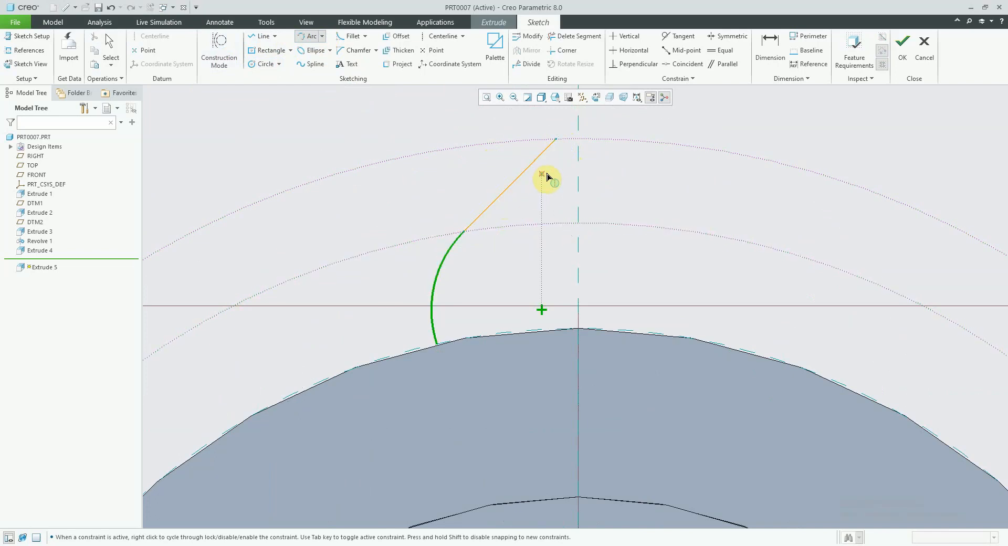
middle_click(564, 162)
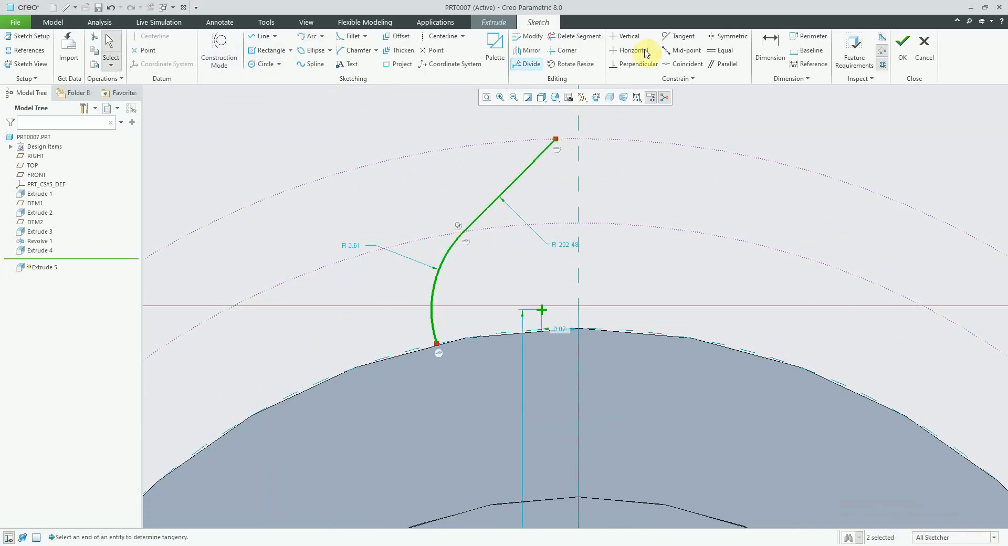
Dimension the upper arc's outer endpoint at 0.57 from the vertical axis
click(774, 47)
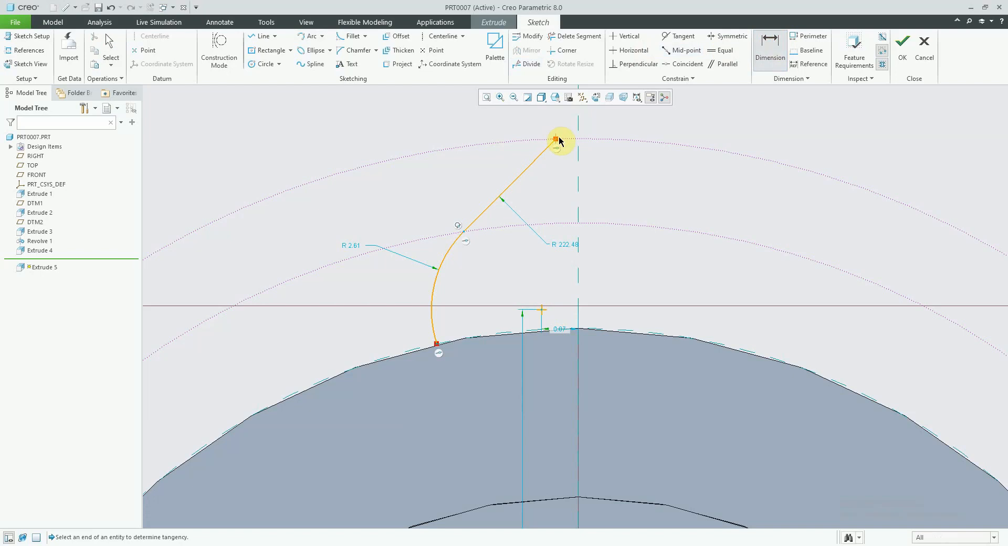
click(556, 140)
click(579, 126)
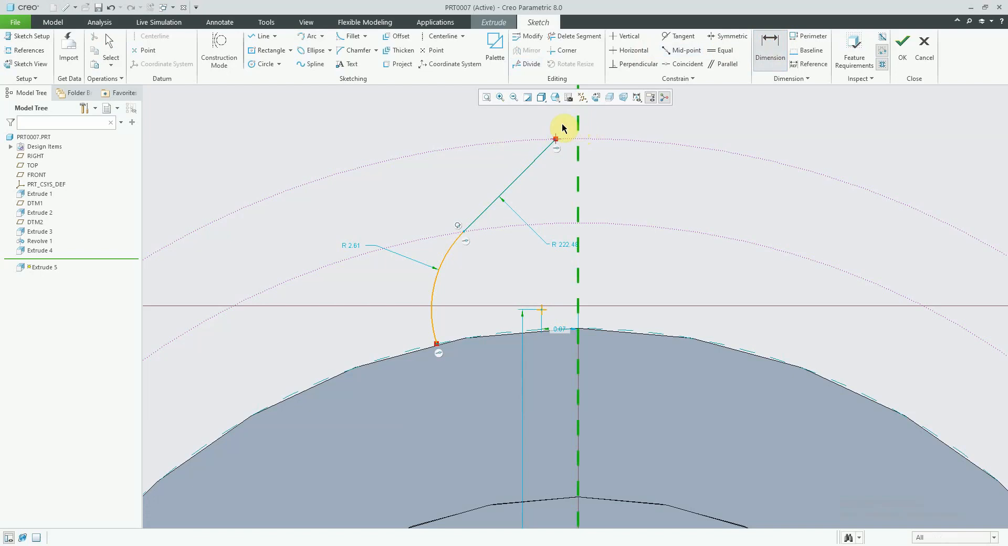
middle_click(561, 122)
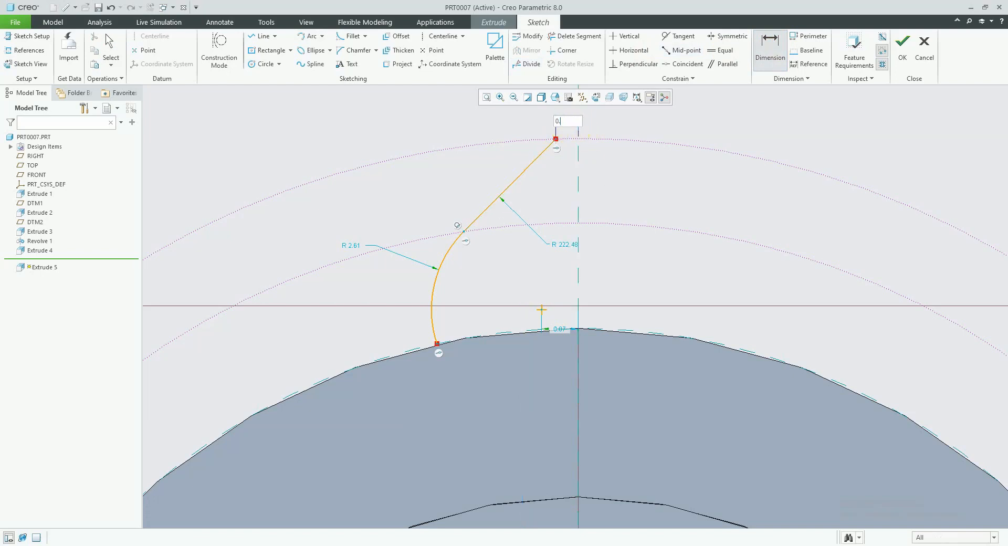
text(0.57)
key(Return)
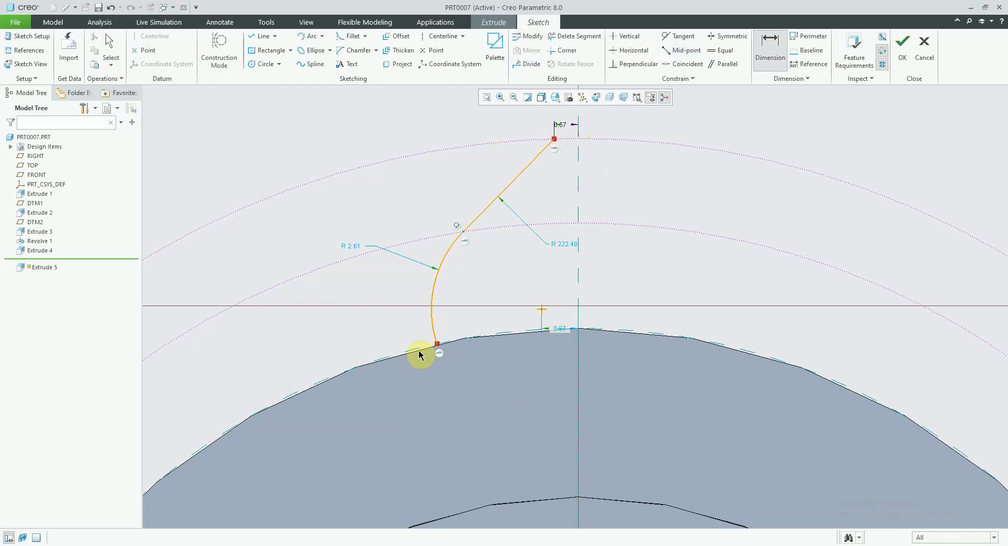
Dimension the lower arc's endpoint on the cylinder edge at 2.07 from the vertical axis
click(439, 345)
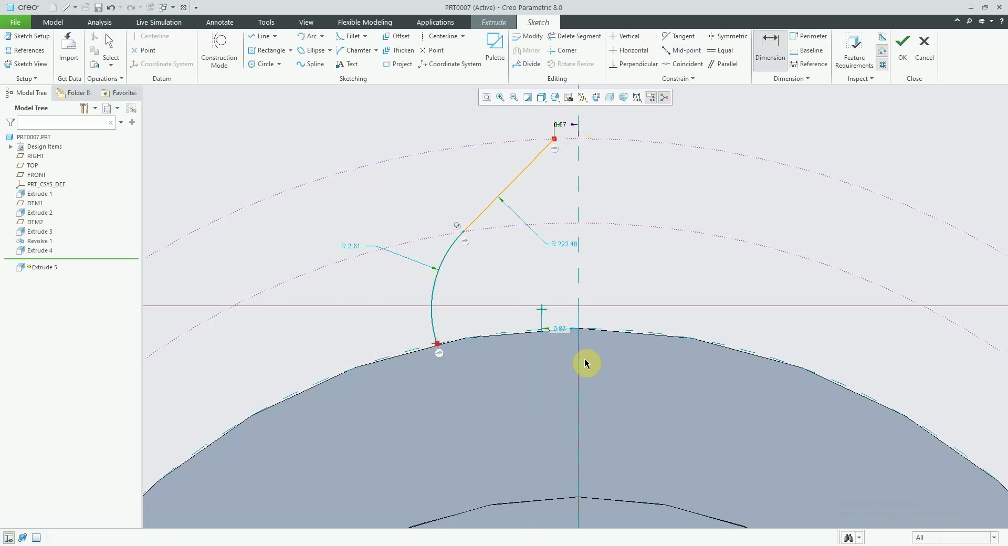
scroll(601, 305, up, 1)
scroll(599, 294, up, 2)
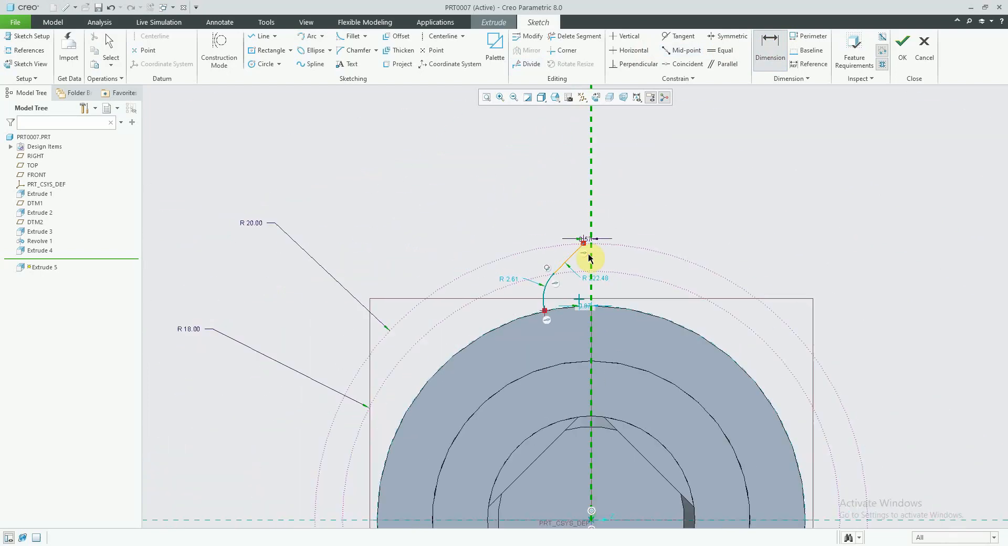
middle_click(561, 184)
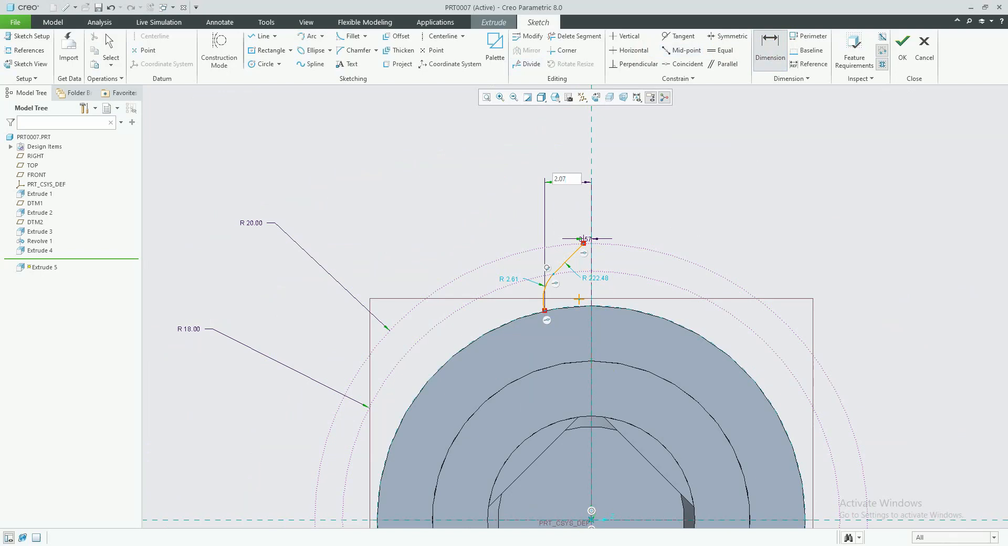
text(2.07)
key(Return)
scroll(598, 253, down, 3)
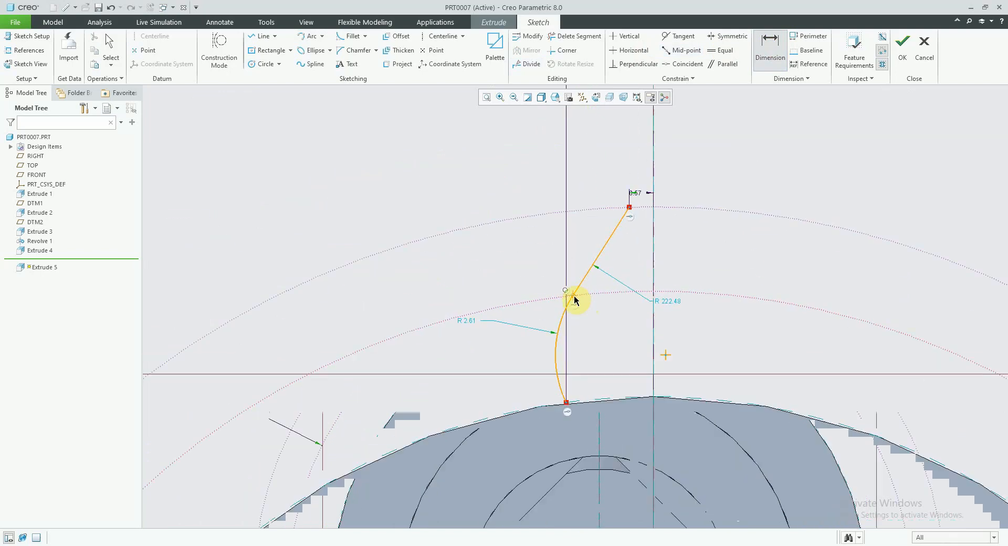
click(566, 403)
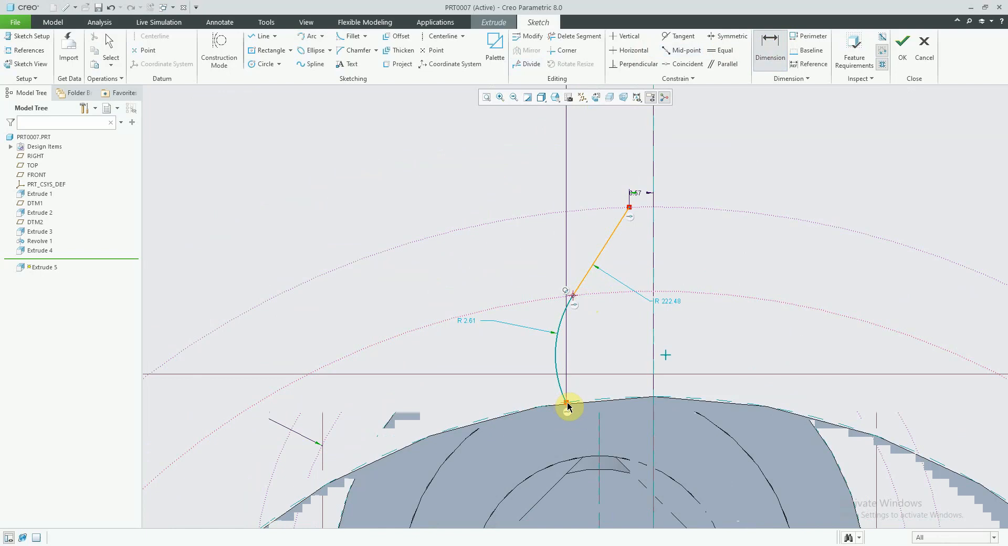
middle_click(578, 183)
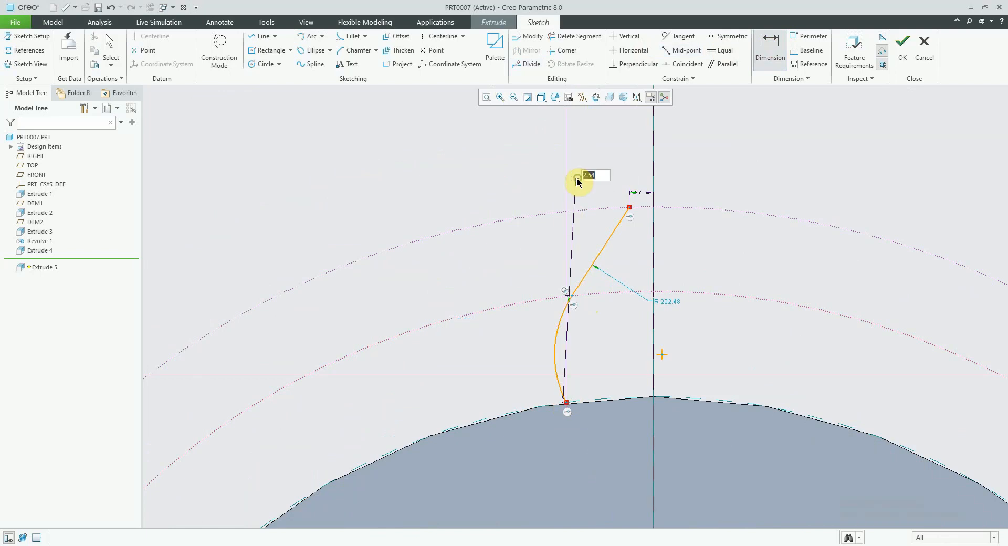
middle_click(574, 216)
middle_click(568, 315)
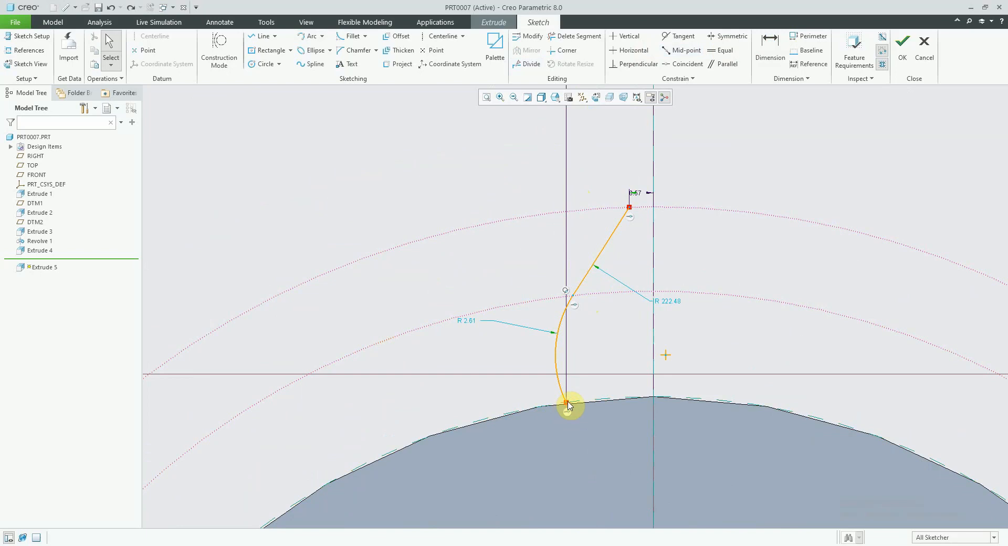
click(573, 295)
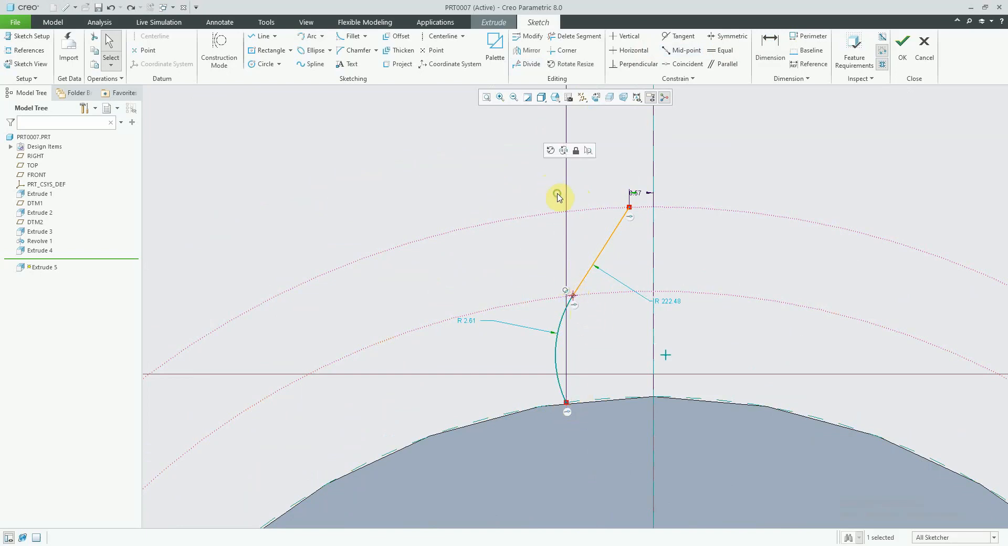
click(567, 404)
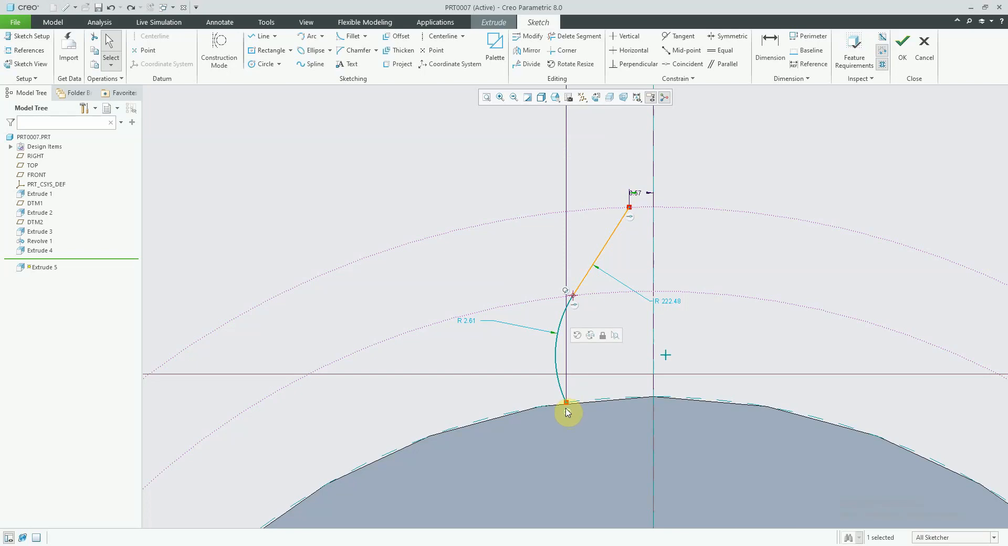
click(572, 295)
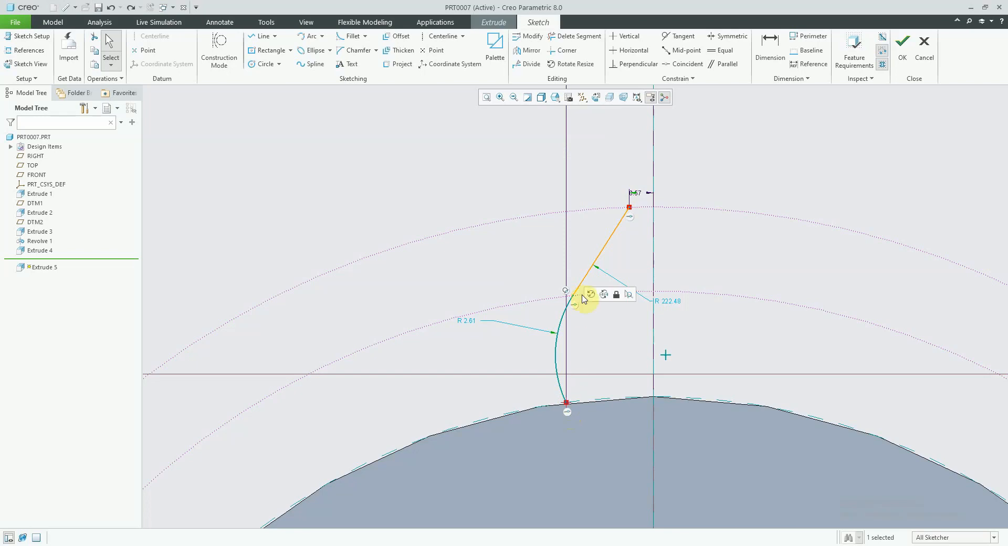
right_click(537, 194)
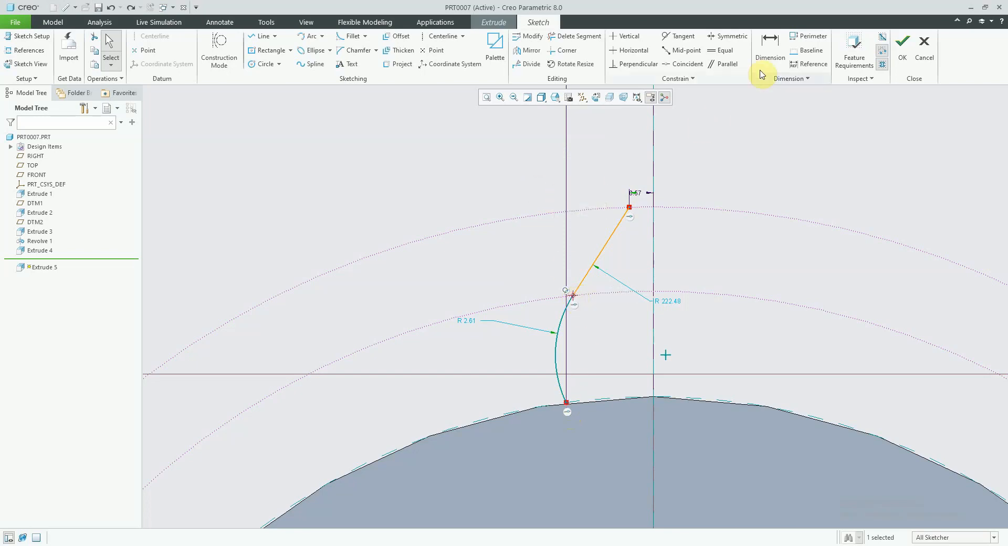
Try a direct distance dimension between the lower arc's two endpoints, then delete it
click(770, 47)
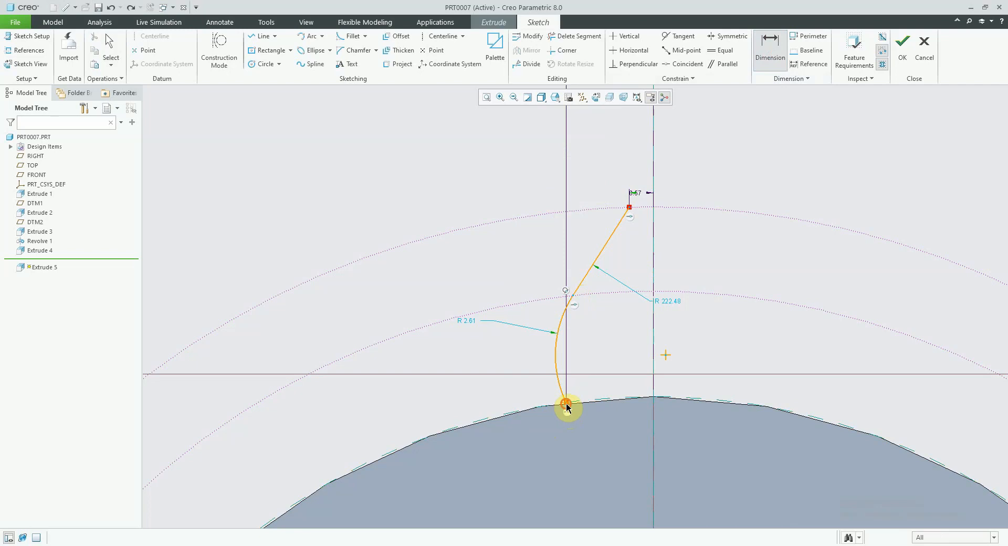
click(573, 296)
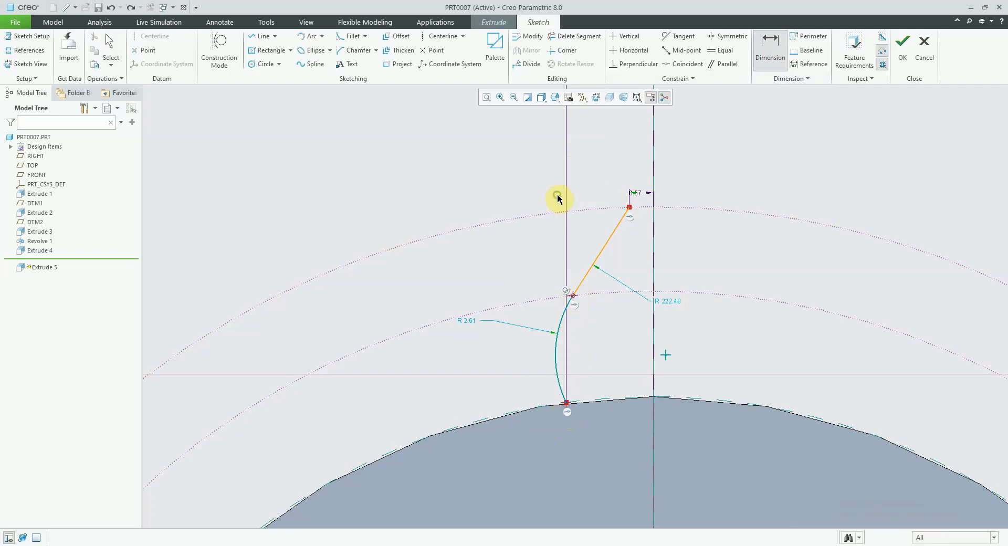
middle_click(557, 198)
middle_click(558, 198)
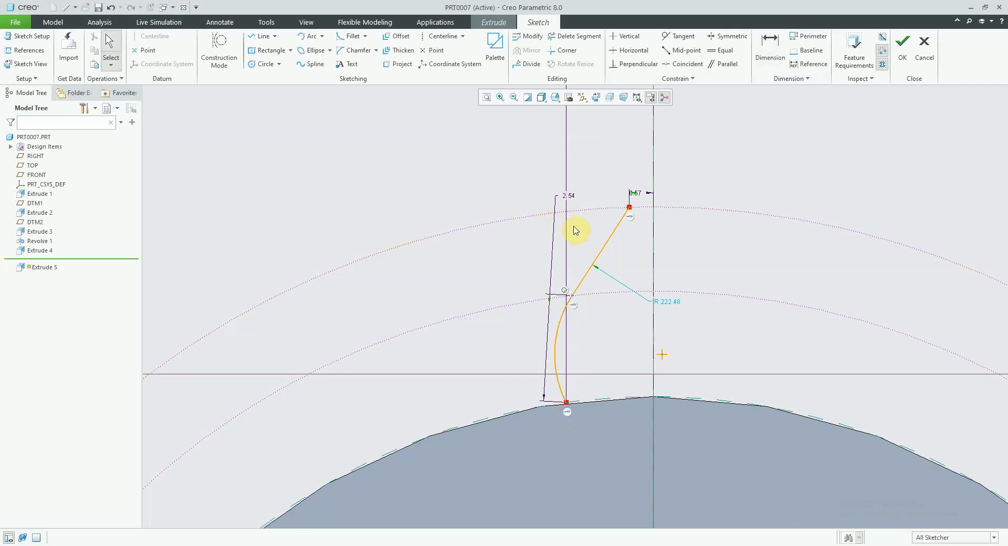
click(567, 197)
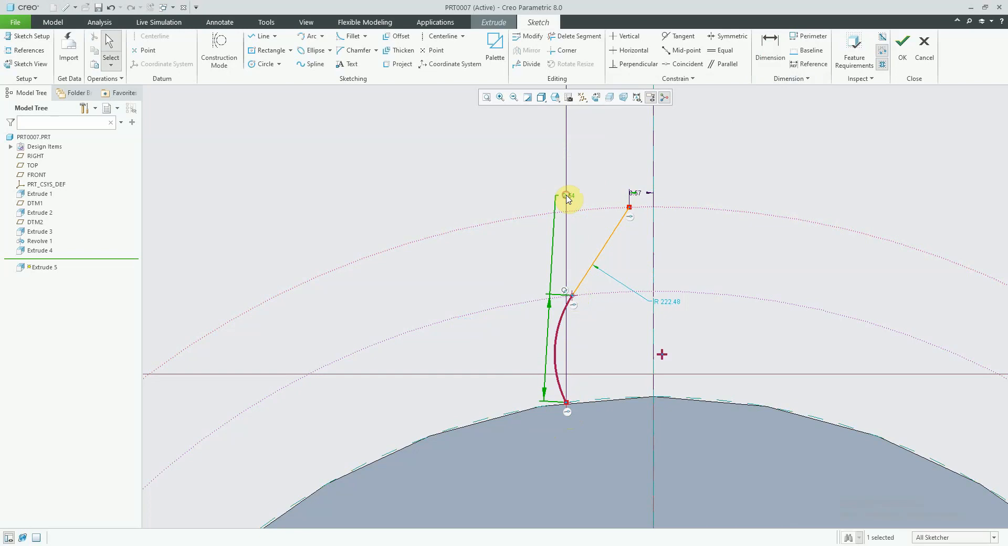
key(Delete)
Repeat the endpoint-to-endpoint dimension on the lower arc closer to the arc and remove it again
click(770, 48)
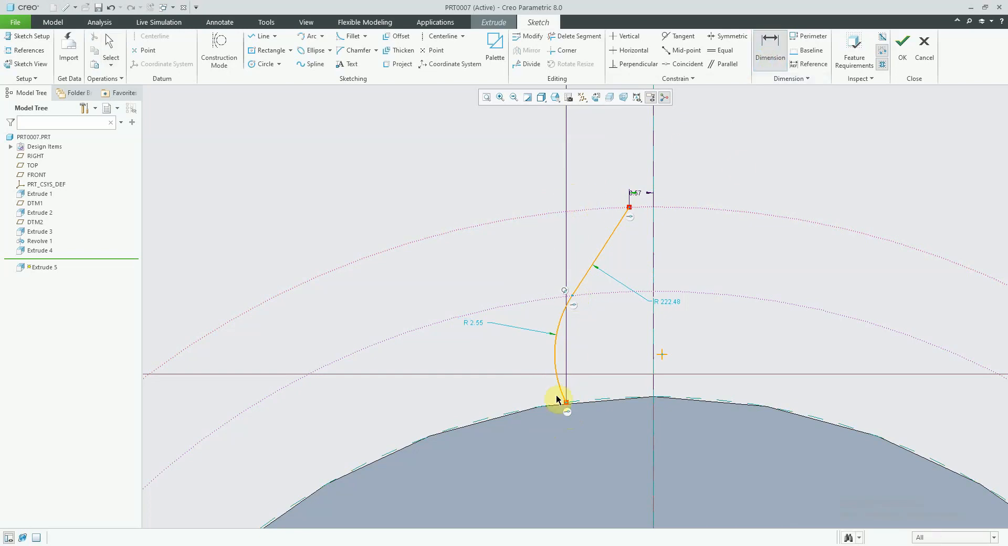
click(567, 402)
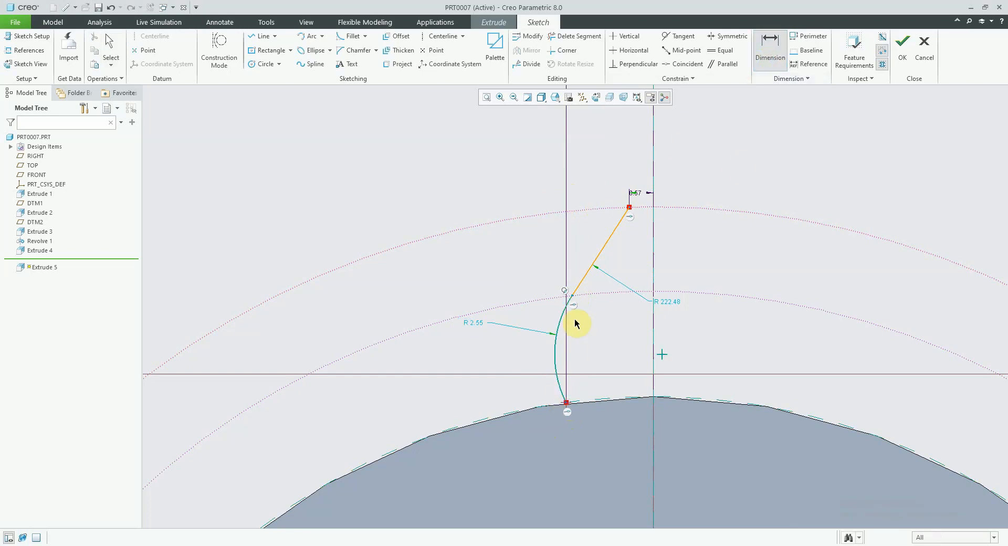
click(572, 294)
middle_click(560, 242)
key(Return)
middle_click(557, 255)
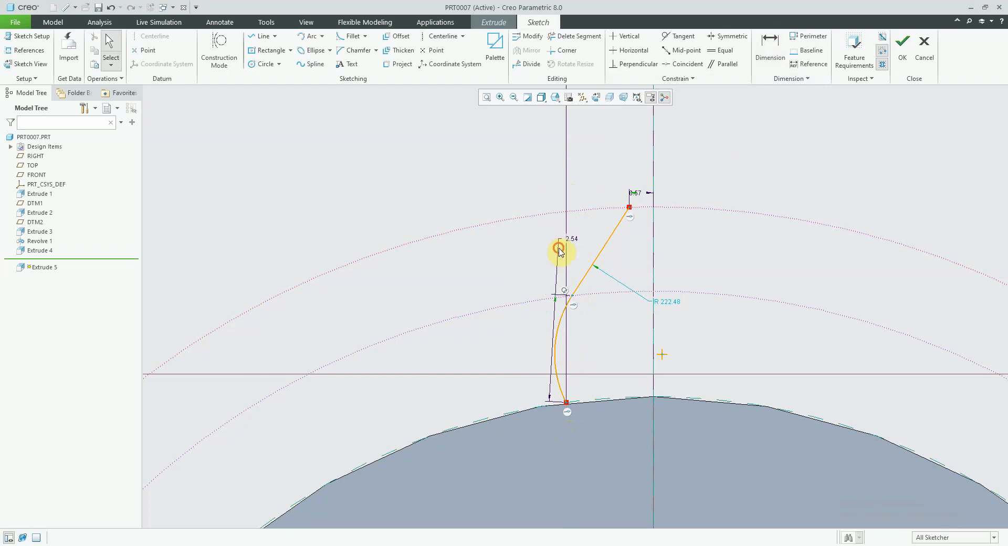
click(559, 251)
key(Delete)
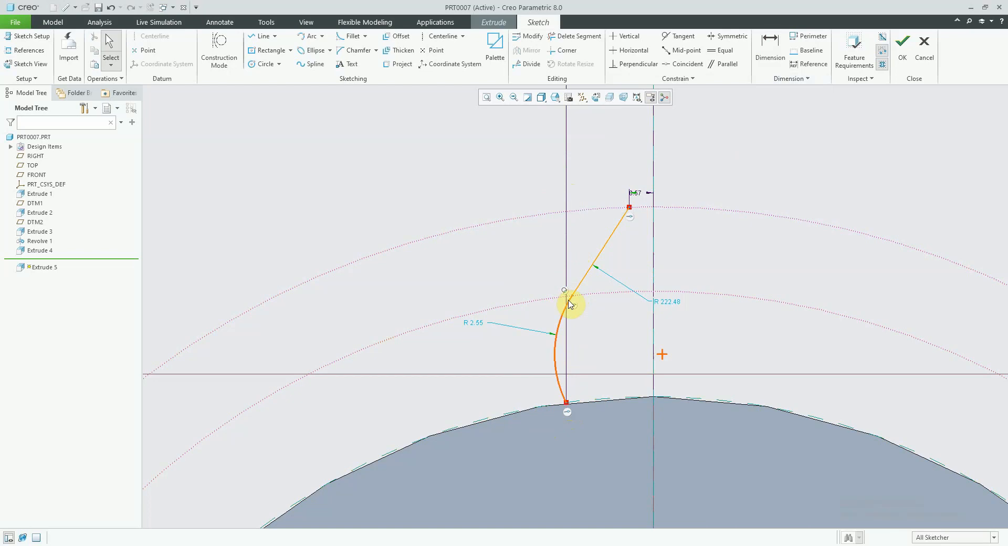
Shift the junction of the two arcs toward the vertical axis and dimension it horizontally at 0.5 from the lower arc's endpoint on the cylinder
click(576, 297)
mouse_move(571, 298)
mouse_down()
mouse_move(547, 304)
mouse_move(541, 284)
mouse_move(588, 260)
mouse_move(590, 295)
mouse_up()
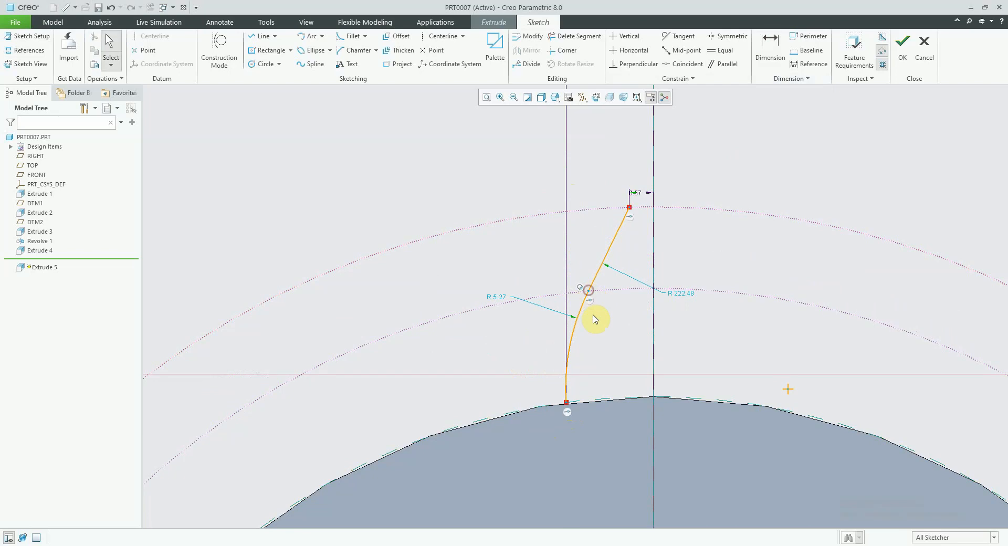
click(770, 50)
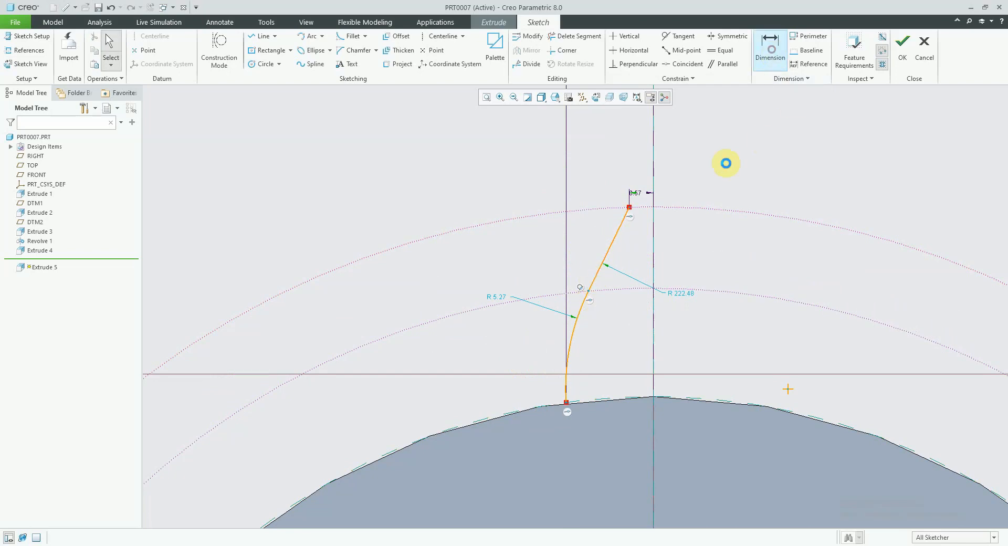
click(576, 344)
middle_click(576, 256)
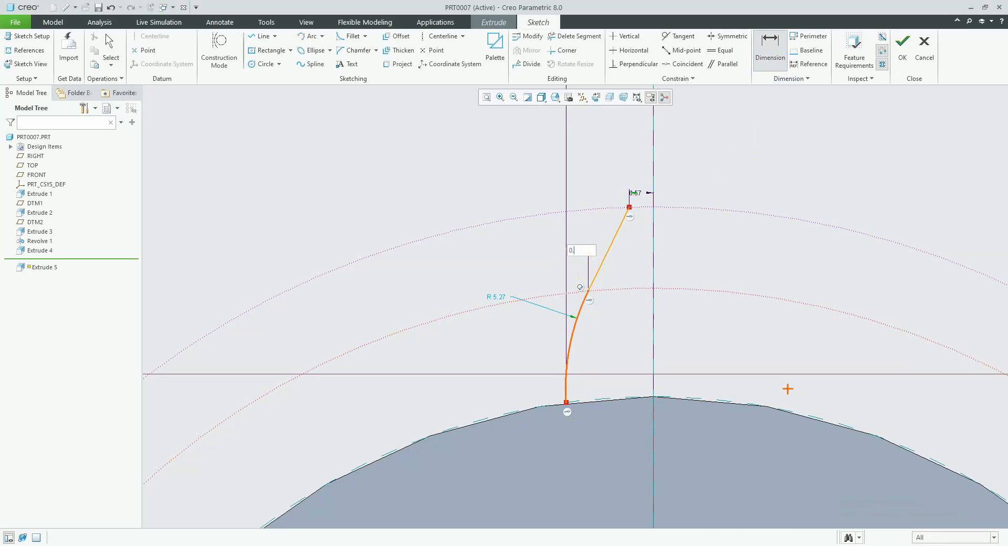
text(0.5)
key(Return)
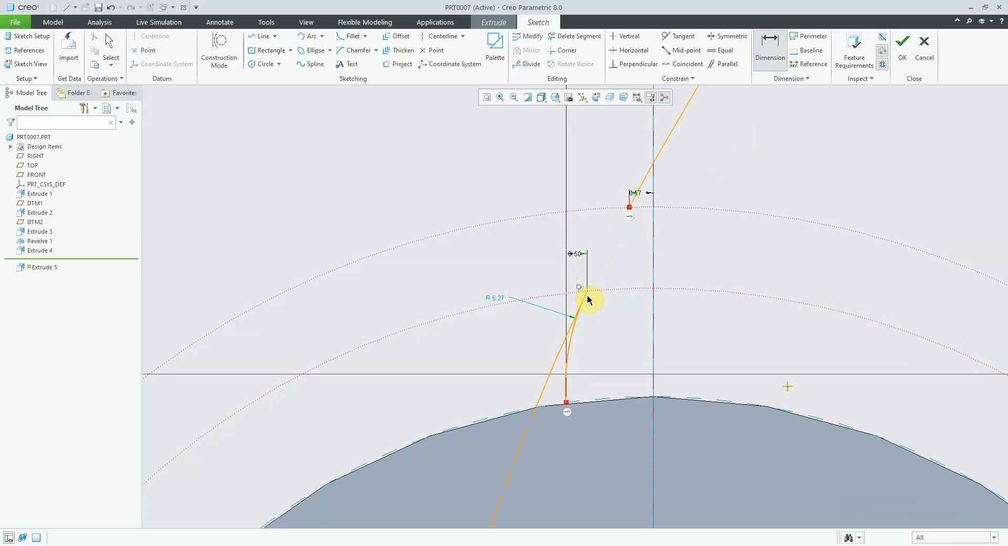
middle_click(503, 308)
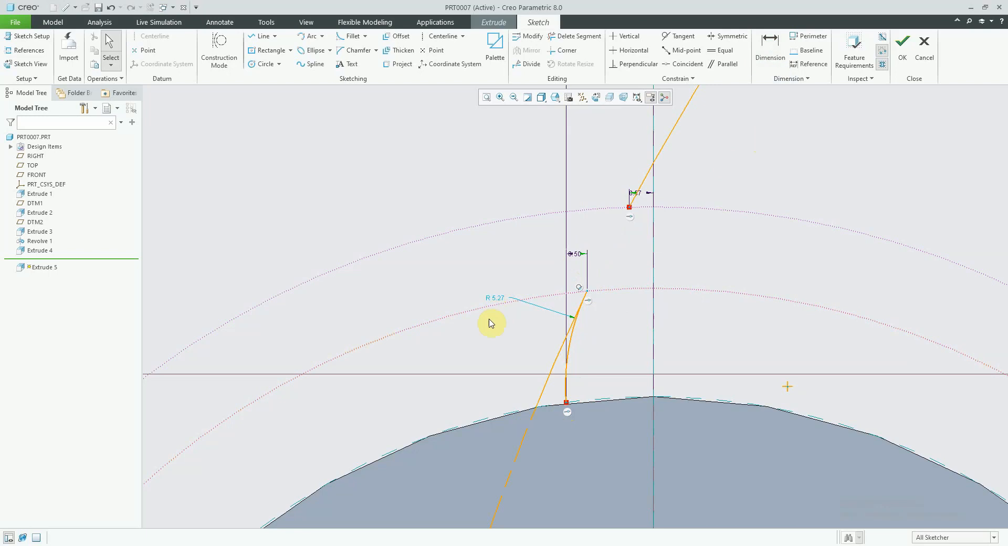
Set the inner construction circle's radius back to 18
scroll(491, 331, down, 5)
scroll(321, 405, down, 1)
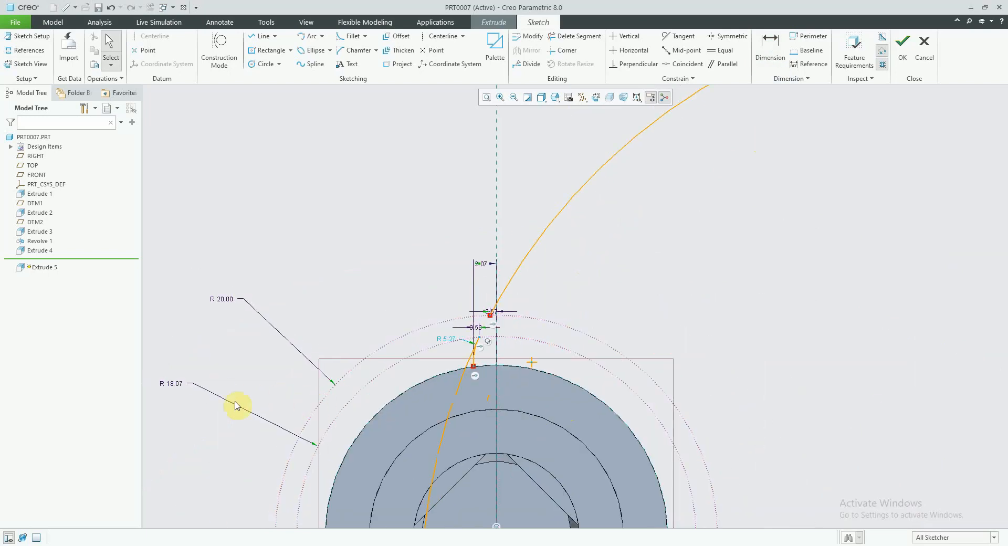
double_click(179, 384)
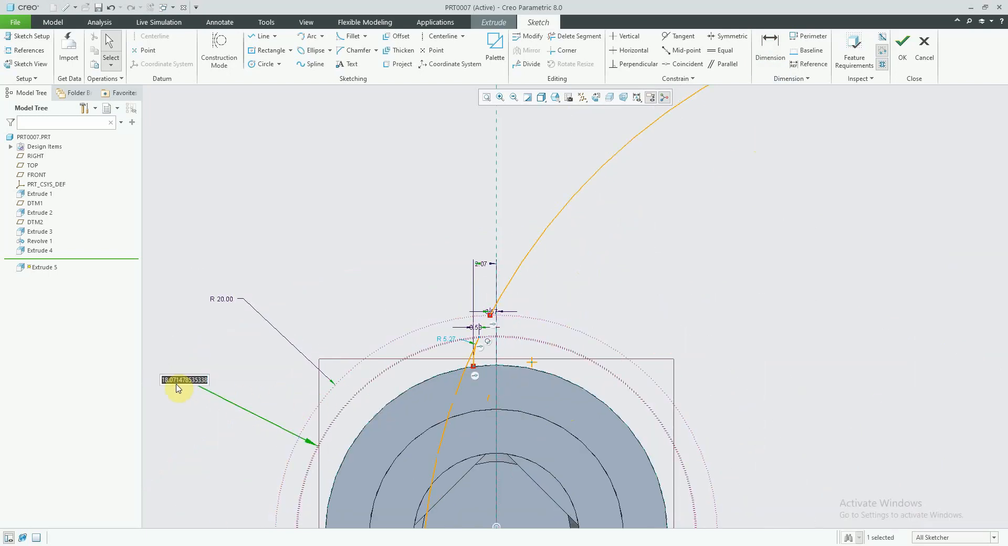
text(18)
key(Return)
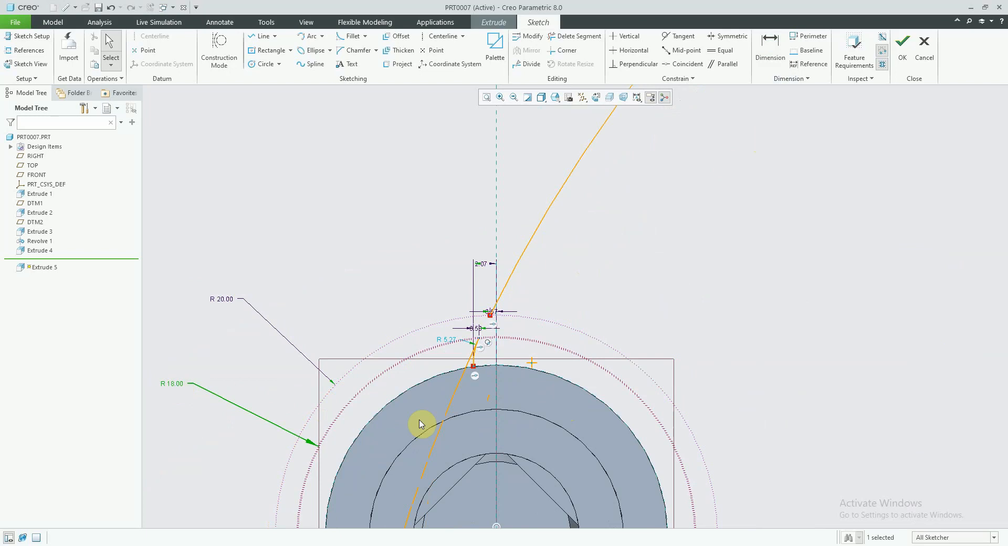
Delete the distorted large arc between the inner and outer construction circles, keeping the lower arc
scroll(497, 340, up, 6)
scroll(498, 339, up, 4)
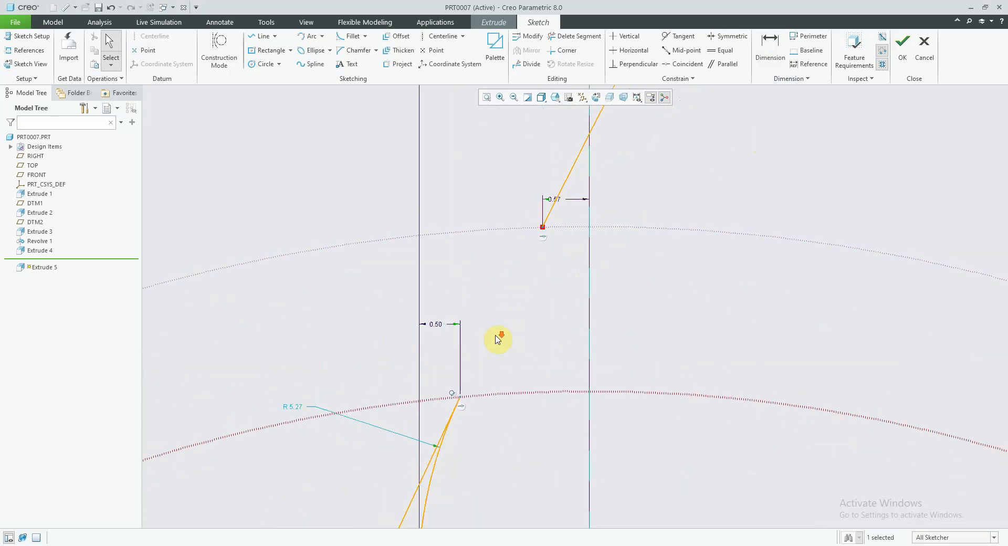
scroll(495, 331, down, 3)
scroll(499, 370, down, 3)
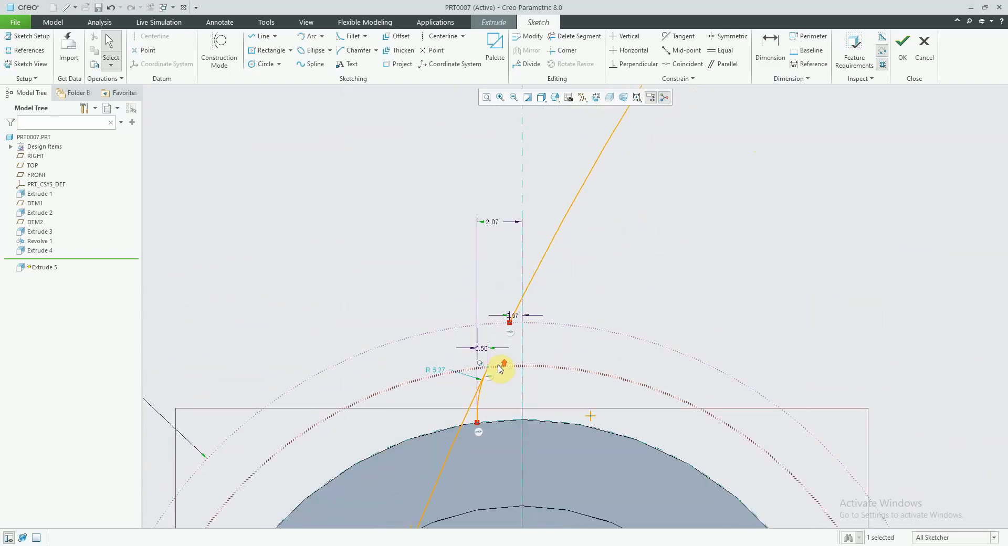
scroll(498, 342, up, 3)
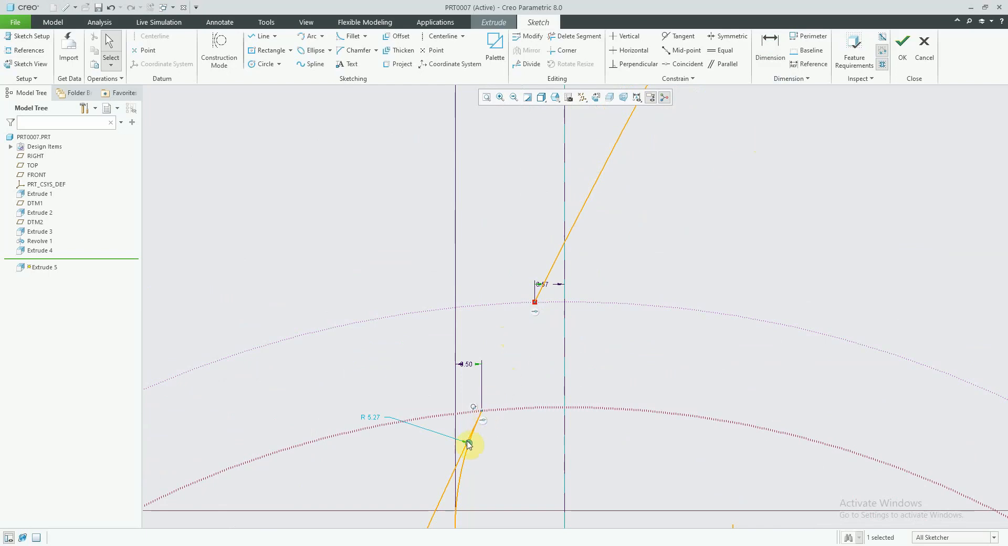
click(456, 463)
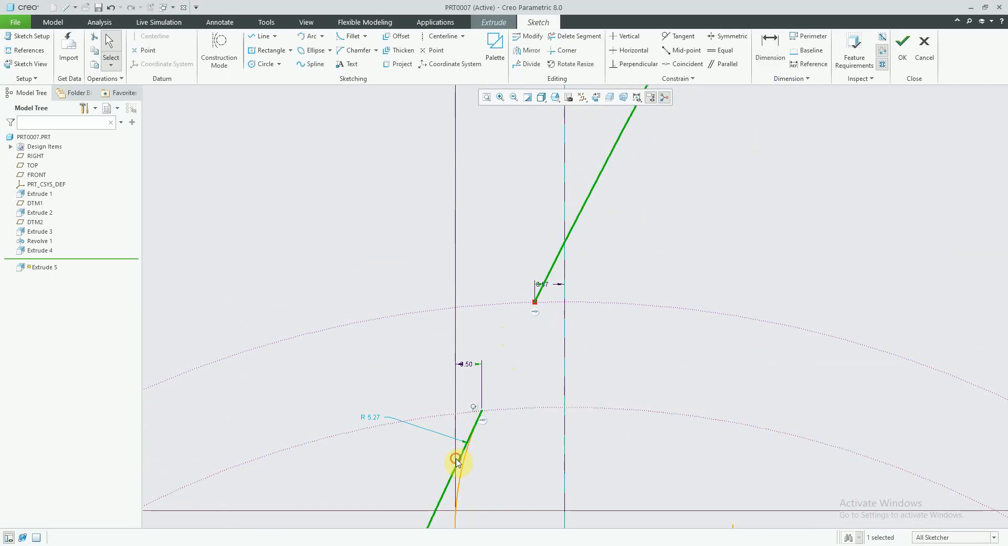
scroll(498, 425, down, 6)
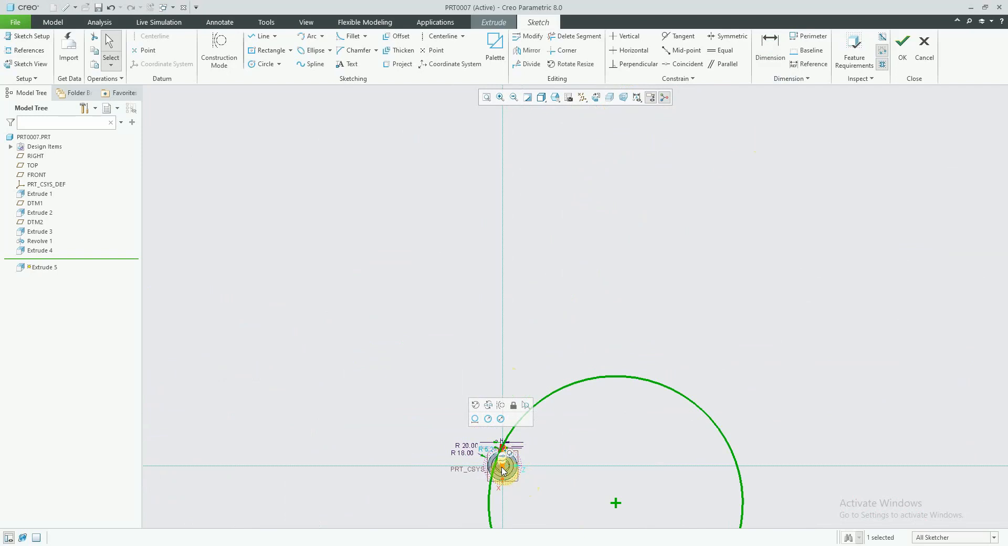
scroll(514, 456, up, 6)
scroll(620, 372, up, 2)
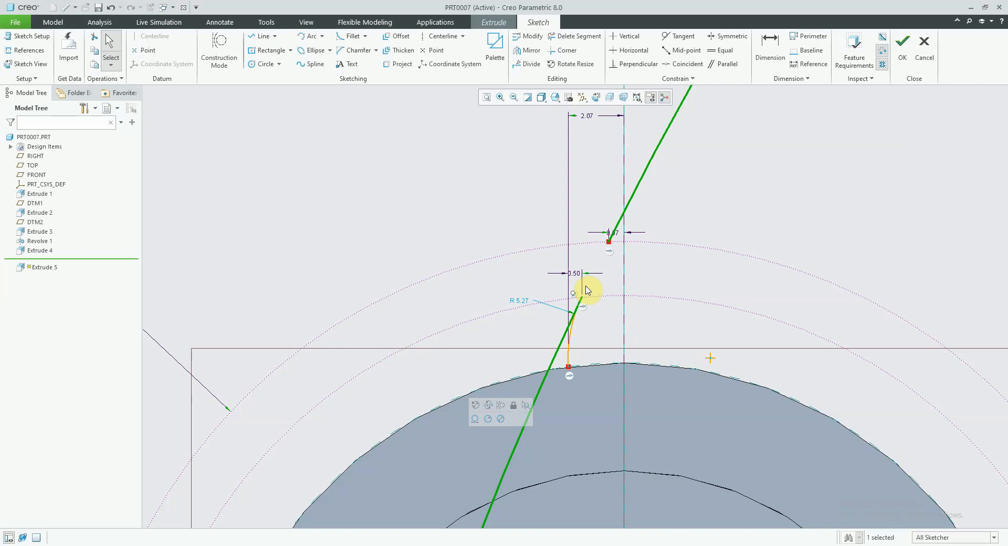
scroll(556, 321, down, 3)
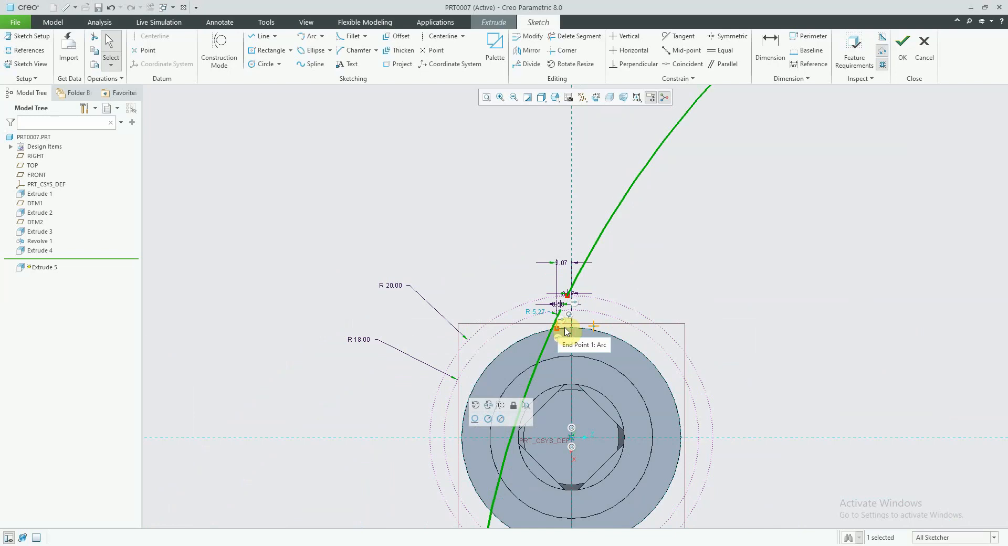
key(Delete)
scroll(559, 328, up, 4)
scroll(569, 283, up, 1)
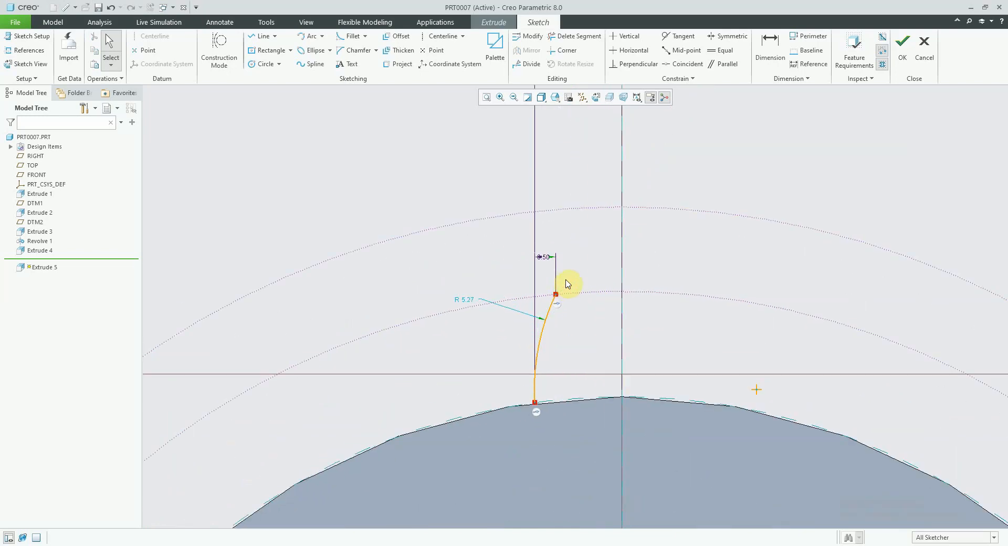
Sketch an arc tangent to the lower arc from its upper endpoint on the inner construction circle to the outer construction circle
scroll(558, 265, down, 2)
scroll(558, 262, up, 2)
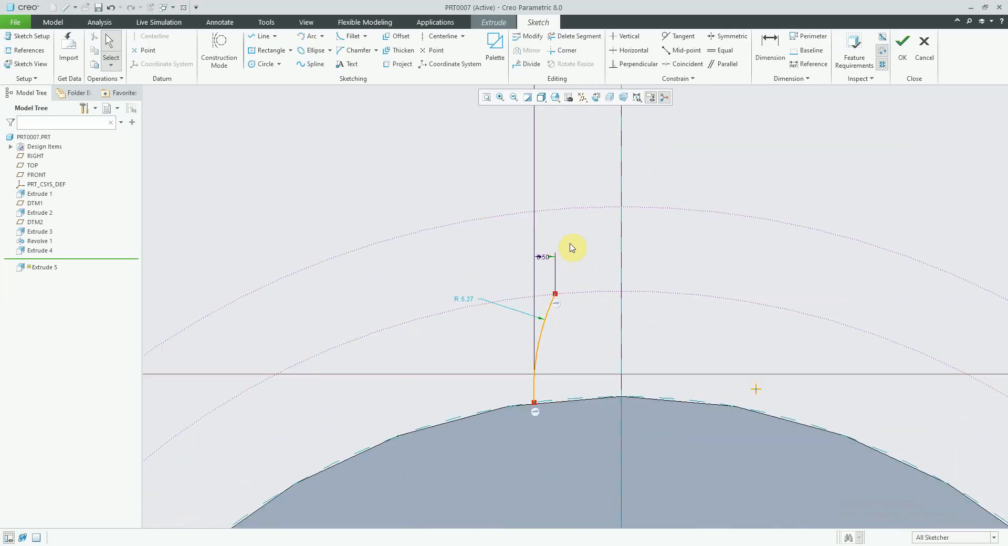
scroll(556, 195, down, 3)
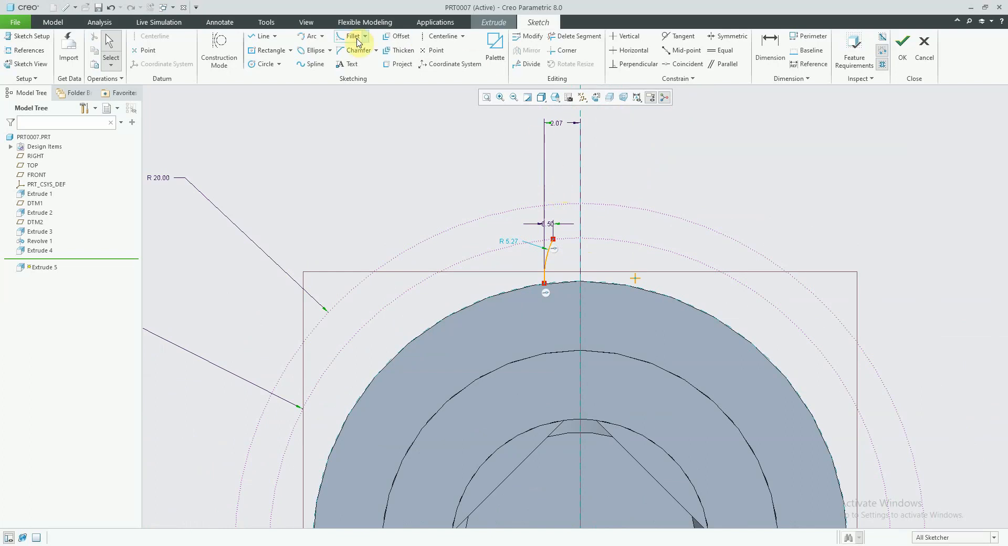
click(310, 36)
scroll(564, 239, up, 1)
scroll(565, 239, up, 3)
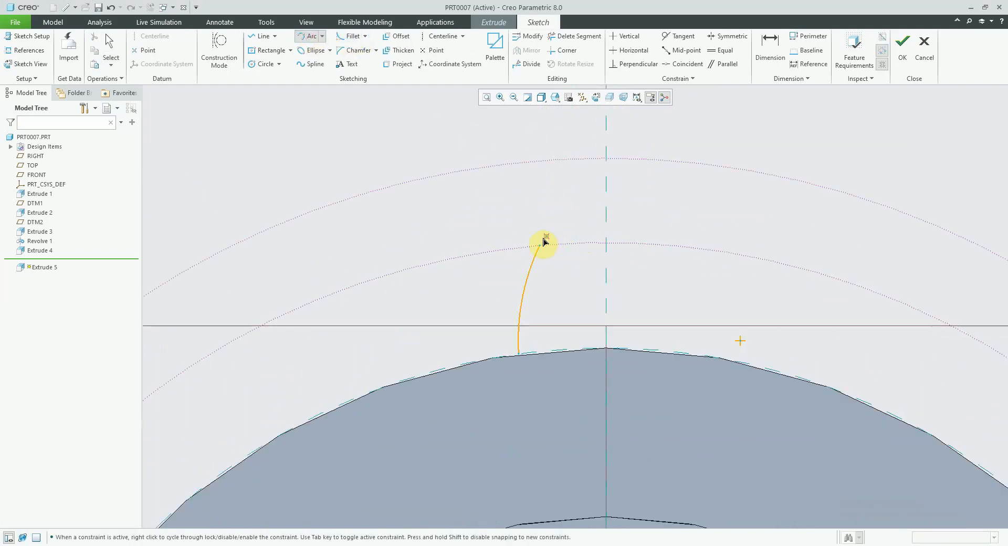
click(541, 245)
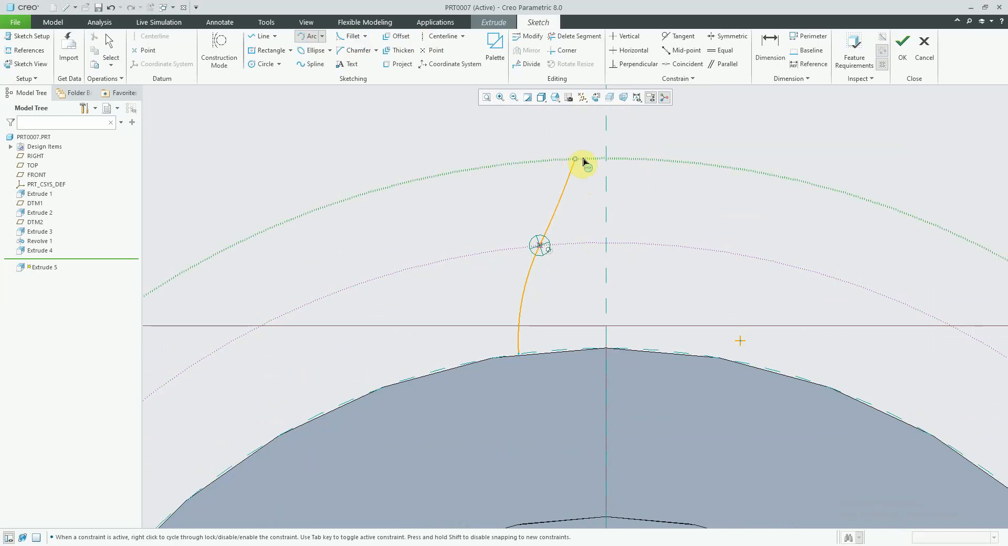
click(584, 161)
middle_click(574, 193)
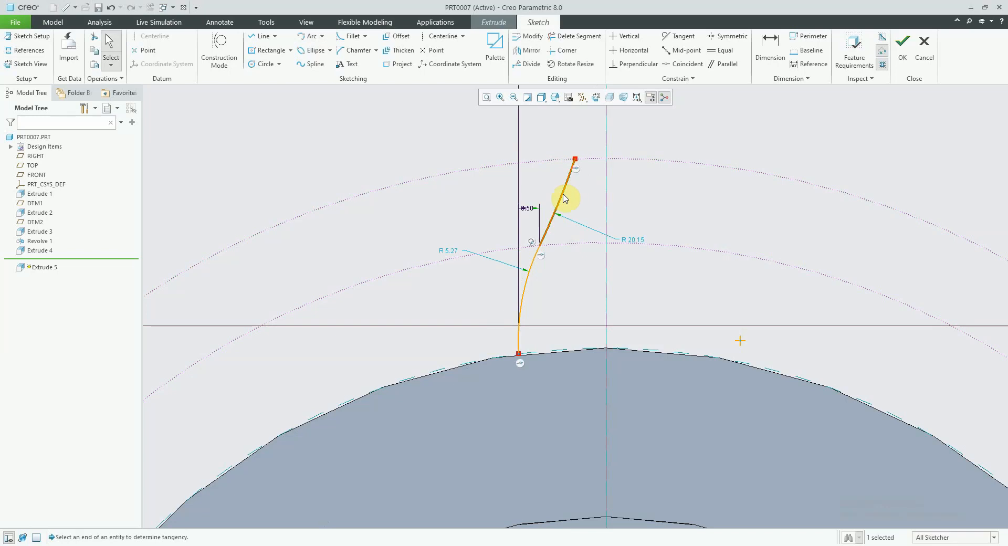
click(598, 180)
Dimension the upper arc's endpoint horizontally from the vertical axis, trying 0.57 and undoing that value while keeping the dimension
click(767, 57)
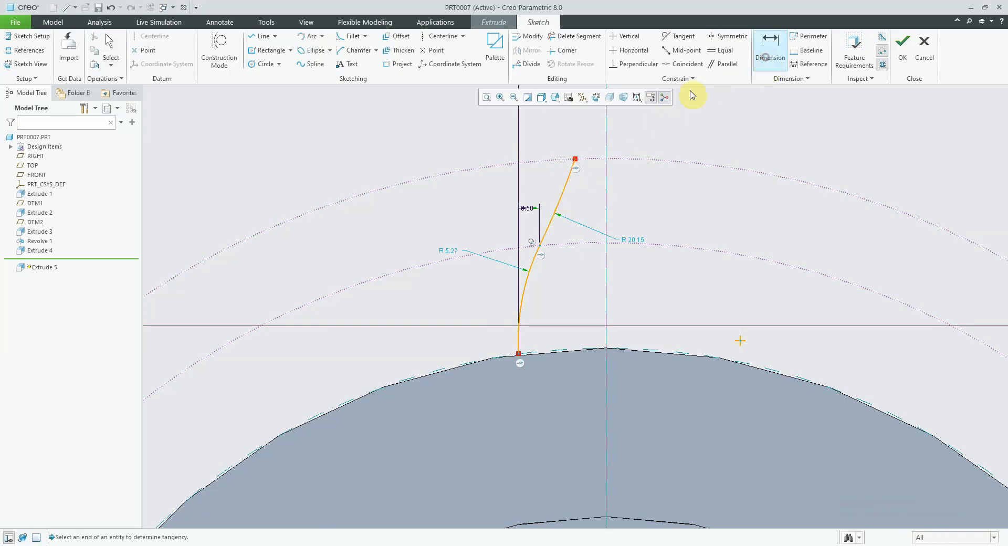
click(575, 160)
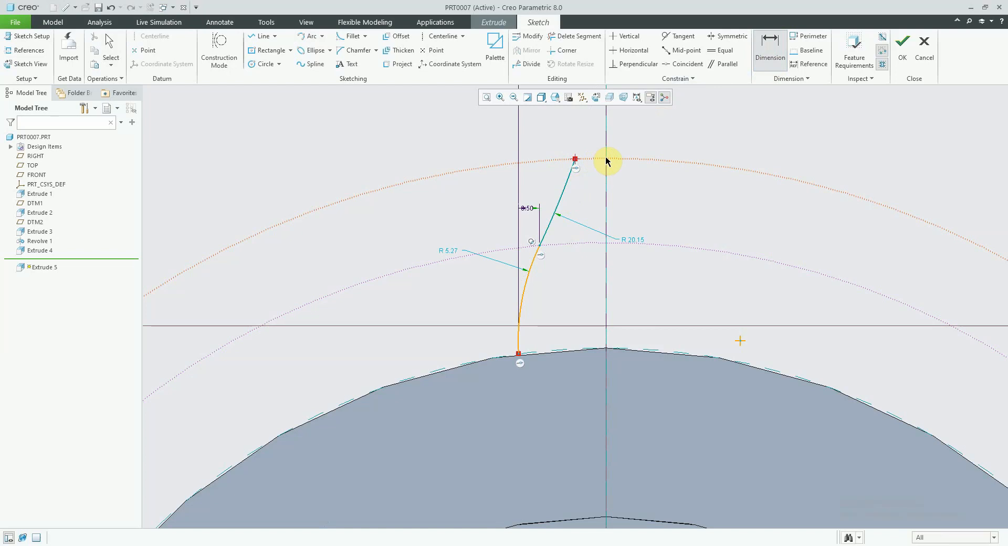
middle_click(591, 138)
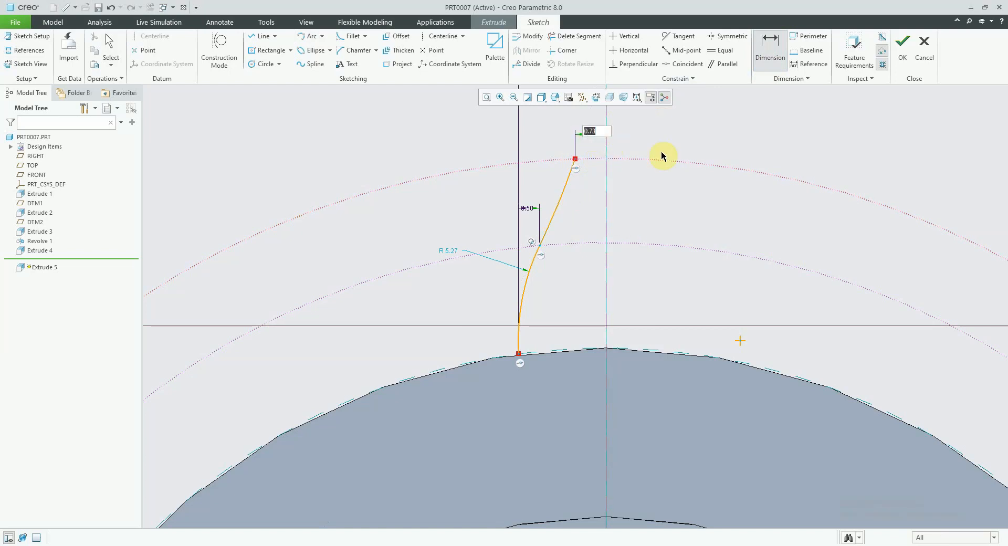
key(Return)
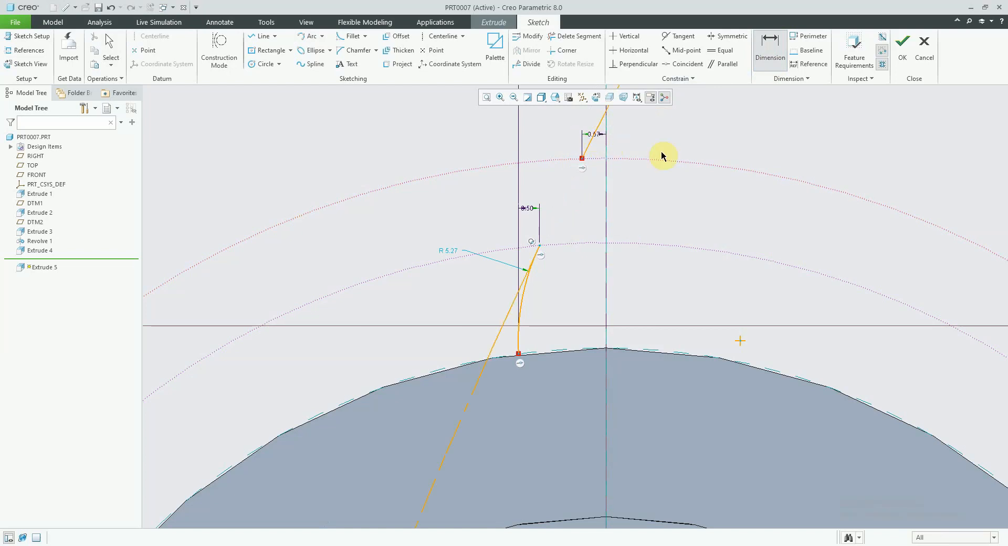
key(ctrl+z)
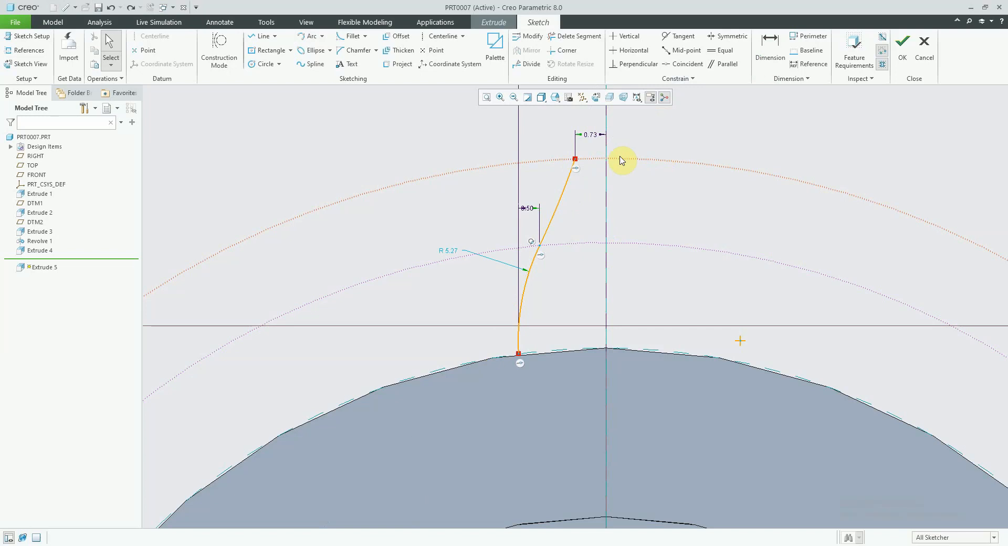
Try to set the upper endpoint's horizontal distance from the vertical axis to 0.5, and undo the change
scroll(567, 190, up, 2)
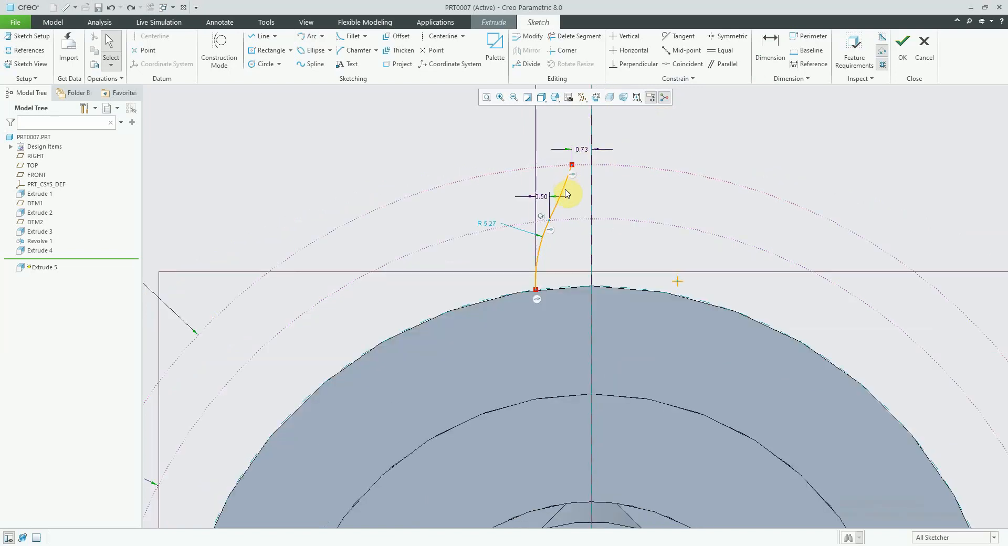
scroll(572, 166, down, 2)
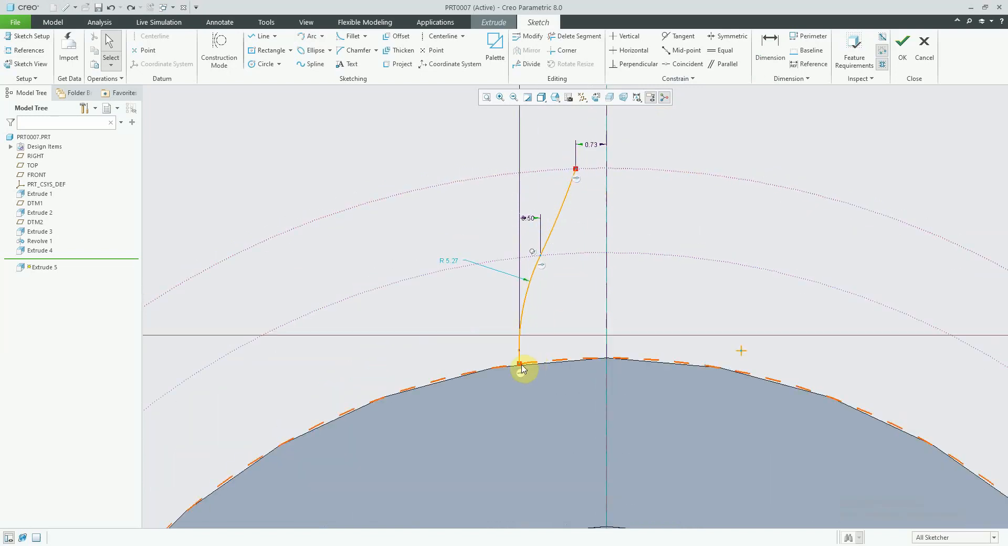
scroll(541, 349, up, 1)
scroll(556, 341, up, 1)
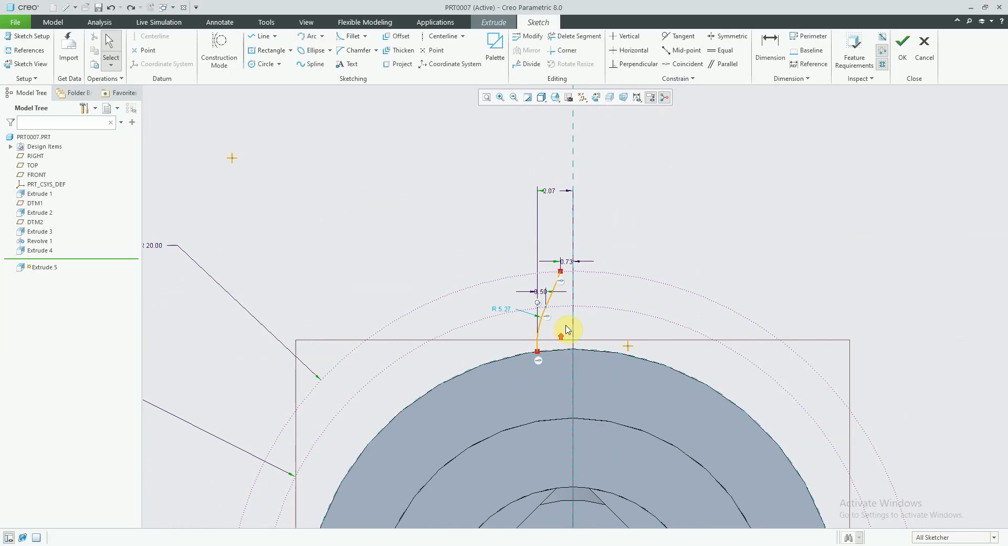
scroll(567, 198, down, 2)
scroll(575, 282, up, 1)
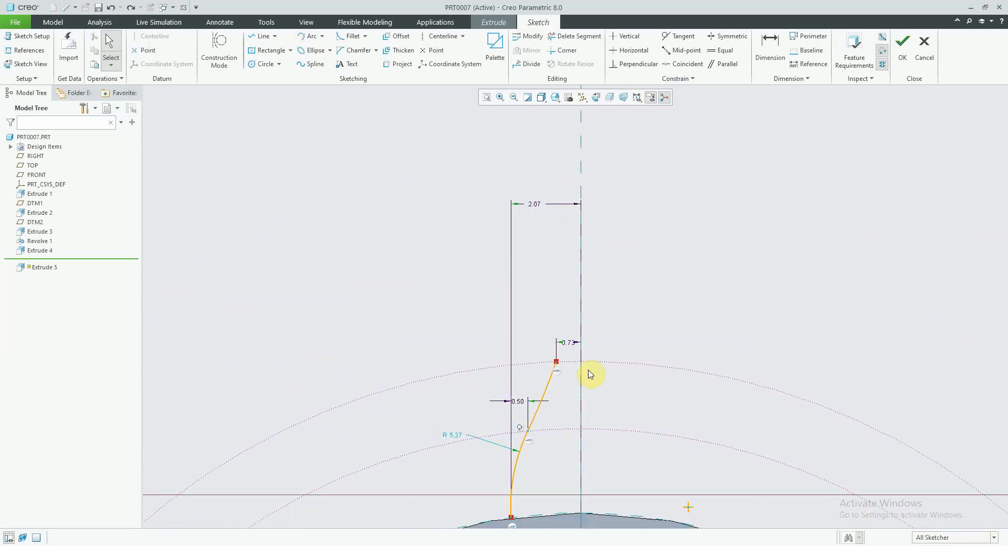
shift+middle_drag(601, 384, 603, 288)
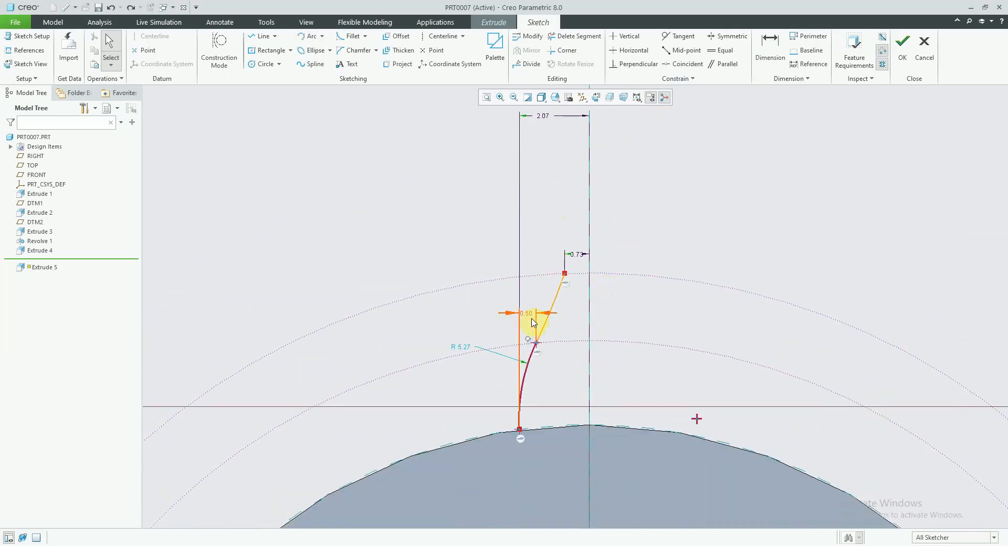
double_click(578, 254)
text(0.5)
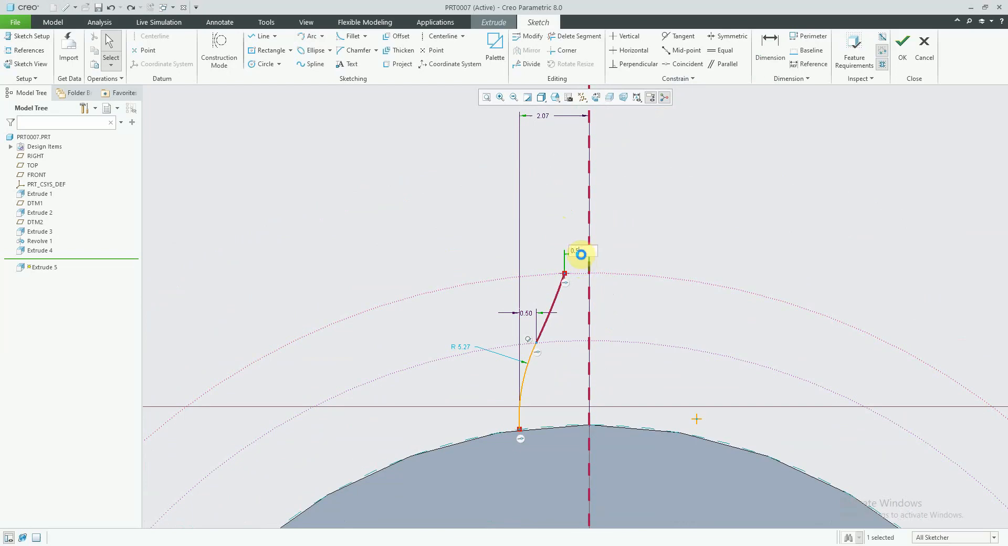
key(Return)
key(ctrl+z)
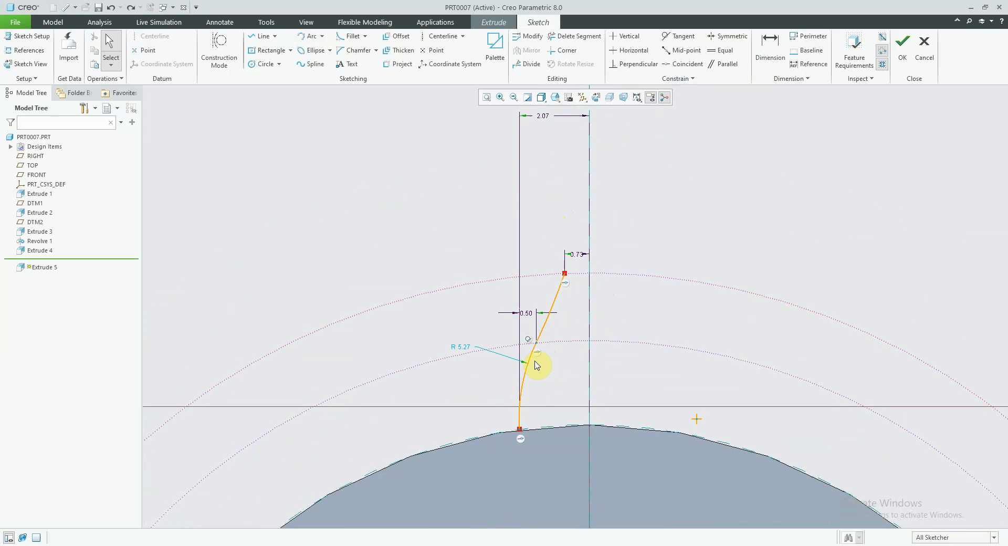
Reshape the lower arc to a radius of about 3.22 and set its junction's horizontal offset to 0.5
scroll(537, 365, up, 3)
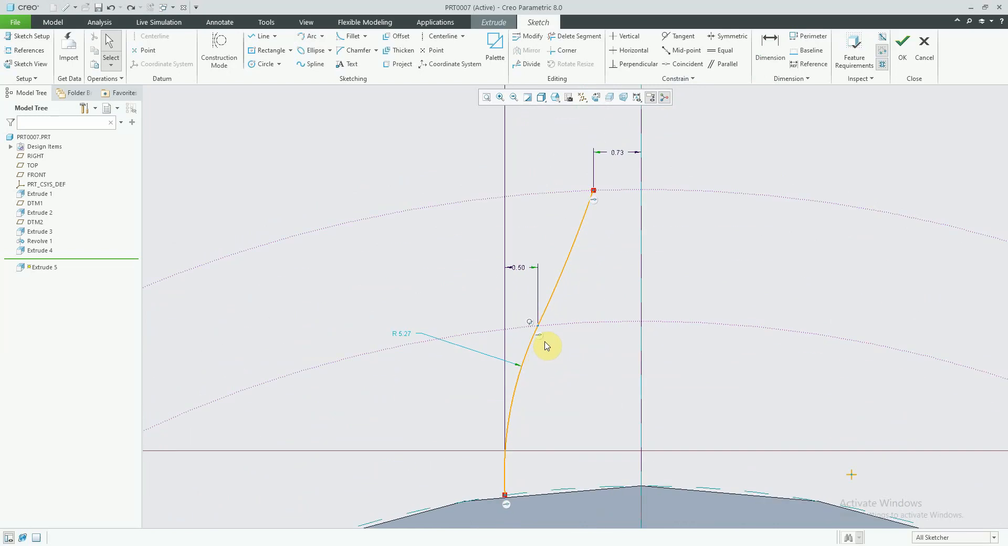
scroll(548, 374, down, 3)
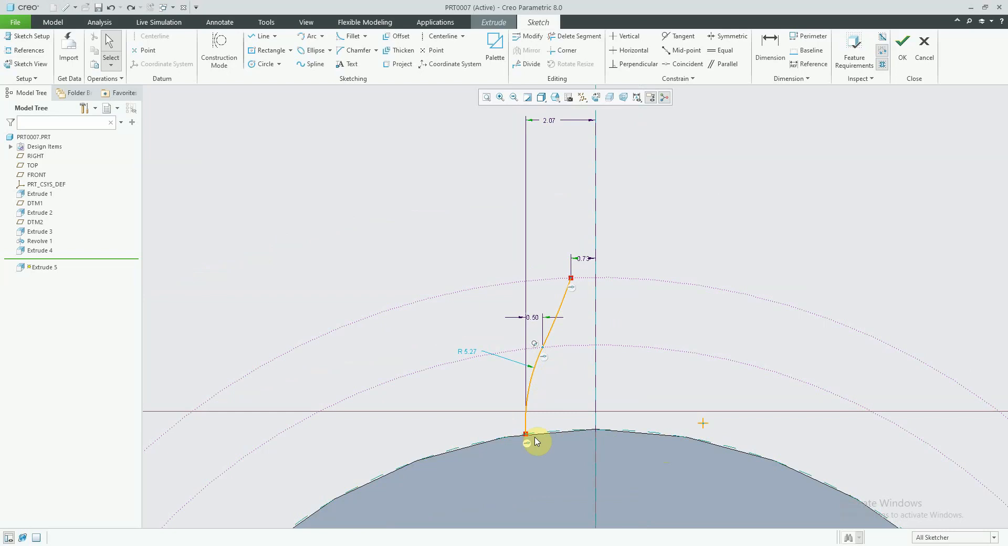
scroll(531, 440, up, 5)
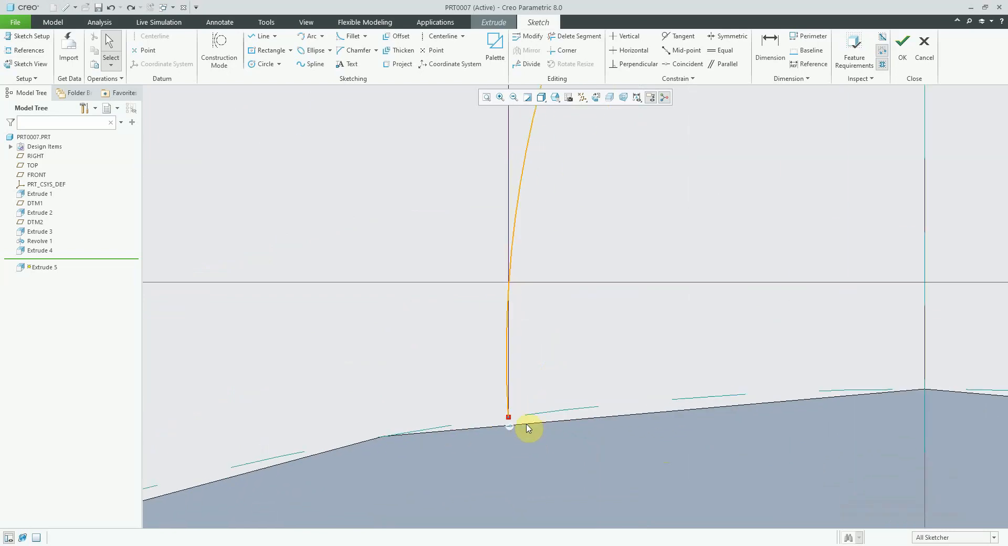
scroll(533, 420, down, 4)
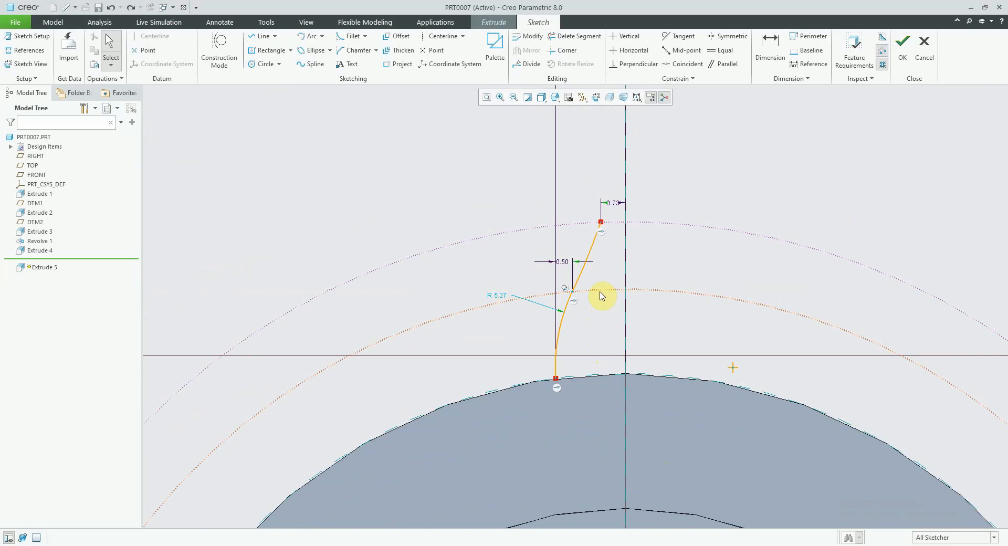
scroll(603, 295, down, 1)
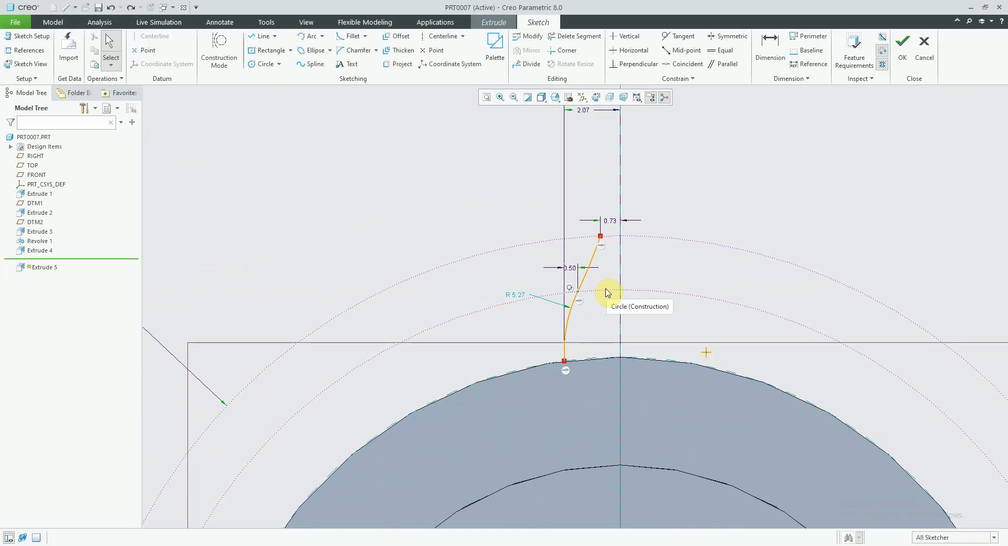
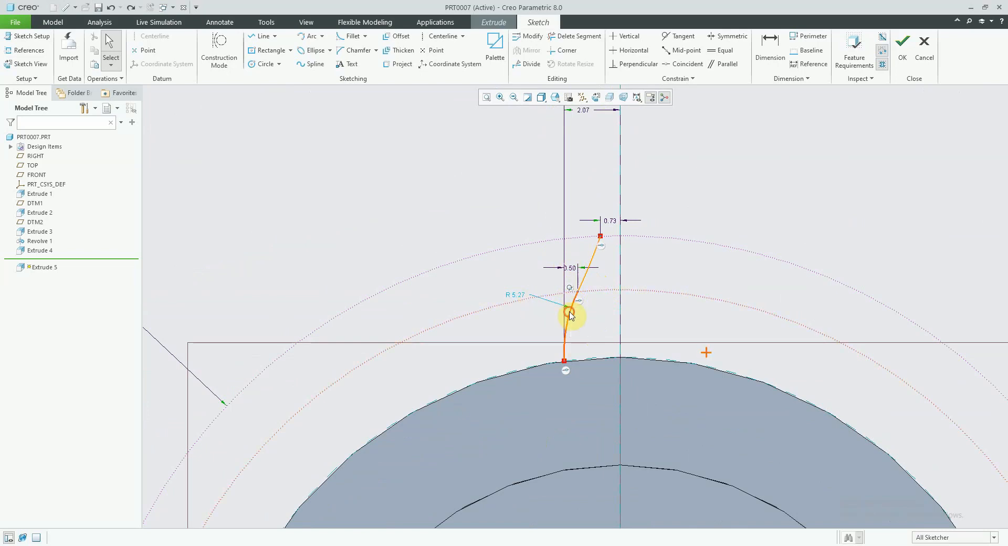
drag(570, 314, 566, 311)
double_click(567, 268)
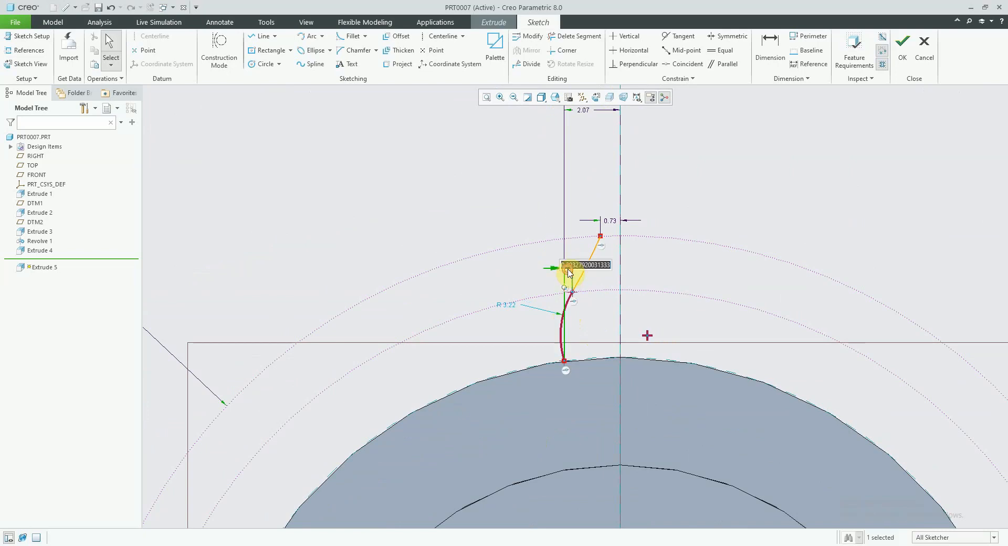
text(0.5)
key(Return)
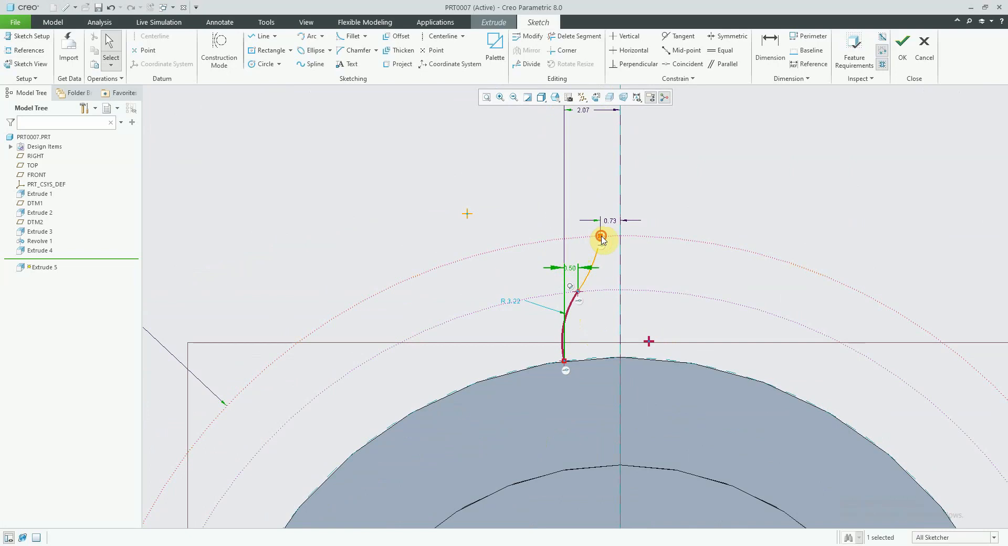
Move the upper arc's endpoint closer to the vertical axis and set its horizontal distance from the axis to 0.57
drag(602, 239, 606, 240)
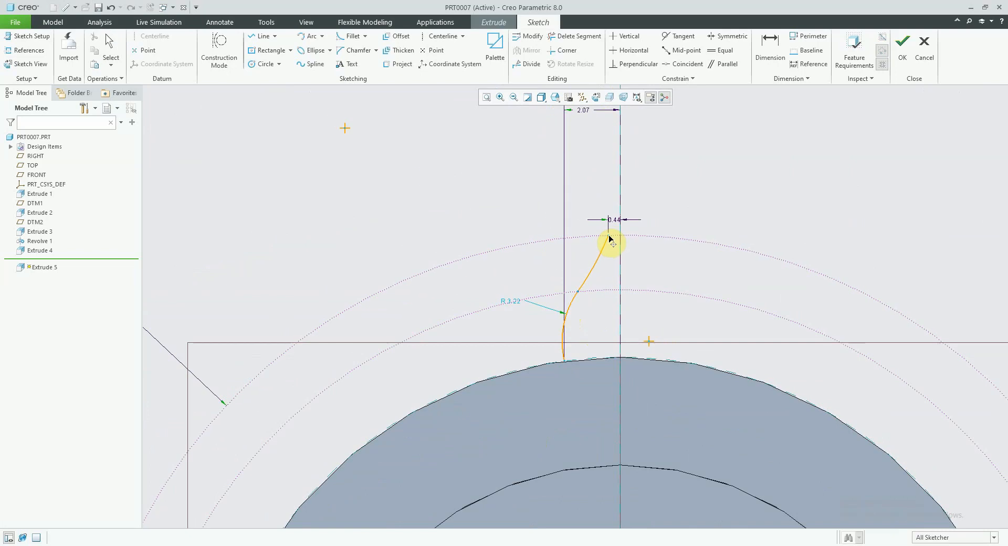
click(613, 220)
double_click(617, 222)
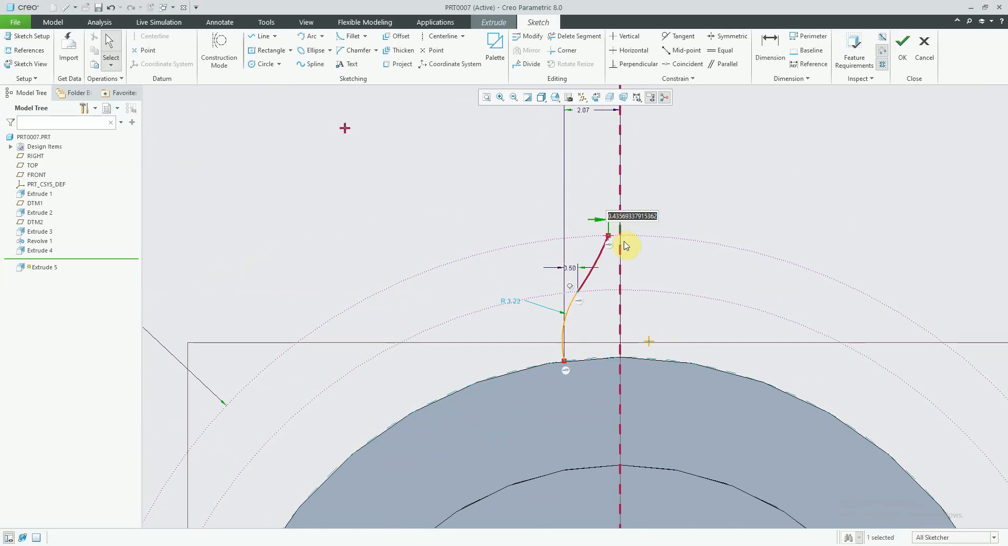
text(0.57)
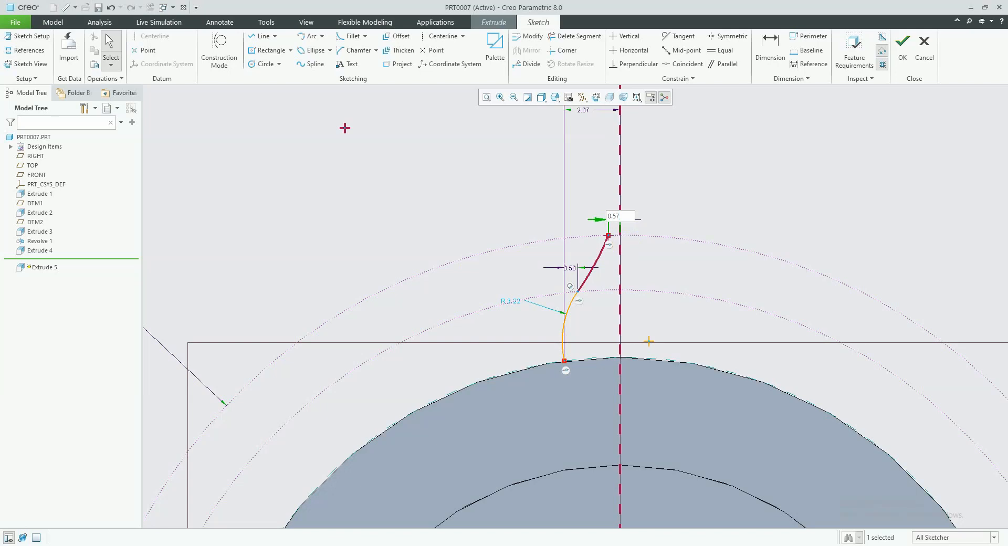
click(626, 246)
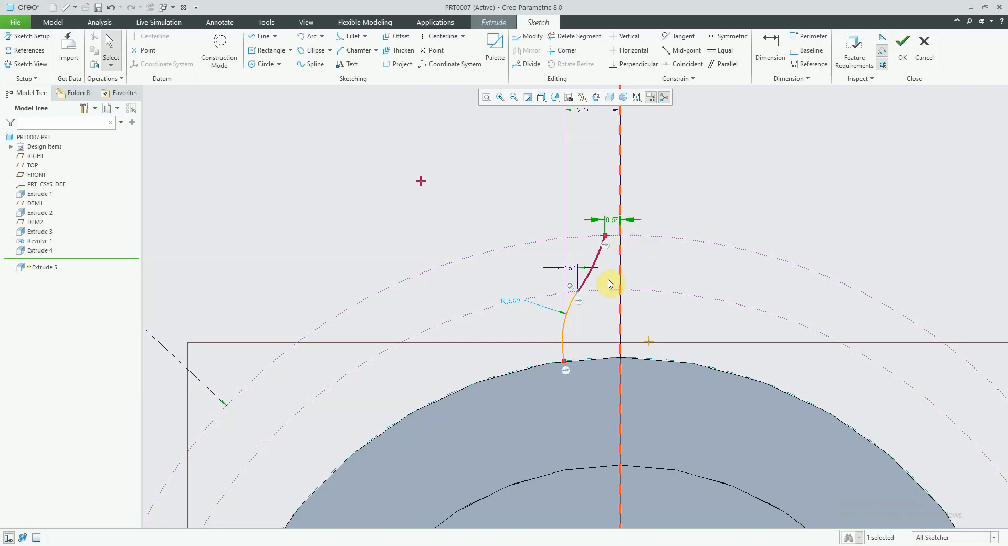
Mirror both arcs of the tooth flank about the vertical centerline
scroll(581, 295, up, 1)
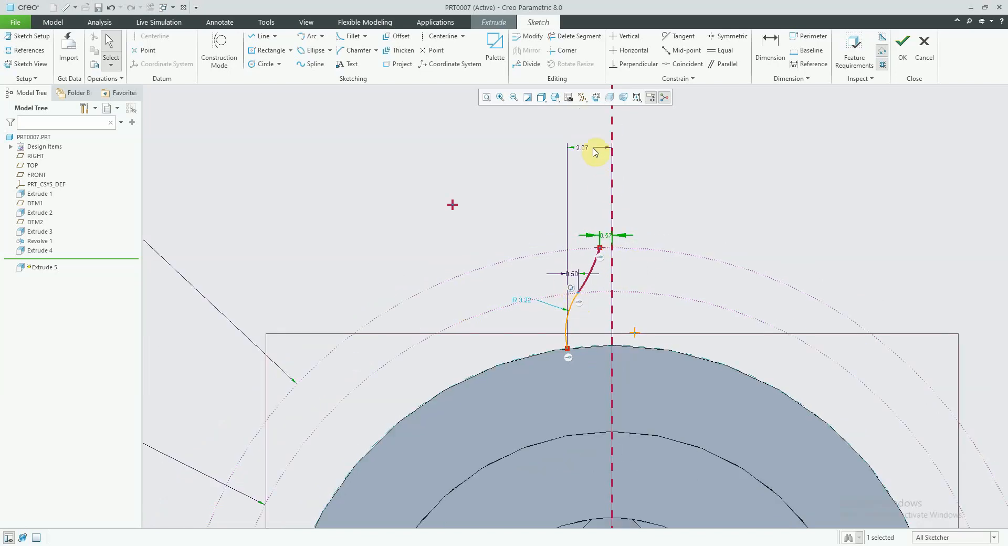
drag(527, 206, 613, 388)
click(528, 50)
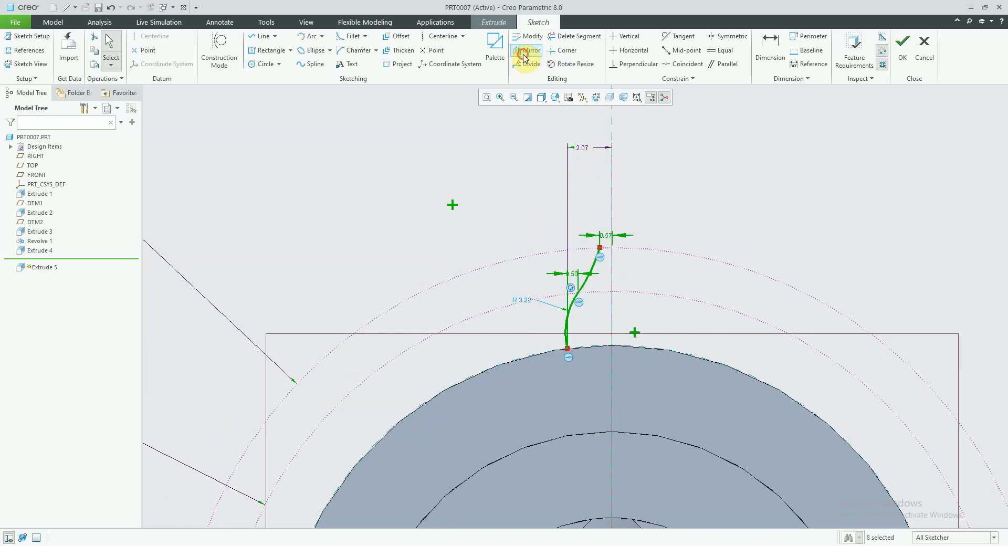
click(609, 118)
scroll(612, 254, down, 5)
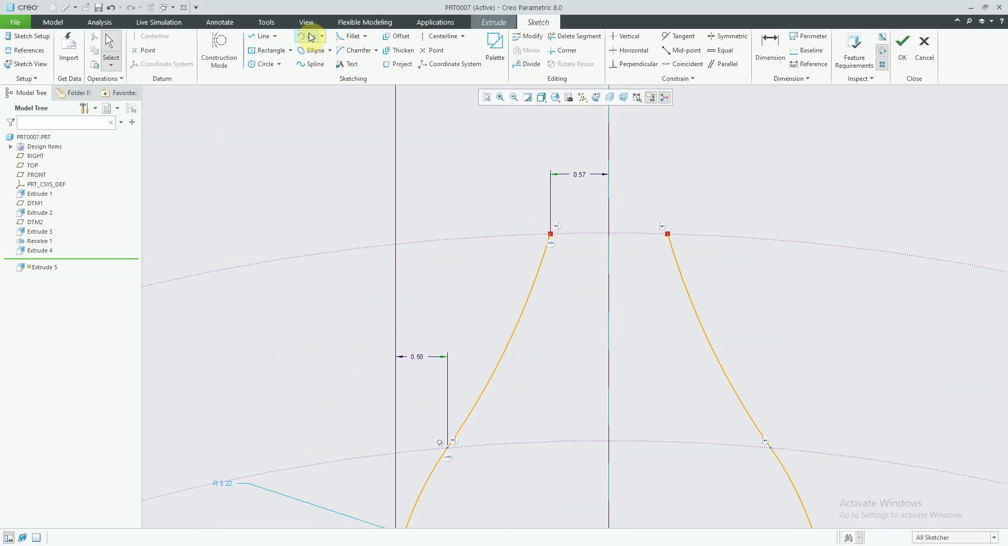
click(310, 36)
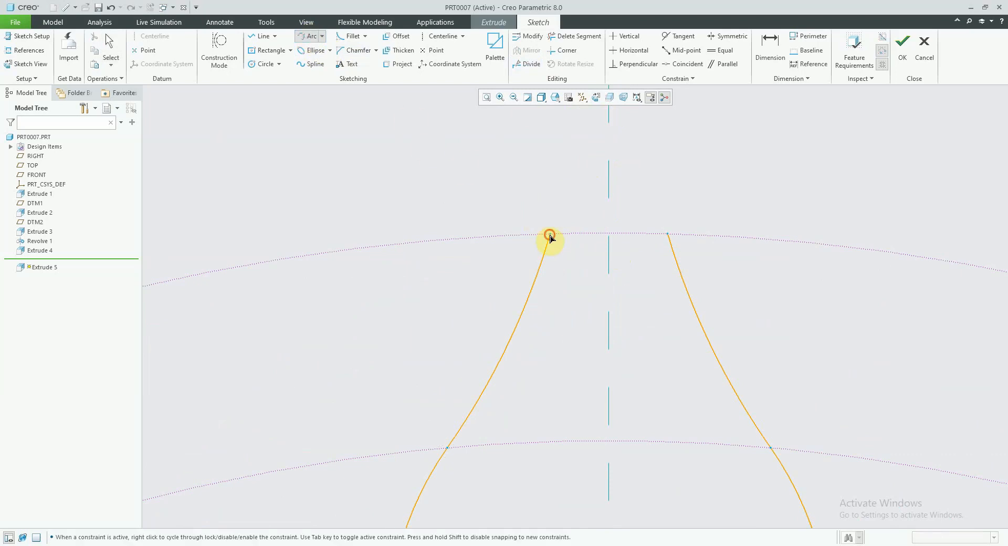
click(667, 234)
middle_click(638, 236)
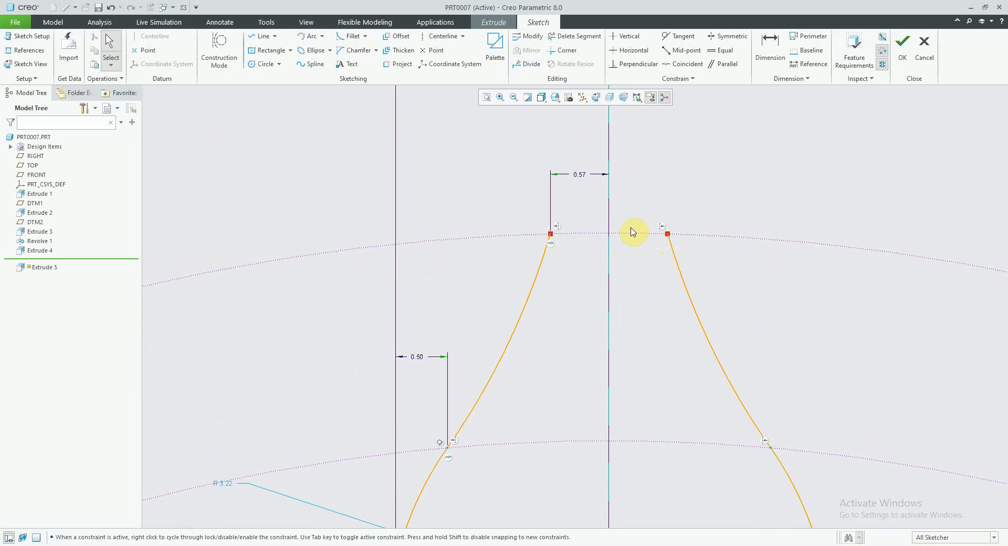
scroll(633, 232, up, 3)
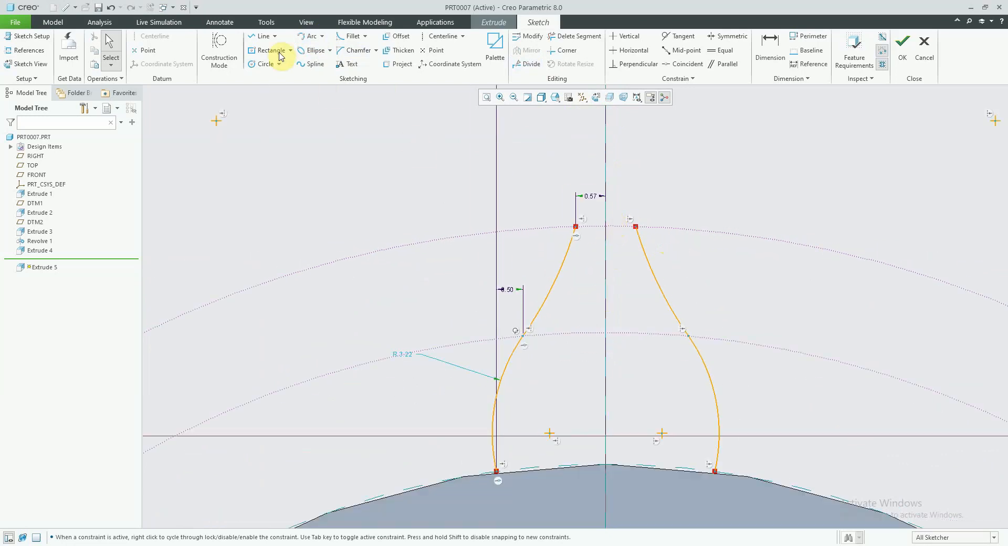
Sketch two circles centred on the shaft axis, one on the largest cylinder's edge and one through the tooth's tip endpoints
click(304, 38)
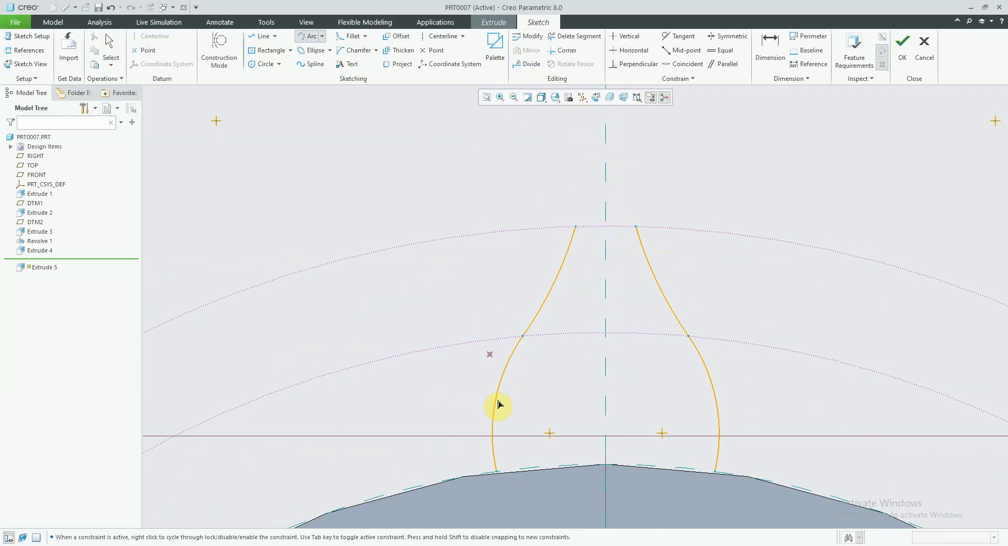
middle_click(507, 468)
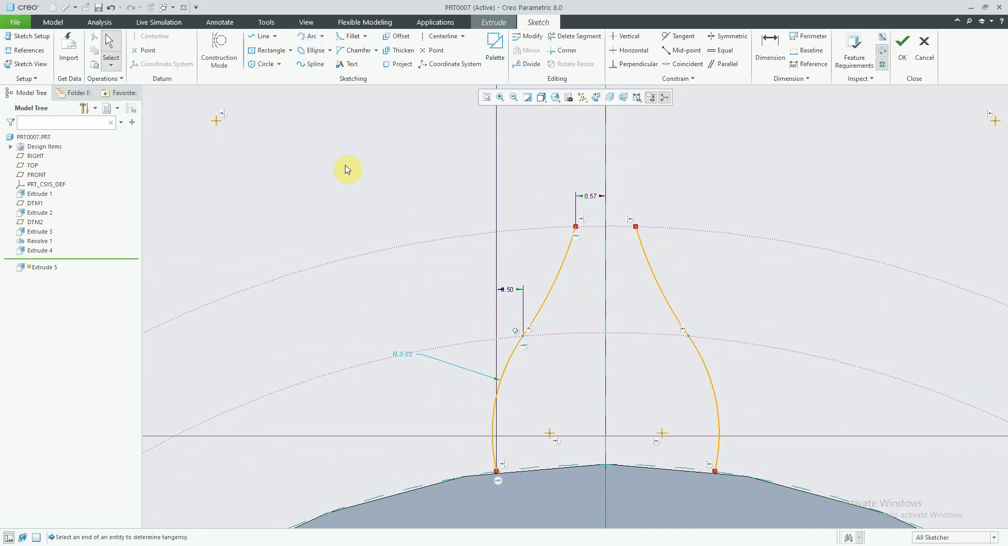
click(264, 65)
scroll(516, 249, up, 2)
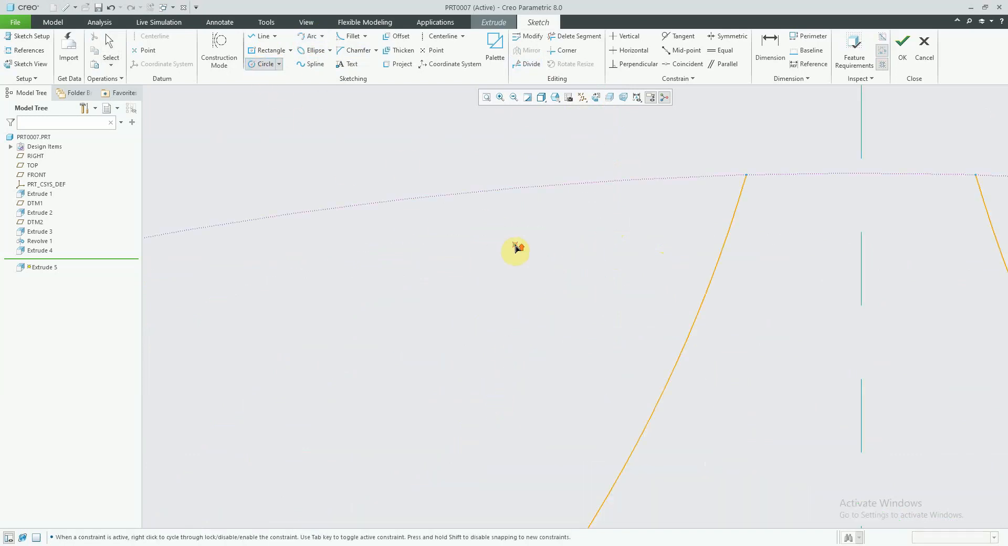
scroll(525, 254, down, 5)
click(544, 471)
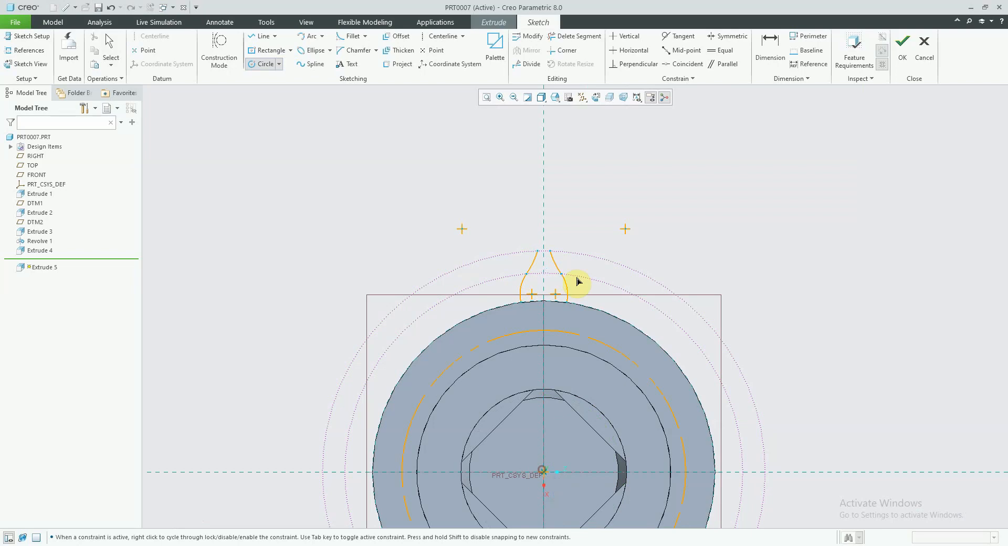
click(553, 305)
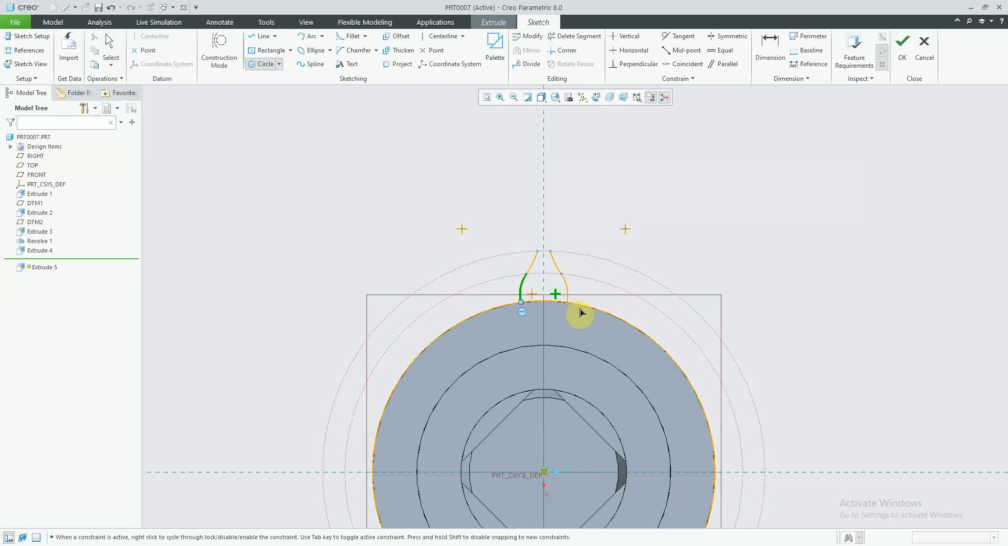
click(544, 473)
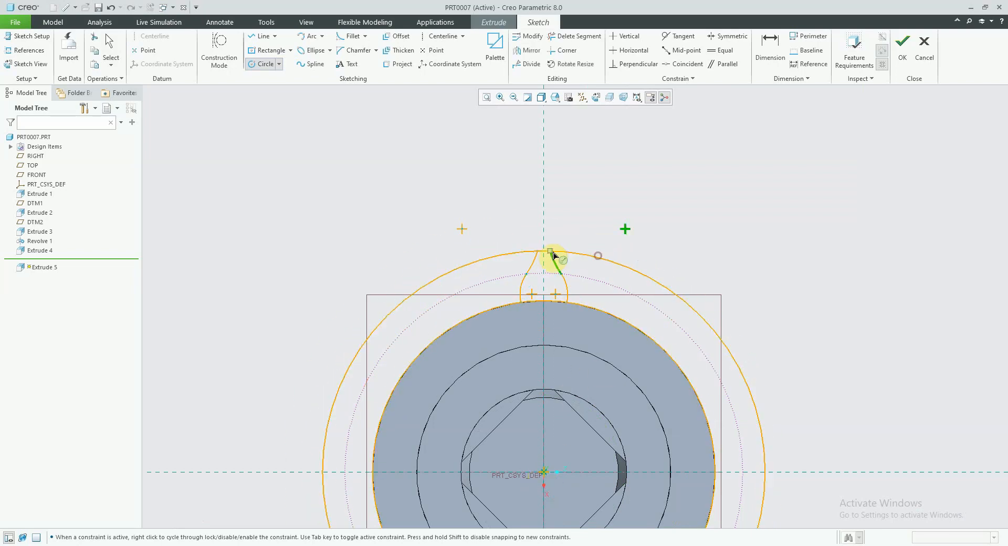
click(597, 254)
middle_click(578, 241)
Trim the upper segments of both circles outside the tooth flanks, keeping the arcs that close the tooth's tip and root
click(572, 35)
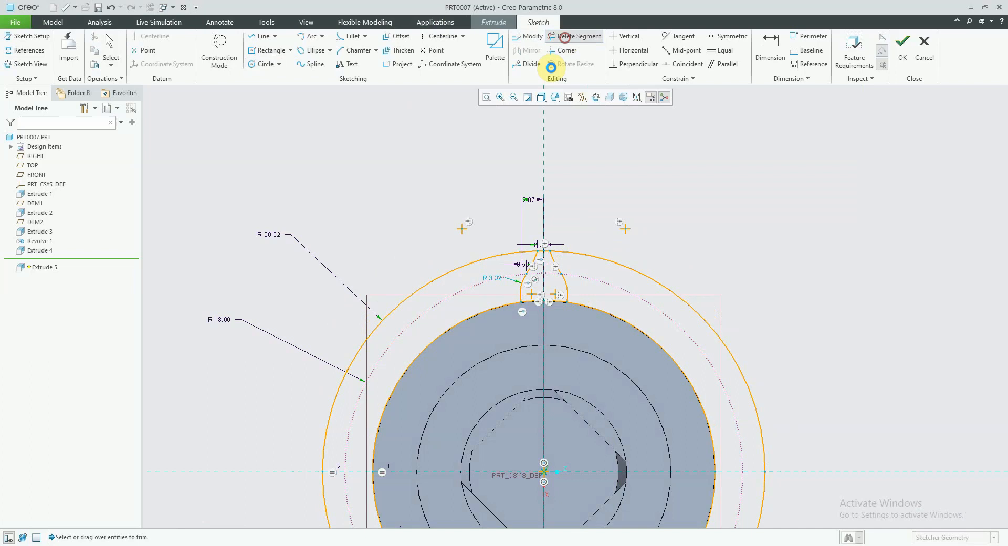
click(502, 256)
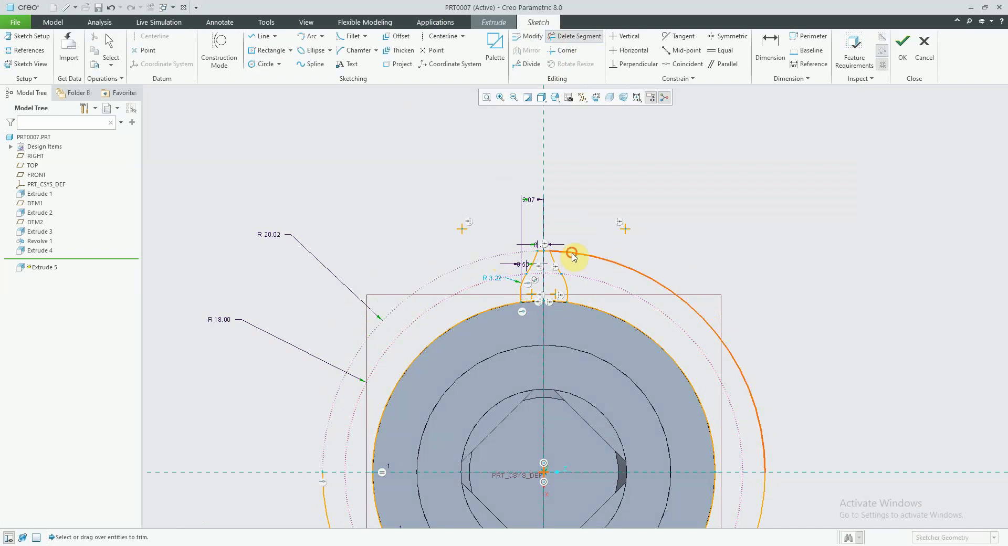
click(574, 254)
click(580, 308)
click(504, 308)
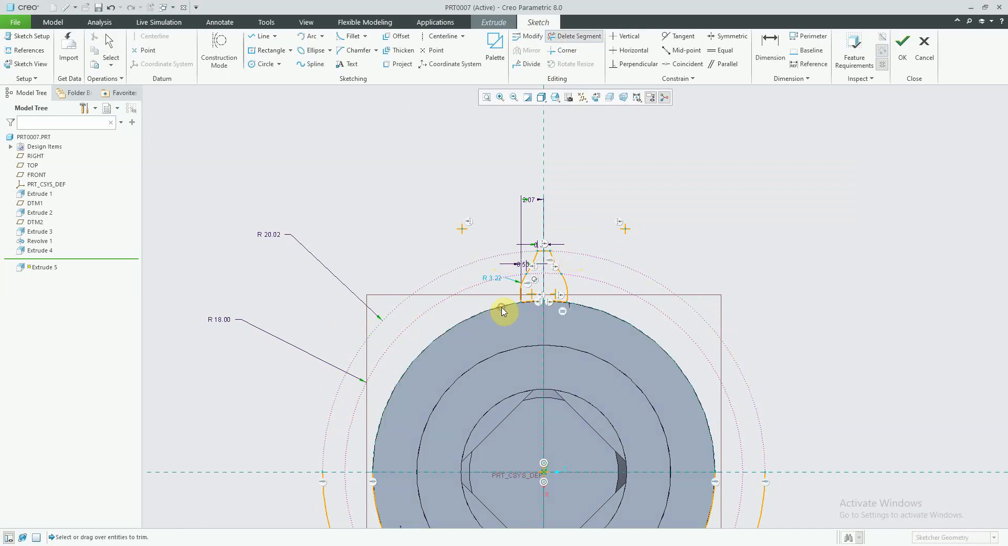
Delete the remaining lower halves of both circles and finish the closed tooth sketch
scroll(503, 310, down, 3)
scroll(501, 312, up, 1)
middle_click(464, 391)
click(456, 410)
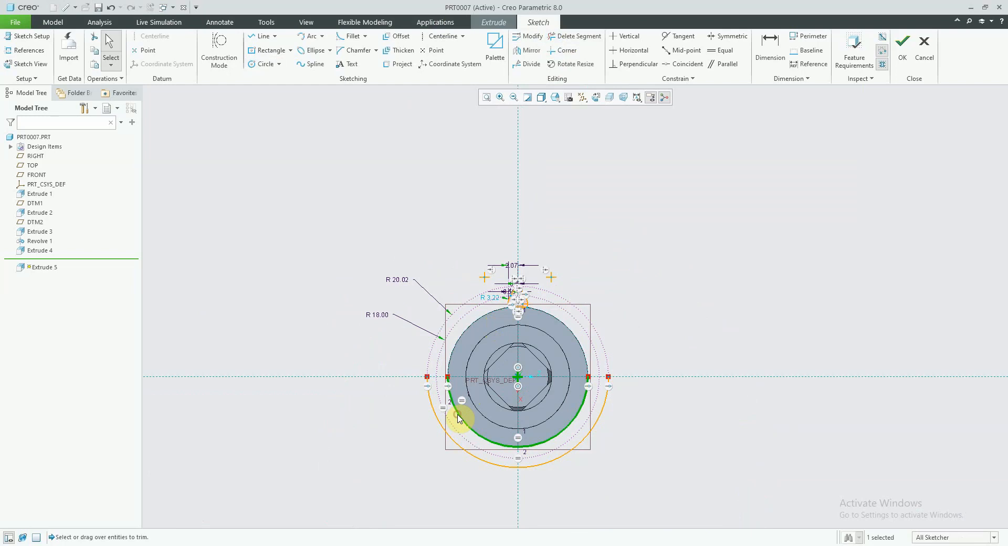
key(Delete)
click(440, 416)
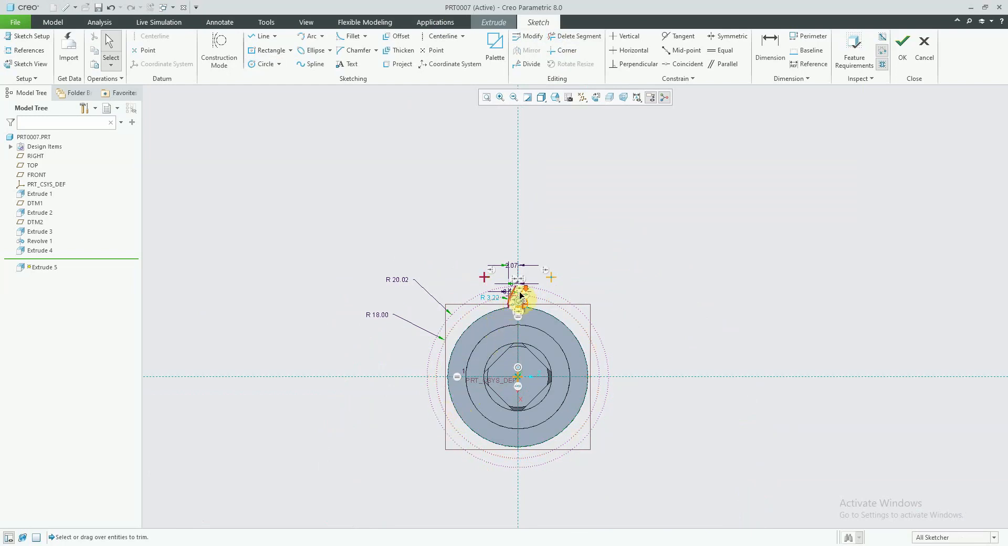
scroll(517, 292, down, 5)
scroll(536, 284, down, 3)
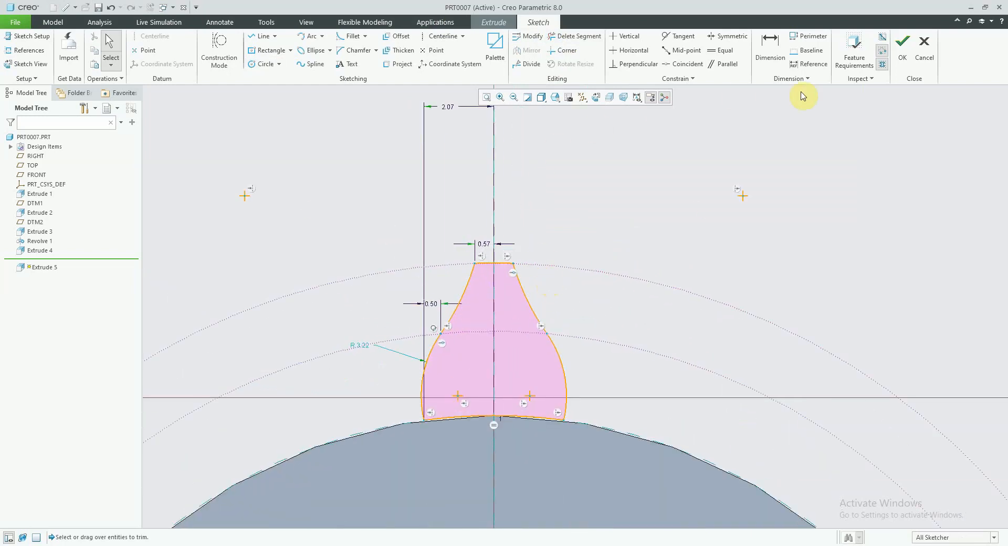
click(902, 47)
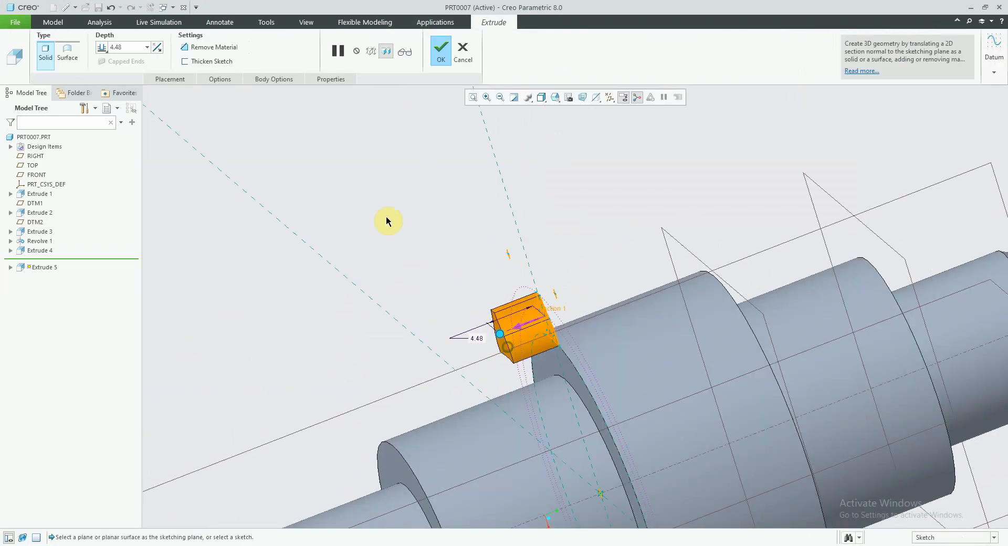
Extrude the tooth profile as a solid up to the far end face of the largest cylinder, using To Reference depth
click(104, 50)
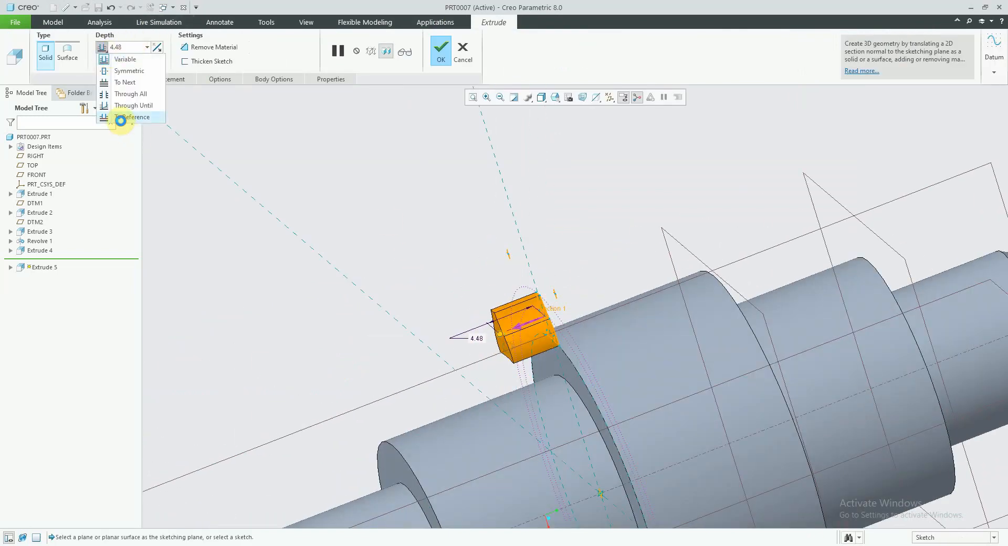
click(126, 118)
click(647, 328)
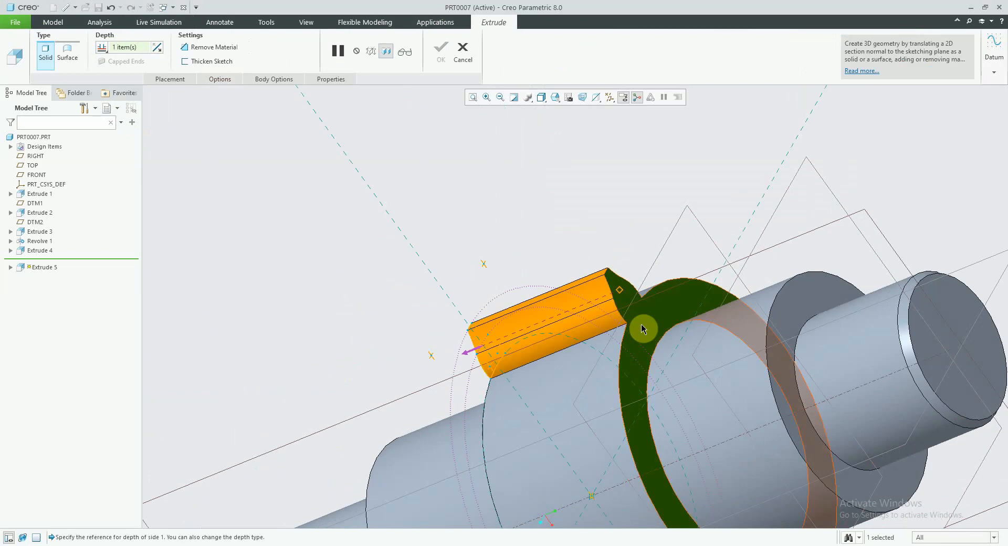
mouse_move(576, 340)
middle_down()
mouse_move(608, 334)
mouse_move(570, 330)
middle_up()
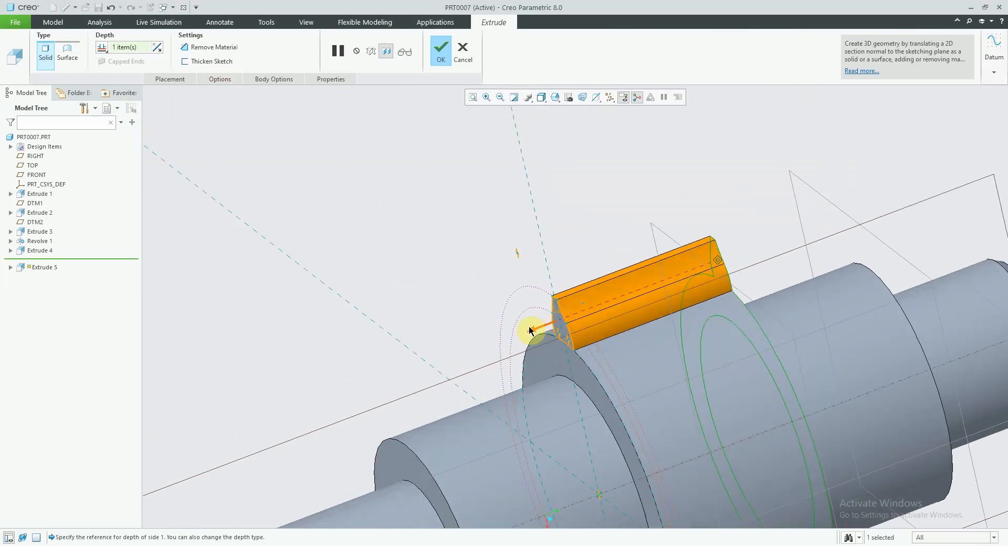
click(441, 51)
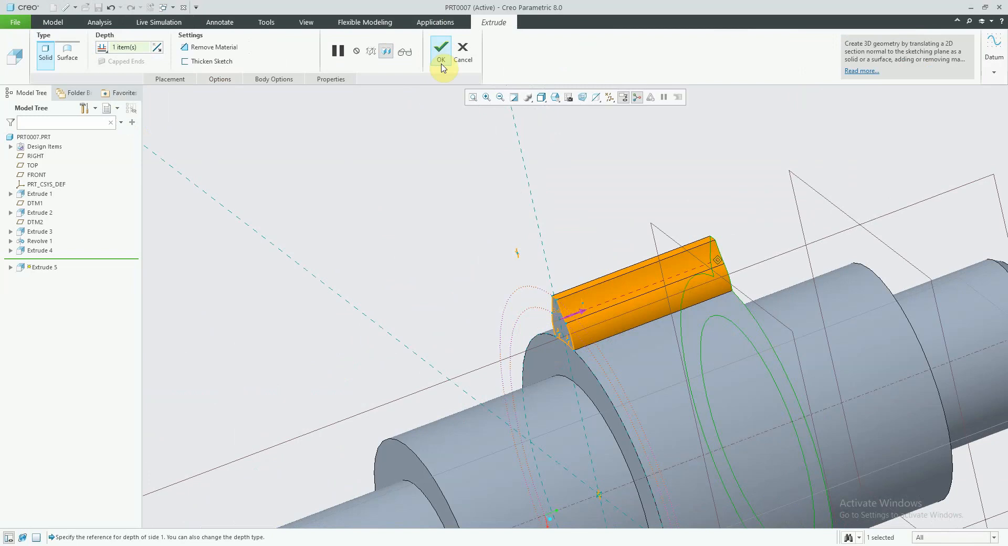
Pattern the extruded tooth about the shaft's central axis with 18 members over an angular extent of 360°
scroll(557, 299, down, 3)
middle_drag(608, 340, 675, 325)
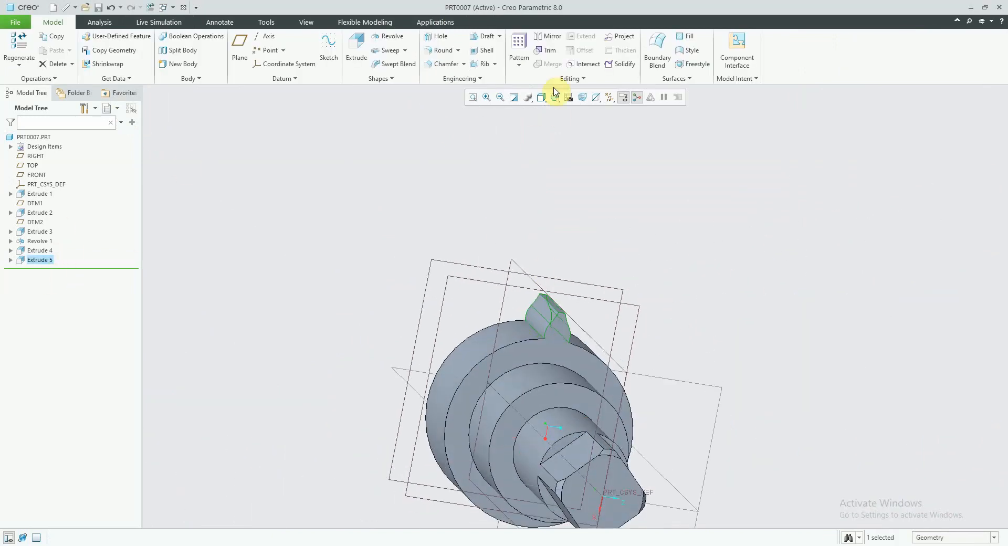
click(519, 52)
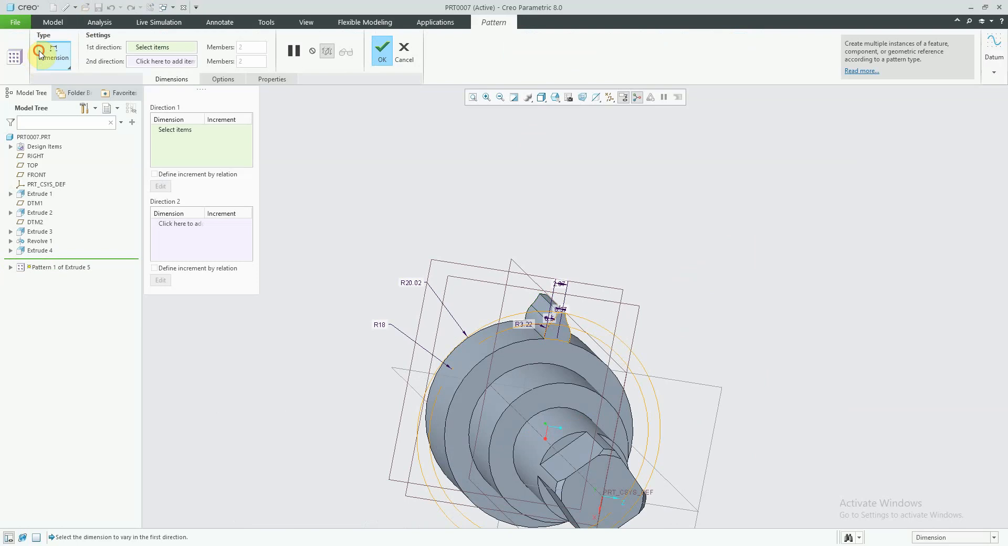
click(40, 54)
click(52, 105)
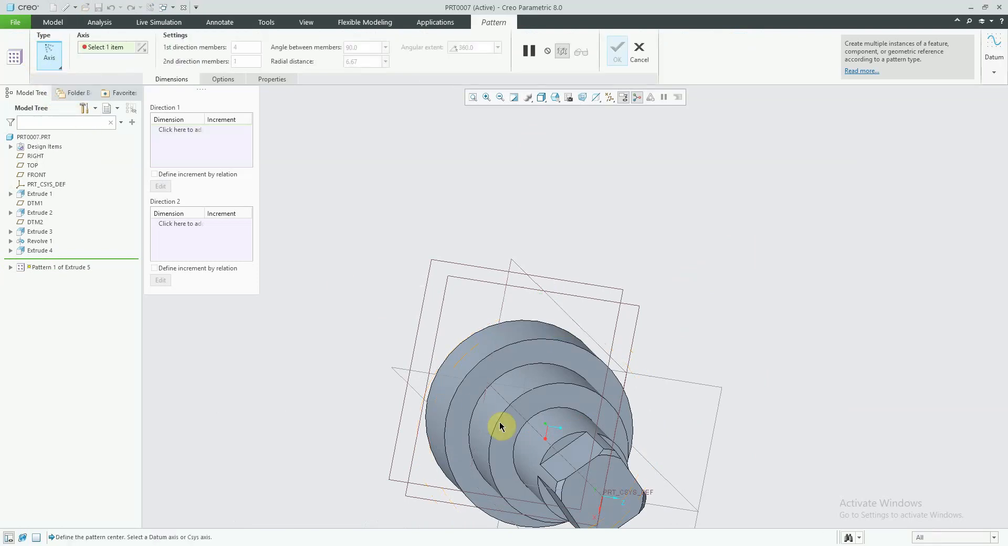
click(534, 431)
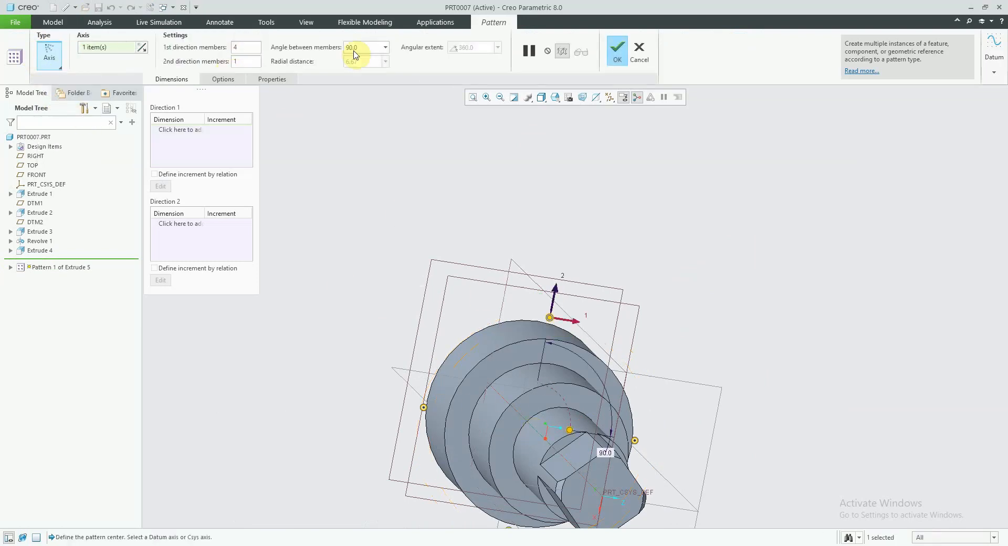
click(422, 47)
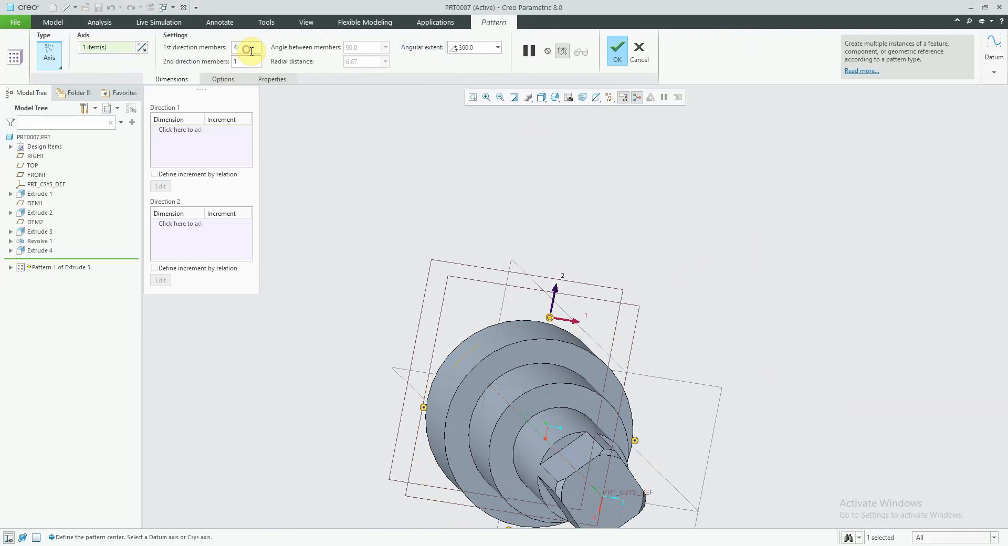
text(18)
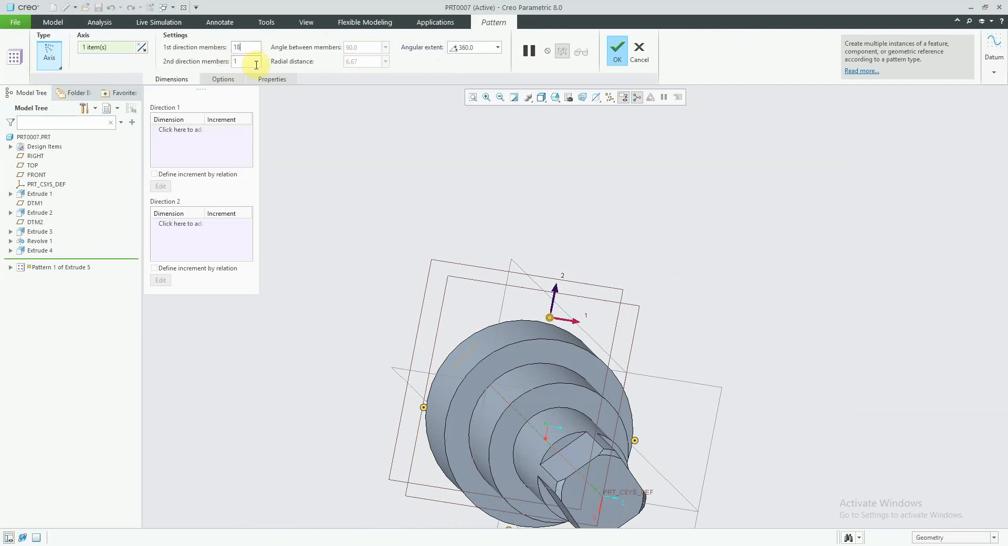
key(Return)
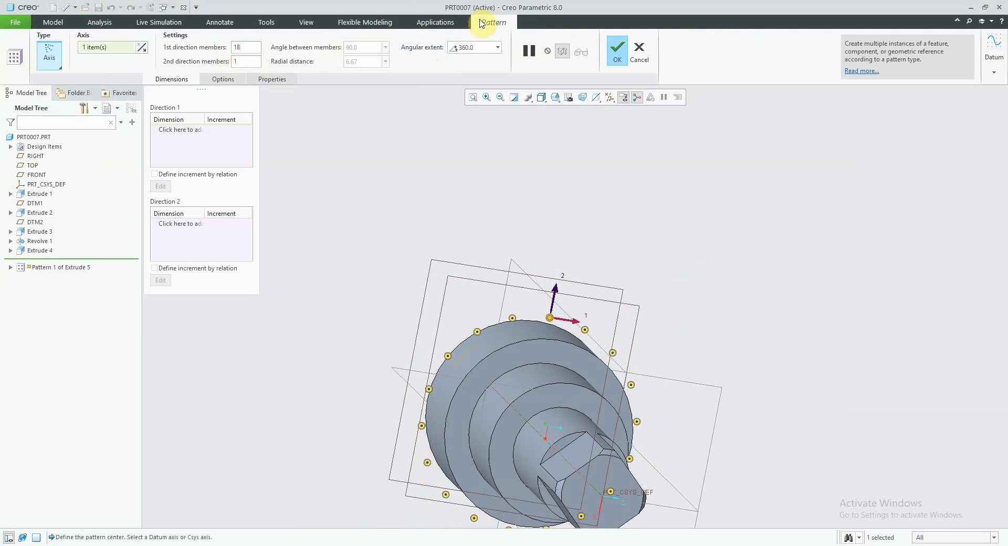
click(619, 58)
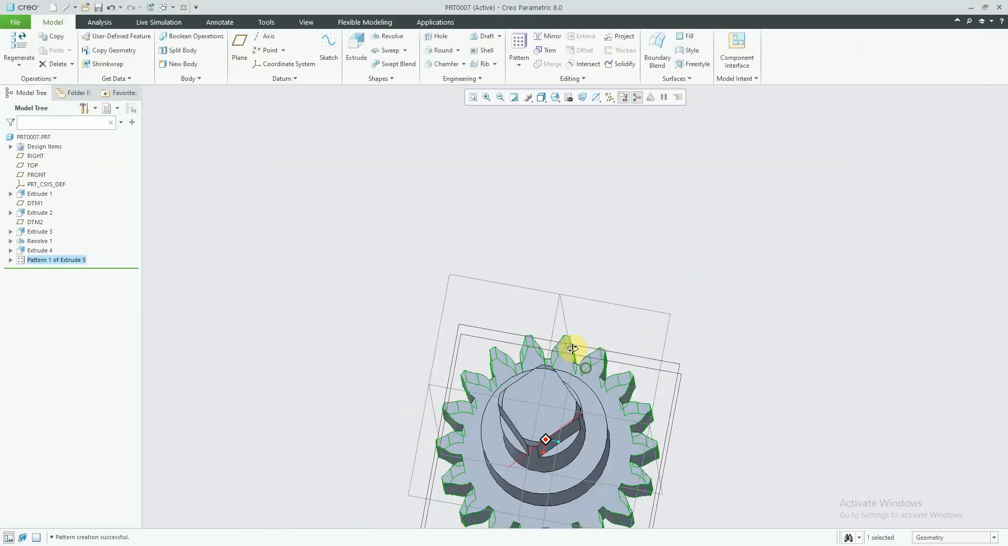
Round the edge where the shoulder on the squared end's side meets the gear face, with a radius of 3
middle_drag(572, 348, 434, 264)
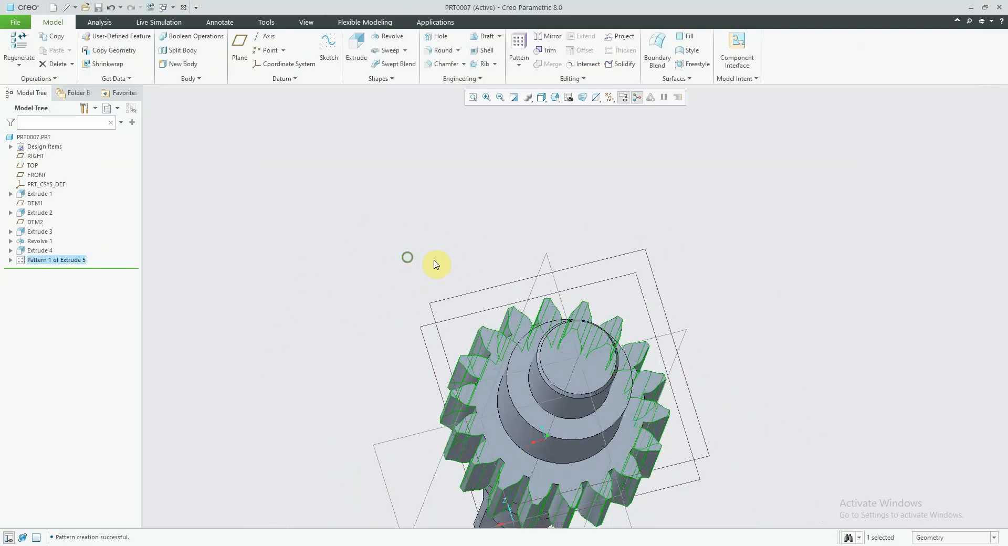
middle_drag(509, 320, 646, 318)
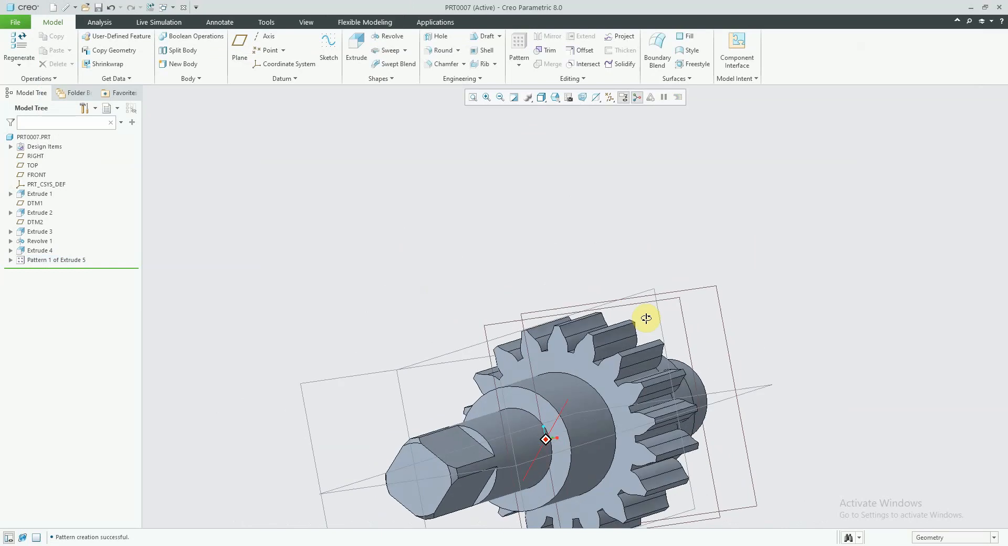
click(440, 51)
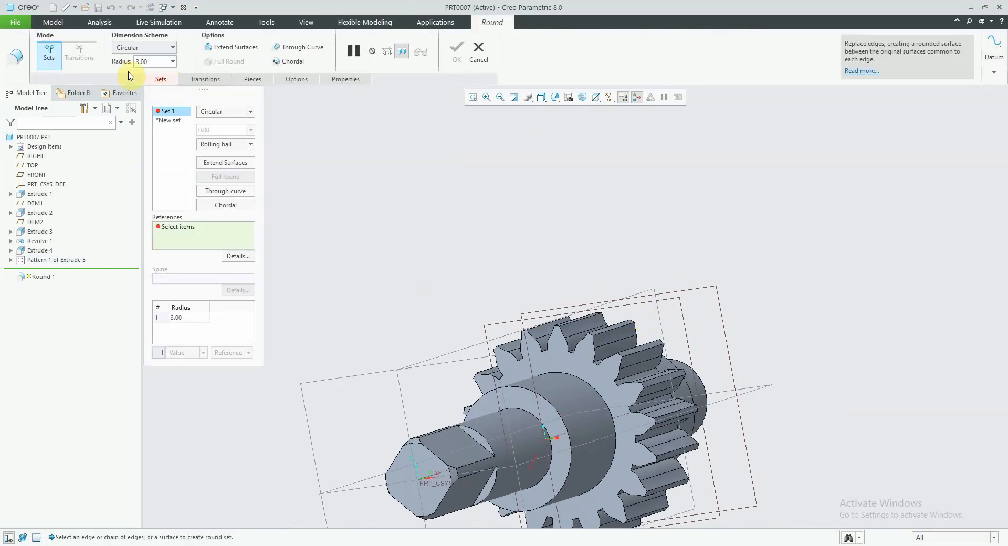
text(5)
key(Return)
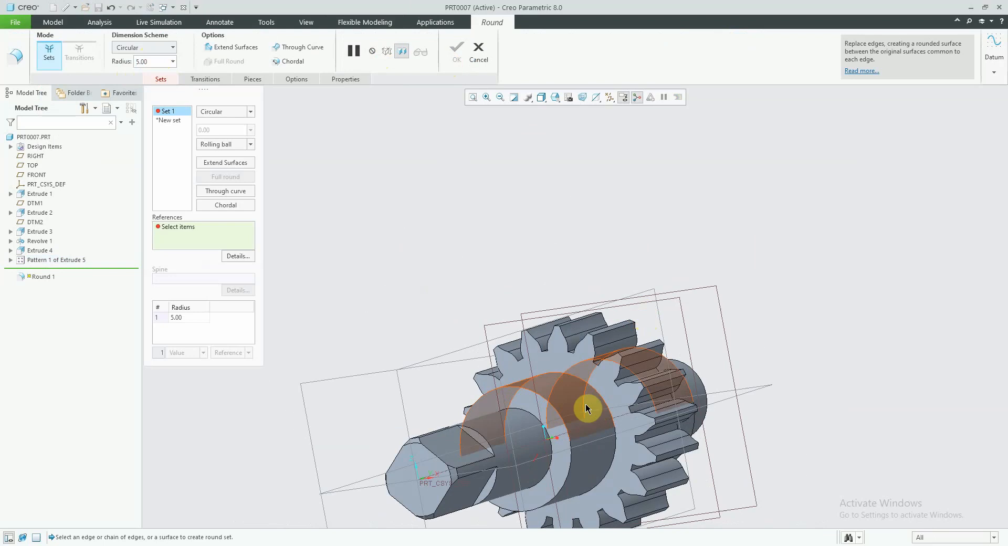
click(596, 390)
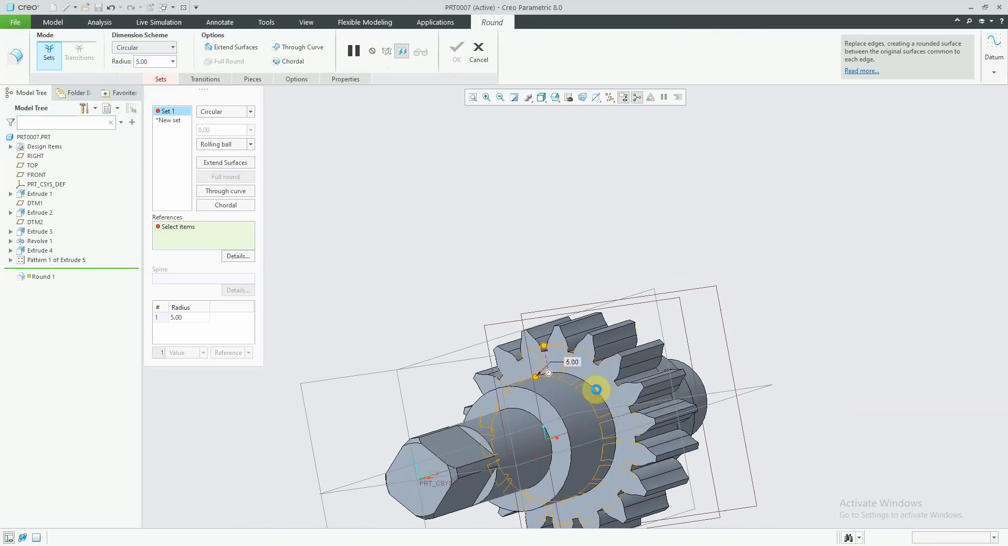
double_click(153, 62)
text(3)
key(Return)
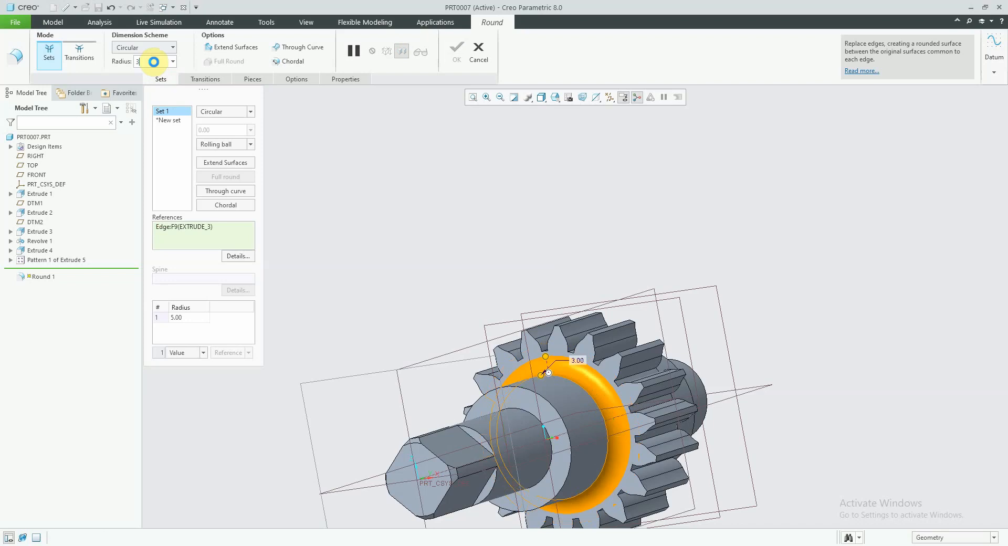
Add a radius 3 round to the matching shoulder edge on the gear's opposite face and complete the Round feature
middle_drag(637, 421, 613, 371)
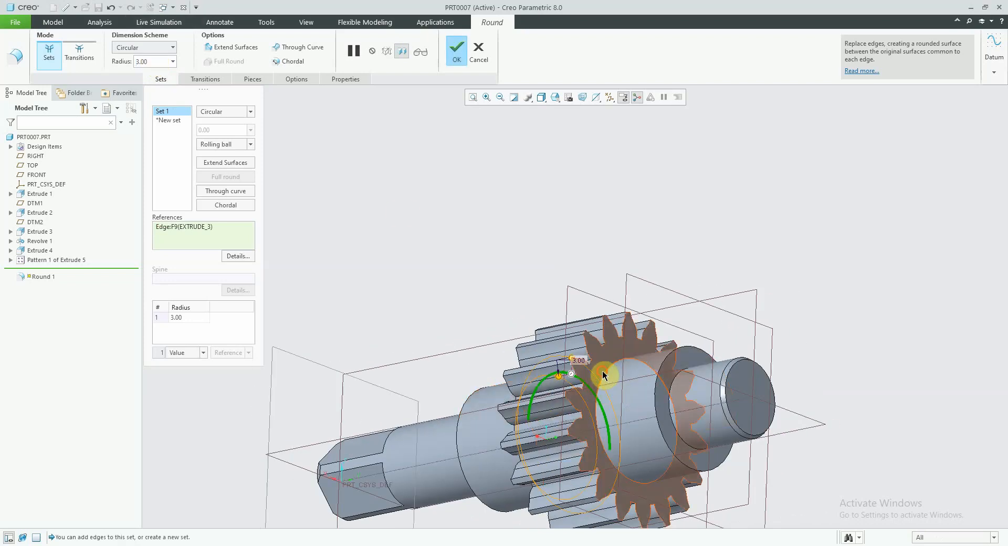
click(604, 371)
ctrl+click(599, 369)
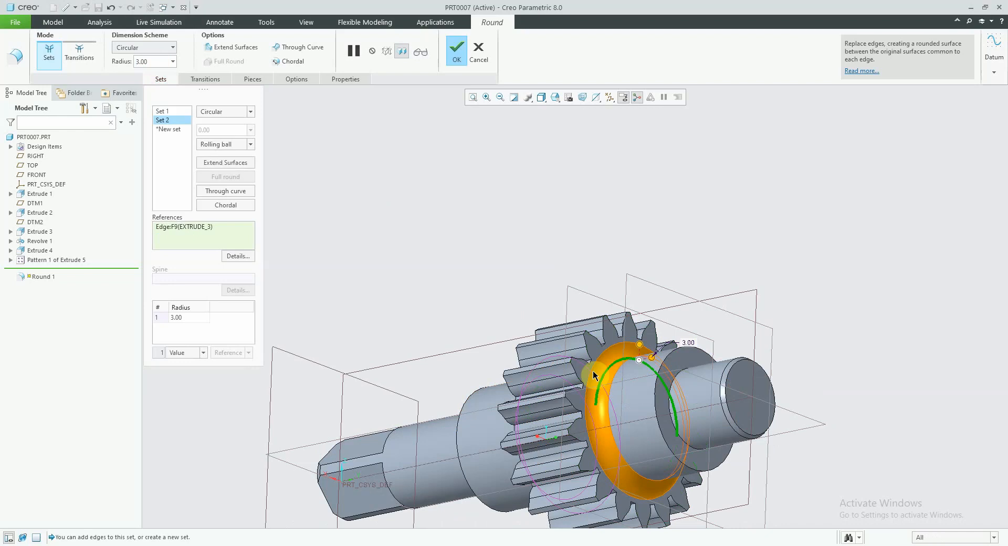
click(457, 50)
middle_drag(582, 268, 596, 156)
click(557, 224)
scroll(587, 318, up, 3)
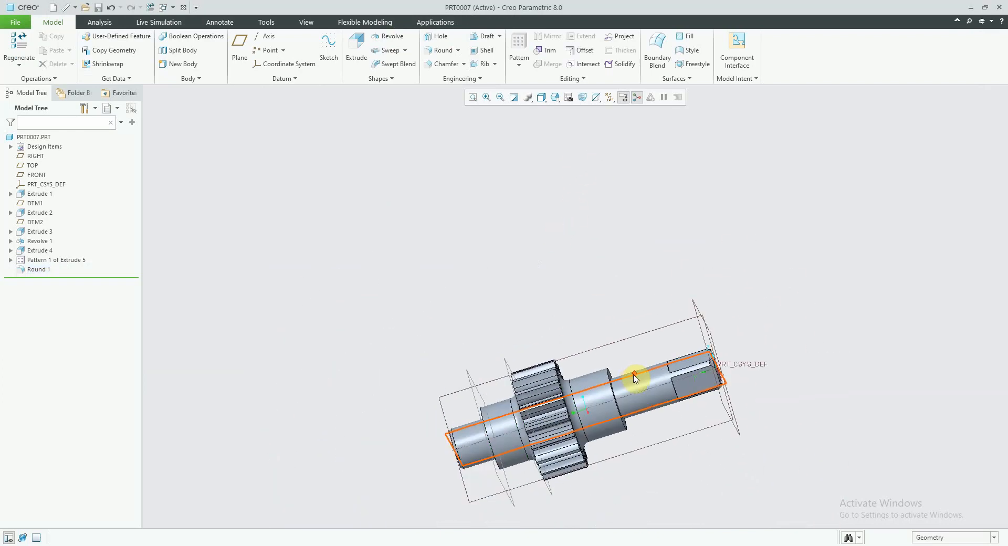
middle_drag(637, 382, 635, 352)
scroll(575, 388, down, 4)
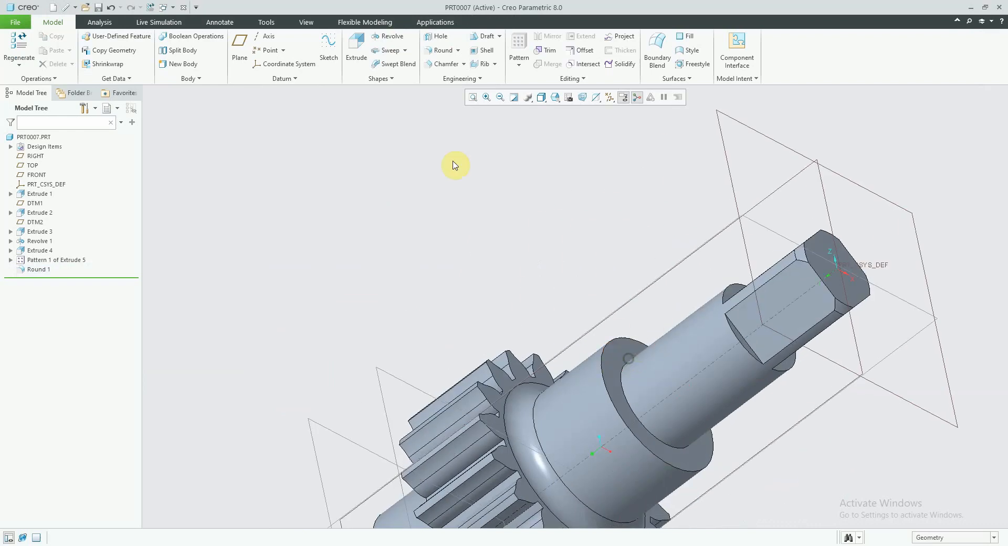
Place a standard straight tapped ISO hole on the squared end's face, coaxial with the shaft's central axis
click(441, 38)
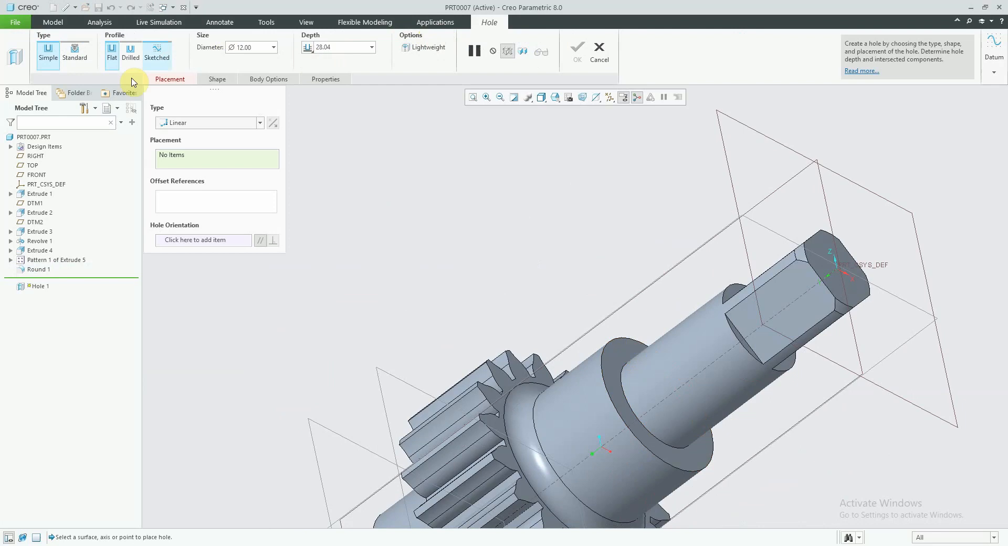
click(75, 59)
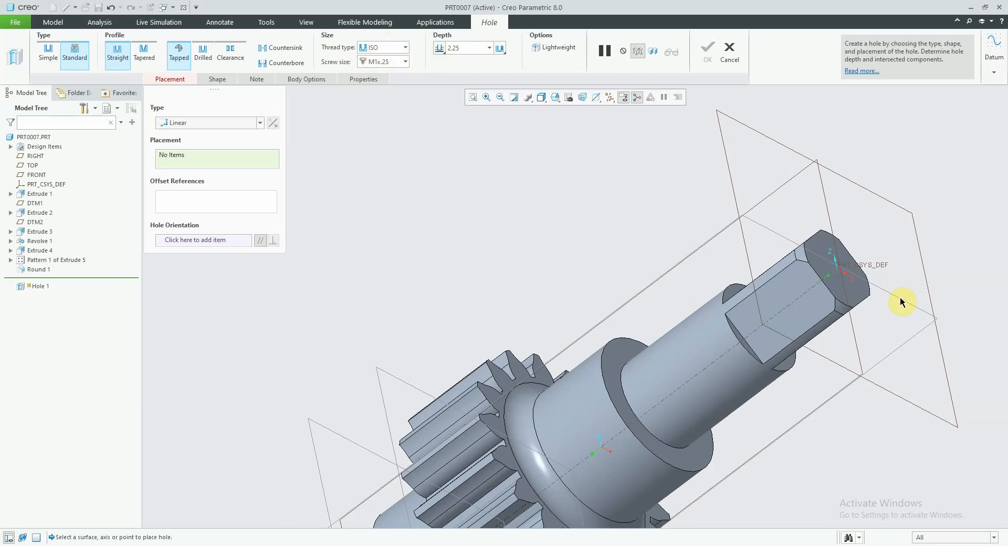
click(836, 286)
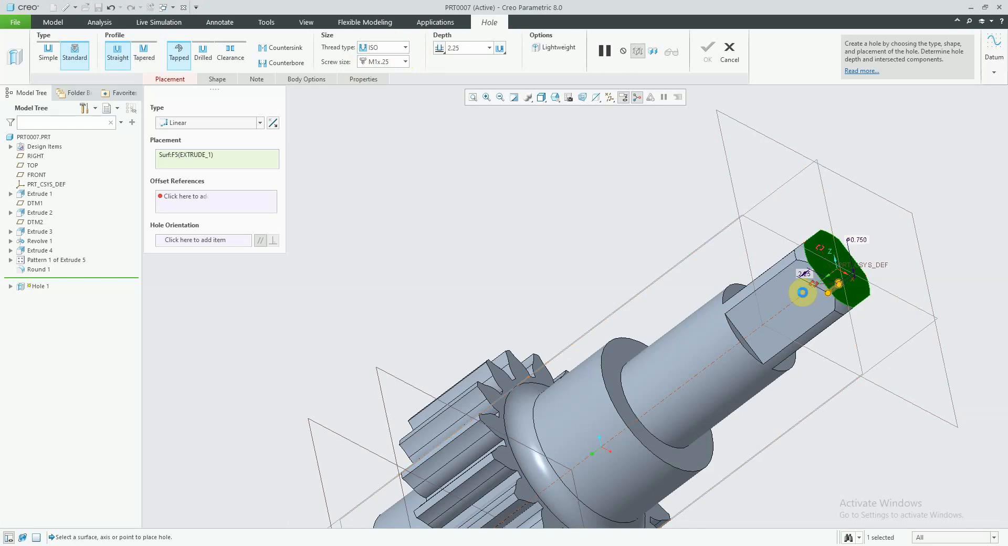
ctrl+click(813, 286)
scroll(828, 281, up, 4)
middle_drag(838, 282, 814, 282)
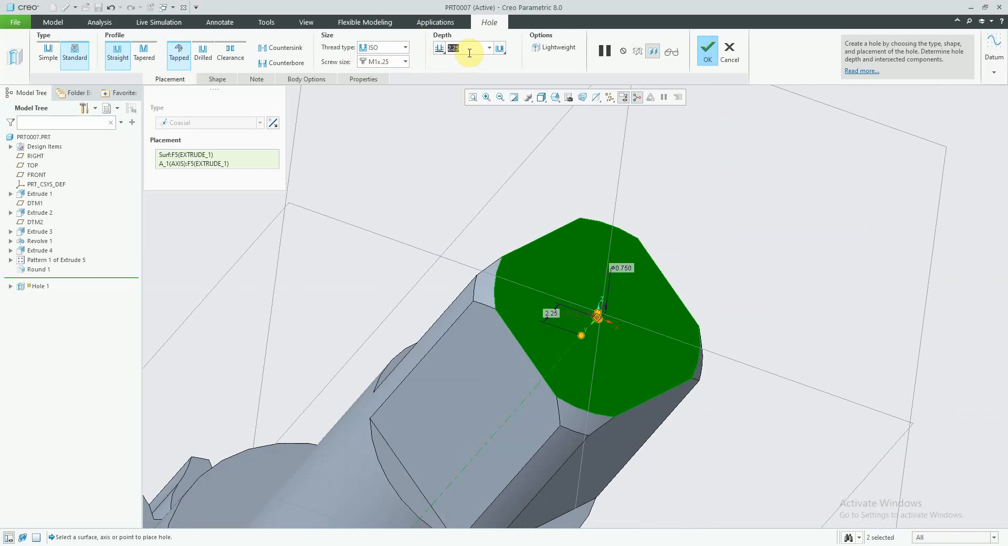
Set the hole's depth to 5, measured to the drill tip instead of the shoulder
text(5)
key(Return)
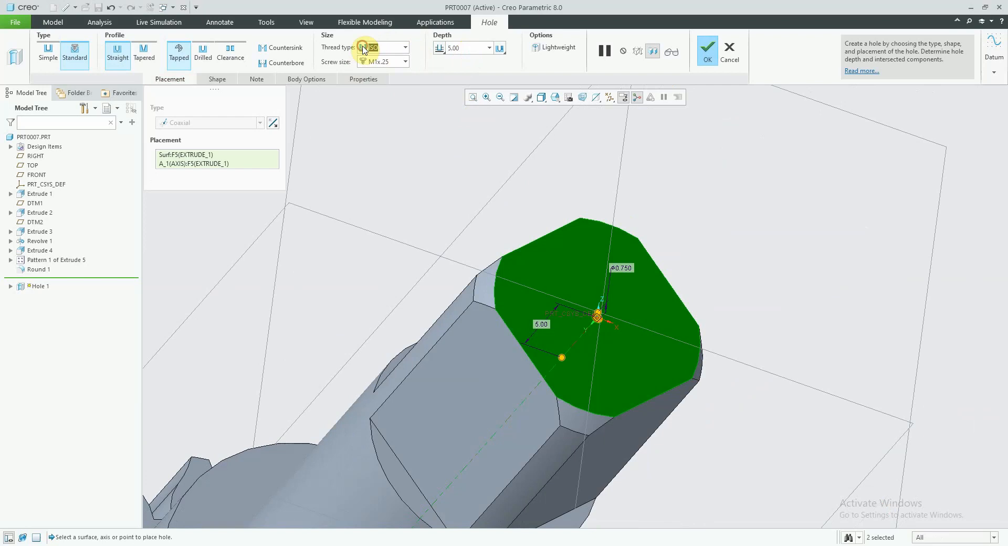
click(499, 48)
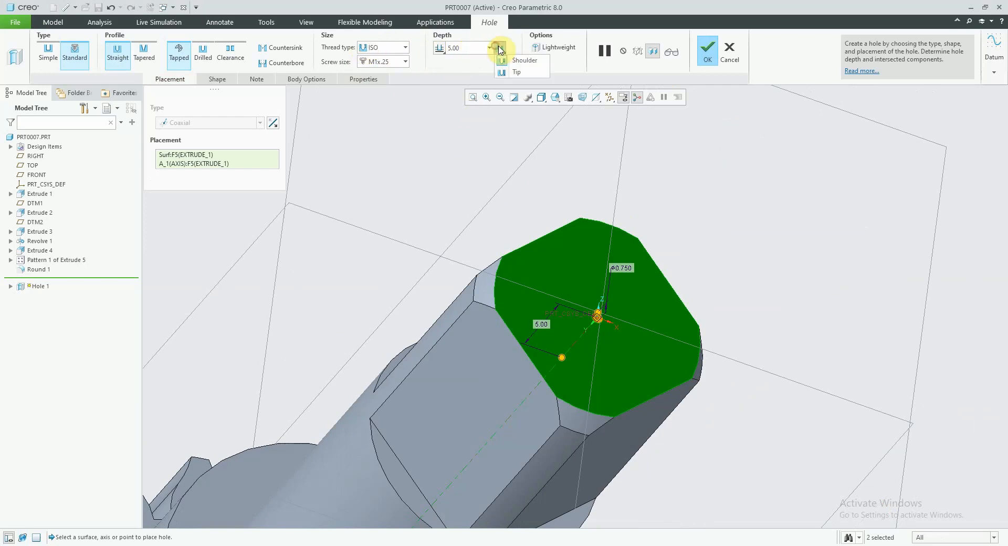
click(522, 72)
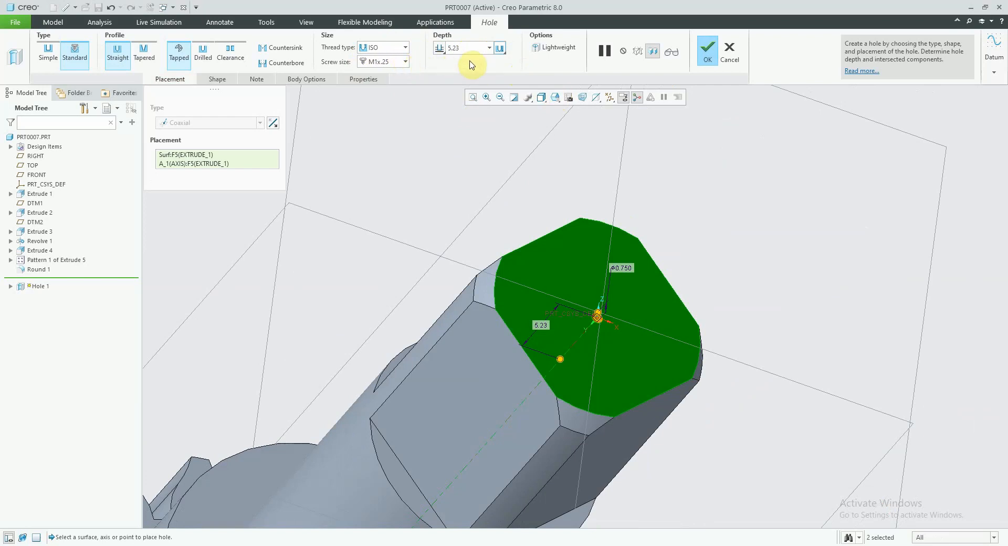
text(5)
key(Return)
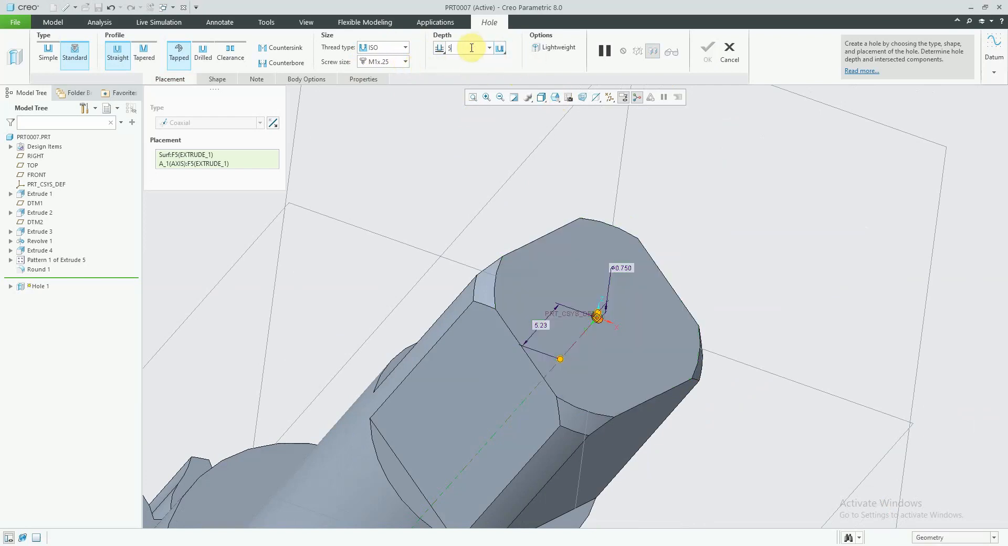
Try the M5x.5 screw size for the tapped hole, settle on M3x.5 and complete the Hole feature
click(405, 61)
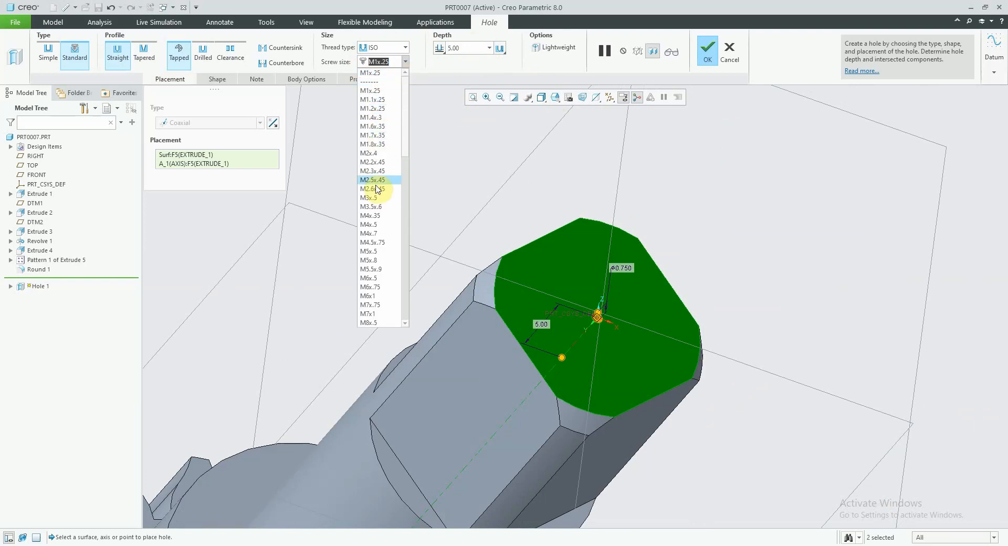
click(371, 252)
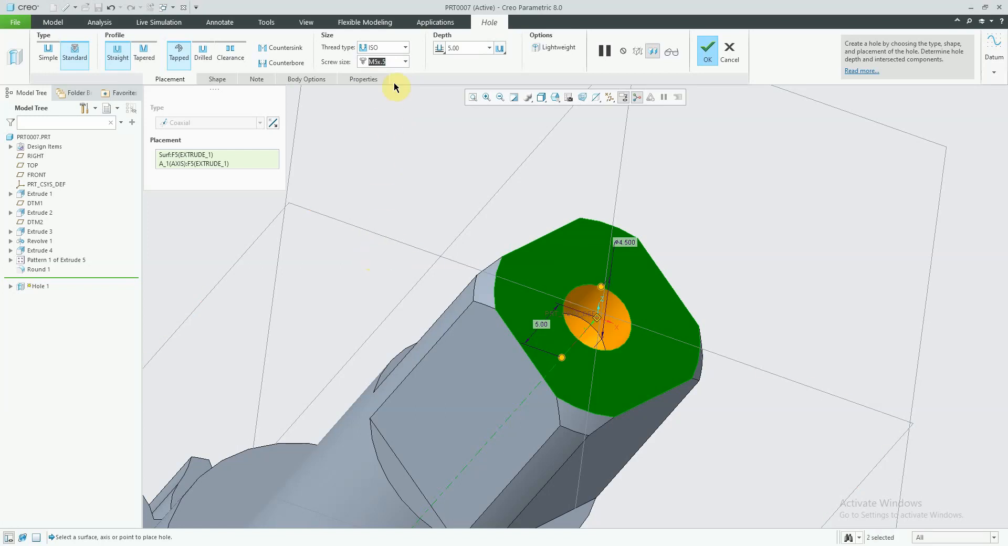
click(404, 64)
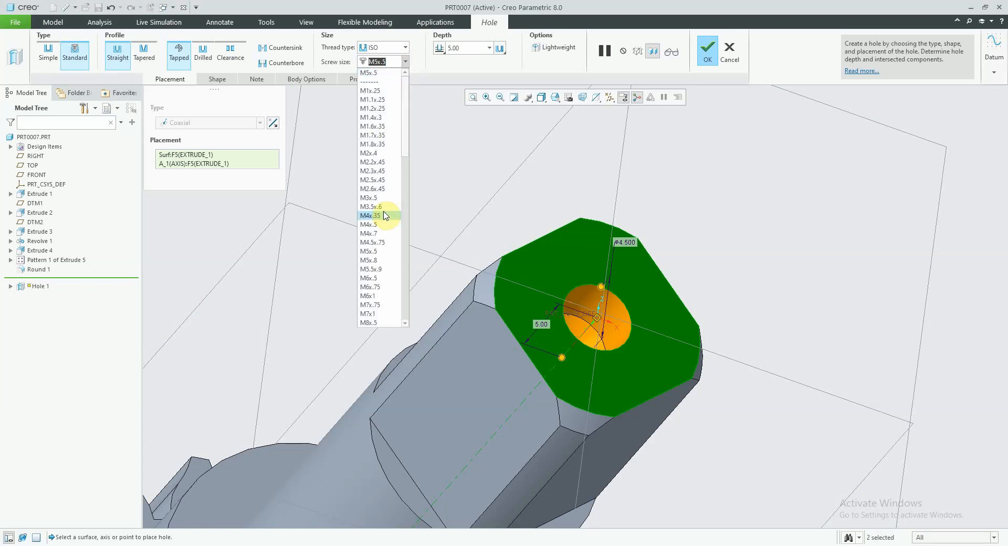
click(373, 199)
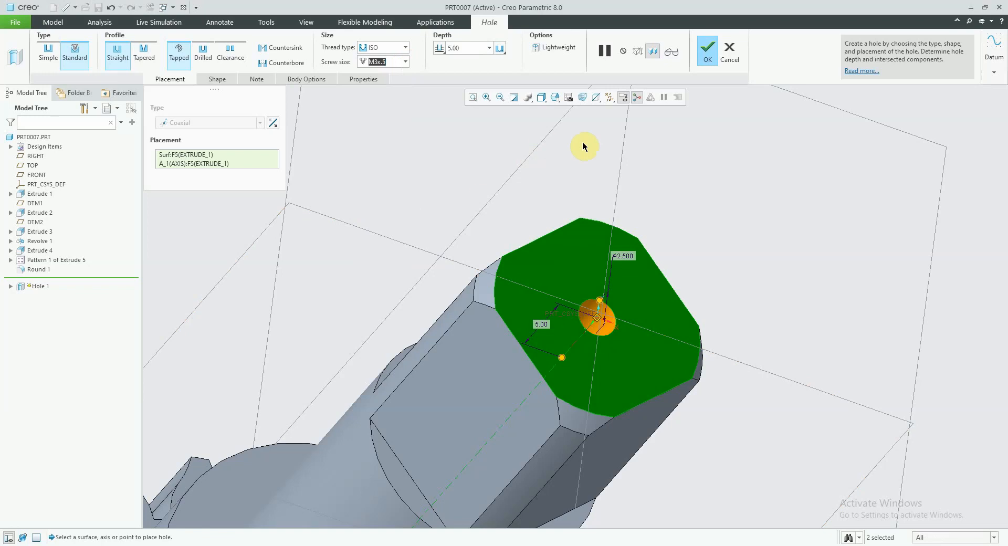
middle_drag(674, 244, 658, 260)
middle_drag(646, 262, 646, 263)
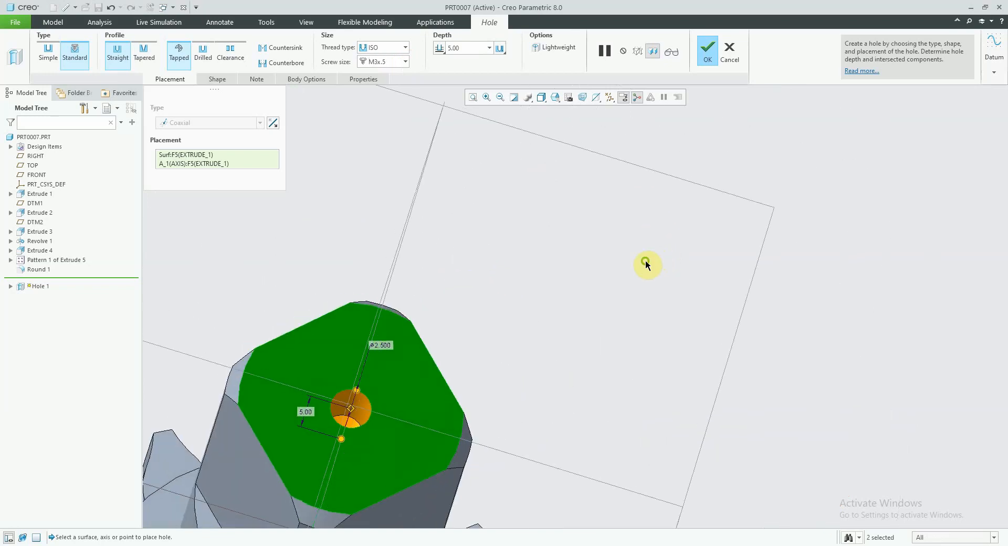
click(704, 57)
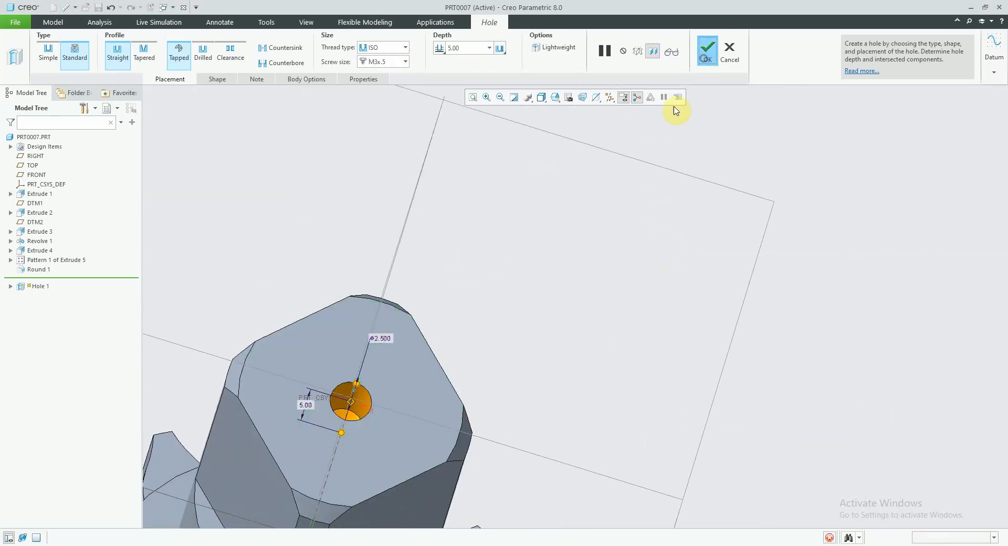
Place a second standard tapped hole on the shaft's opposite round end face, coaxial with the central axis
middle_drag(464, 350, 526, 301)
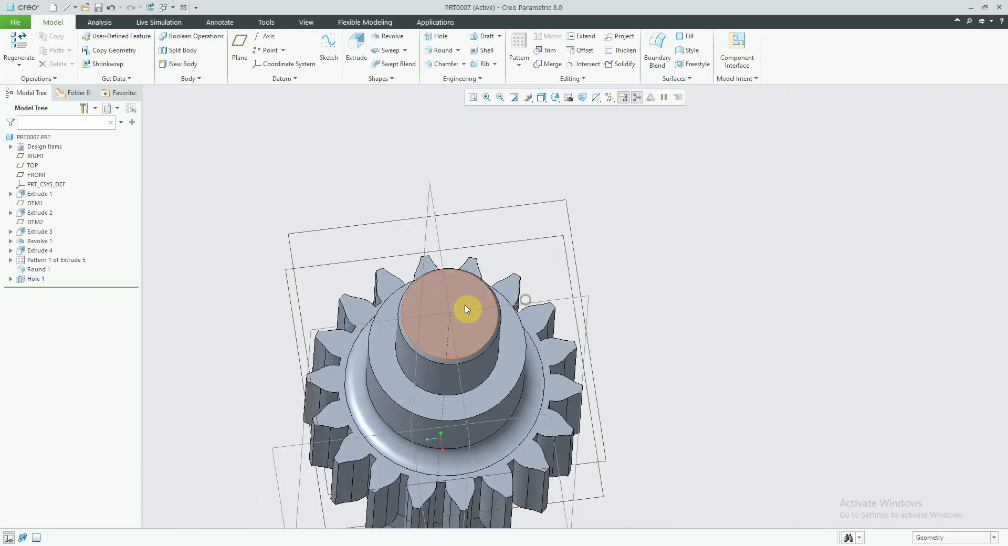
click(437, 37)
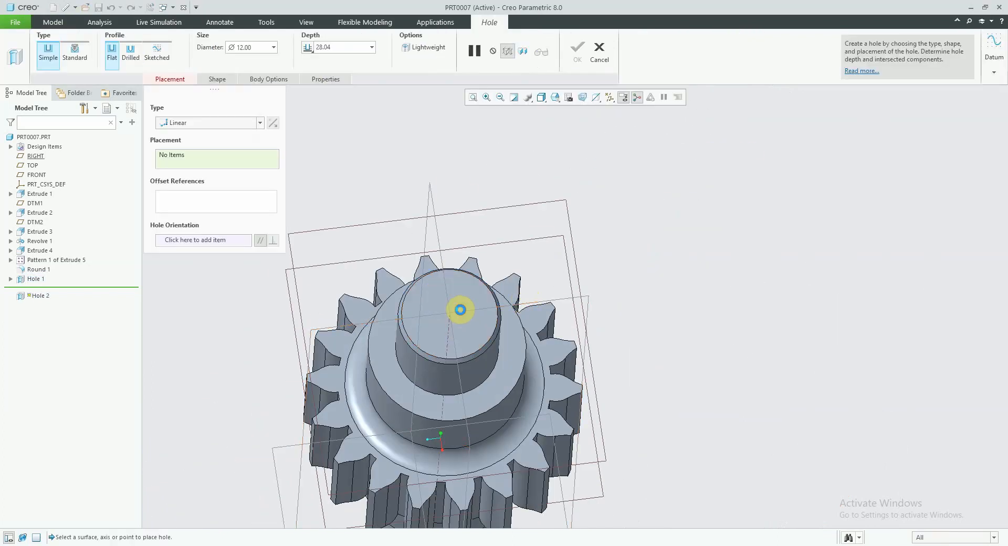
click(457, 308)
drag(457, 308, 468, 344)
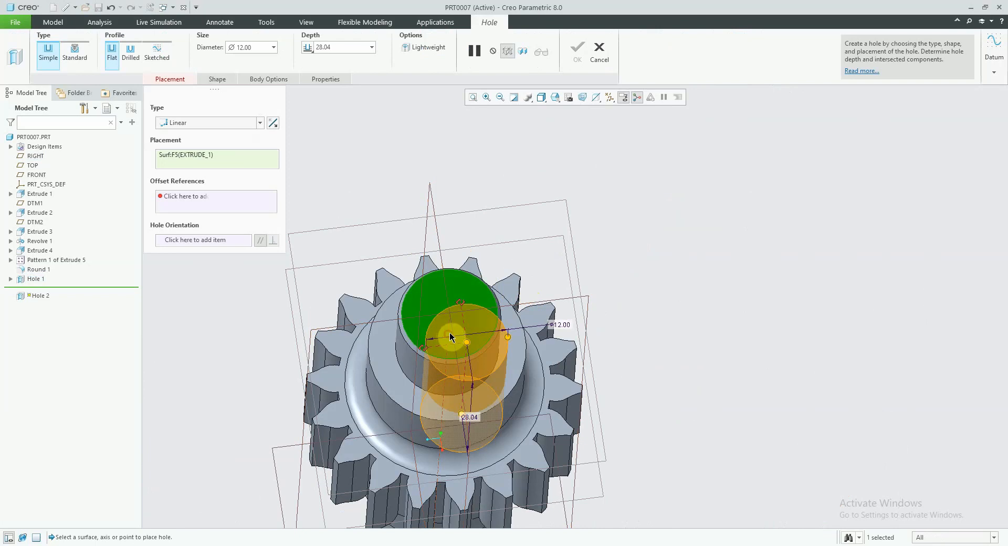
ctrl+click(450, 332)
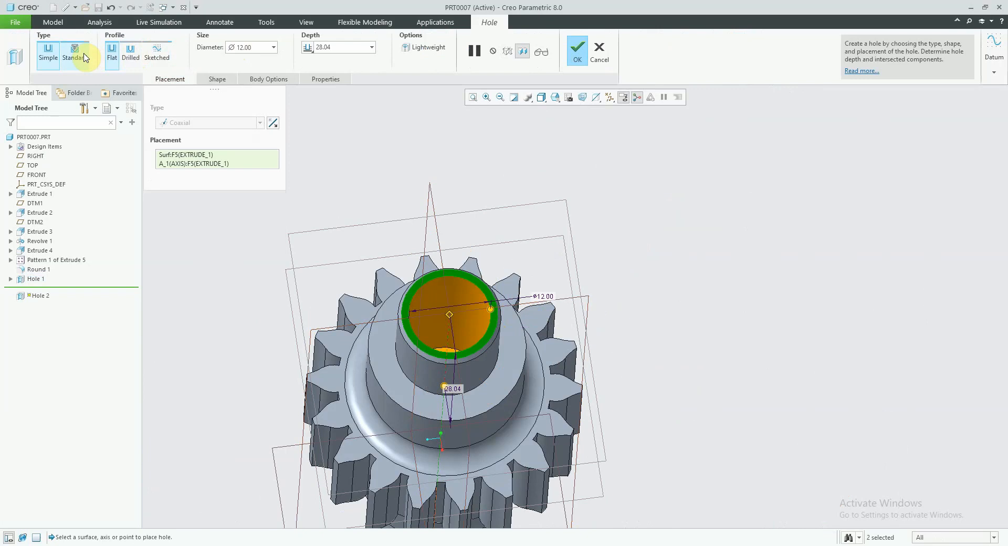
click(131, 54)
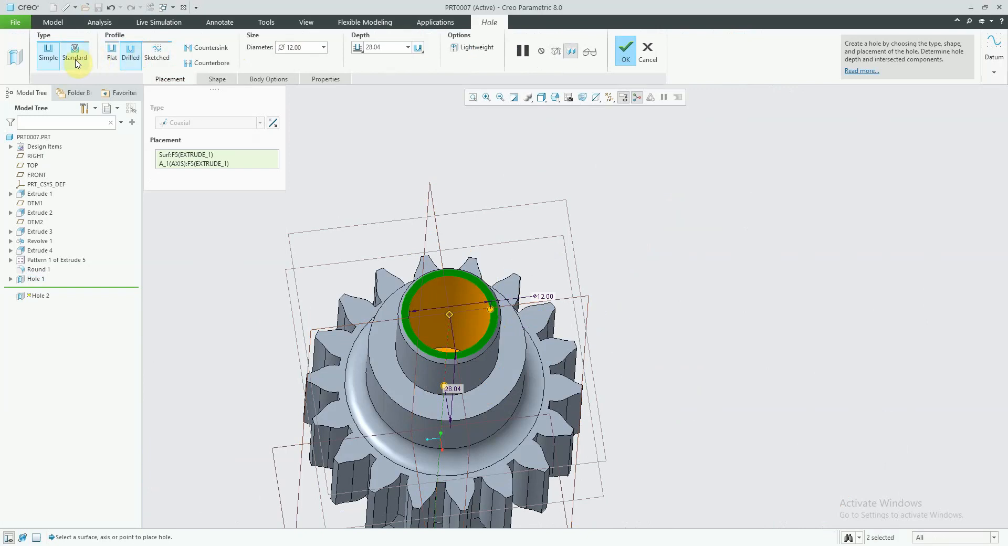
click(75, 55)
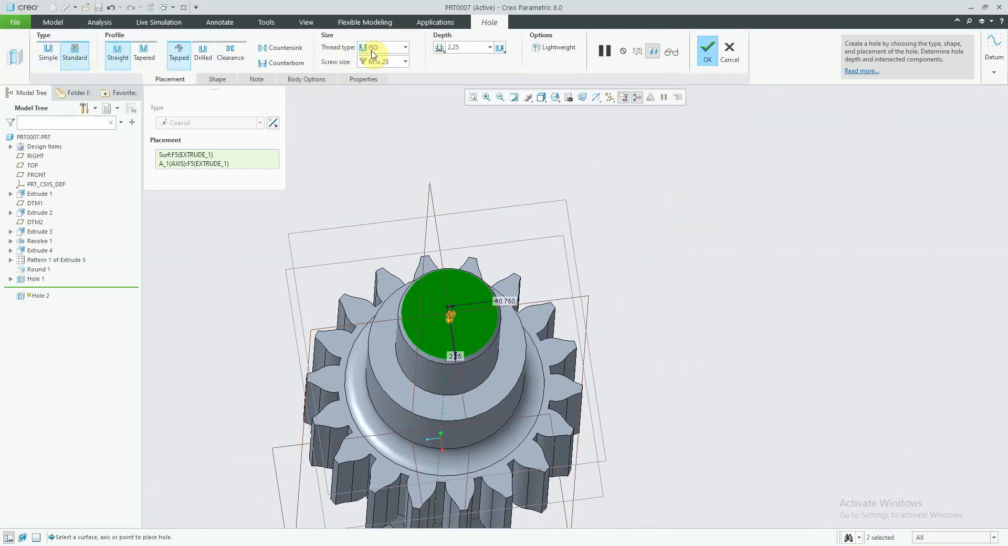
Set the second hole's screw size to M4x.5 and its depth to 5, measured to the drill tip
click(405, 62)
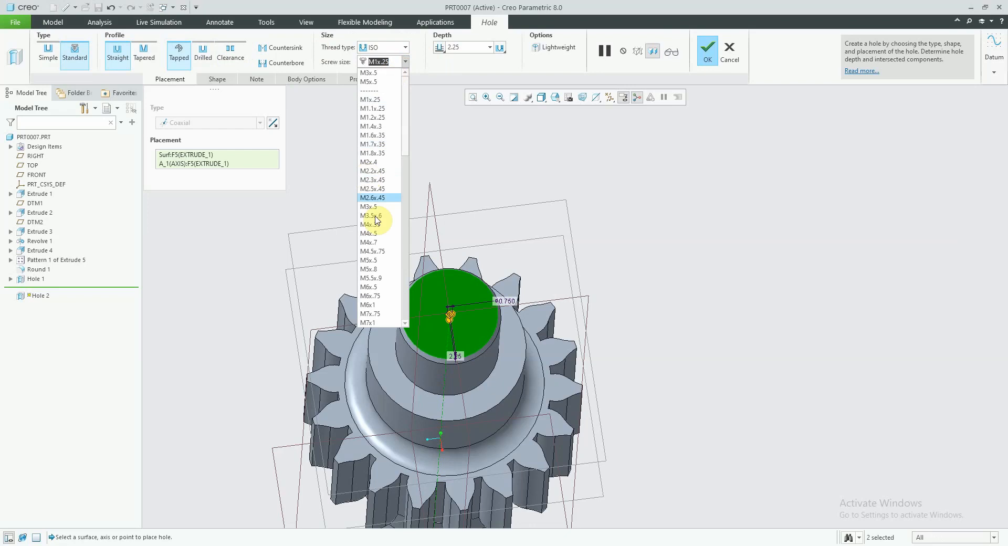
click(382, 234)
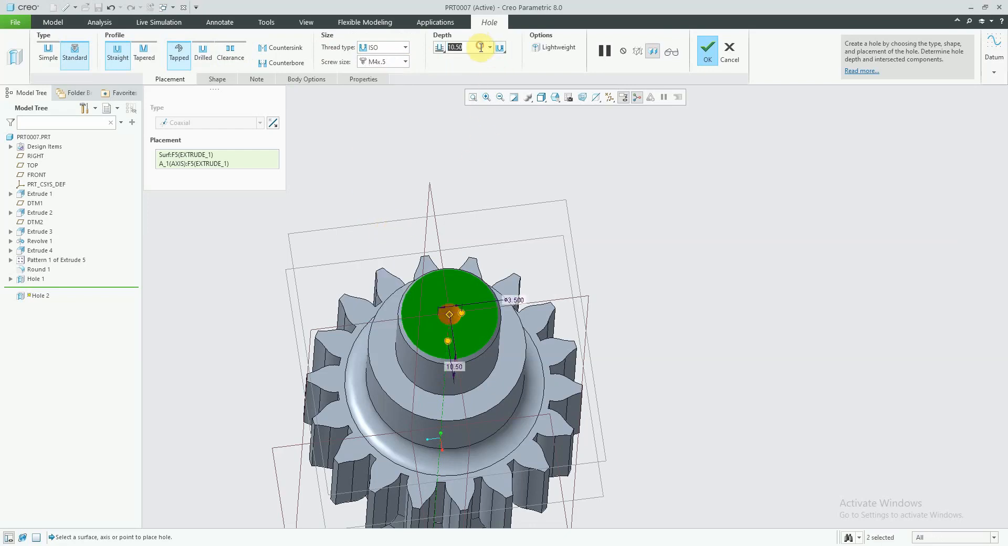
click(502, 51)
click(474, 48)
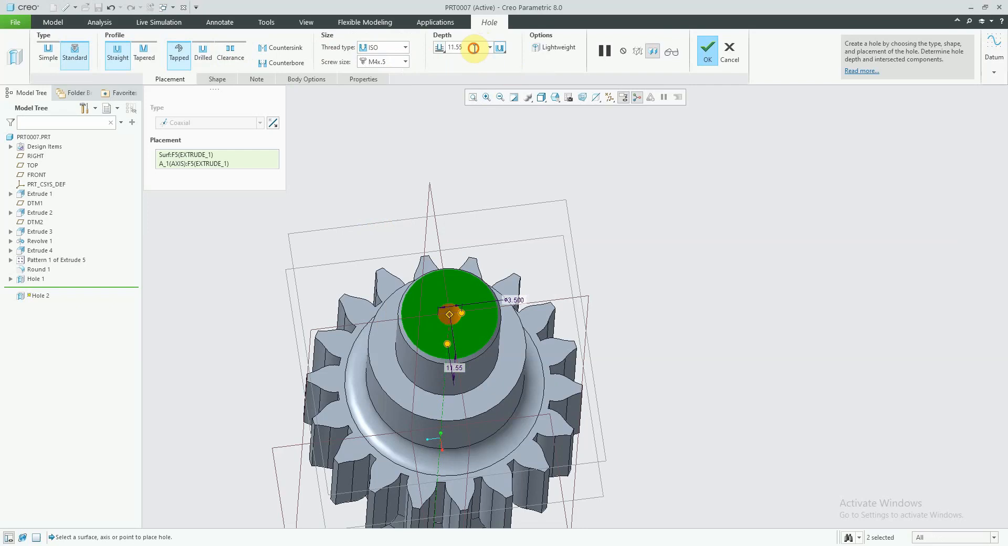
text(5)
key(Return)
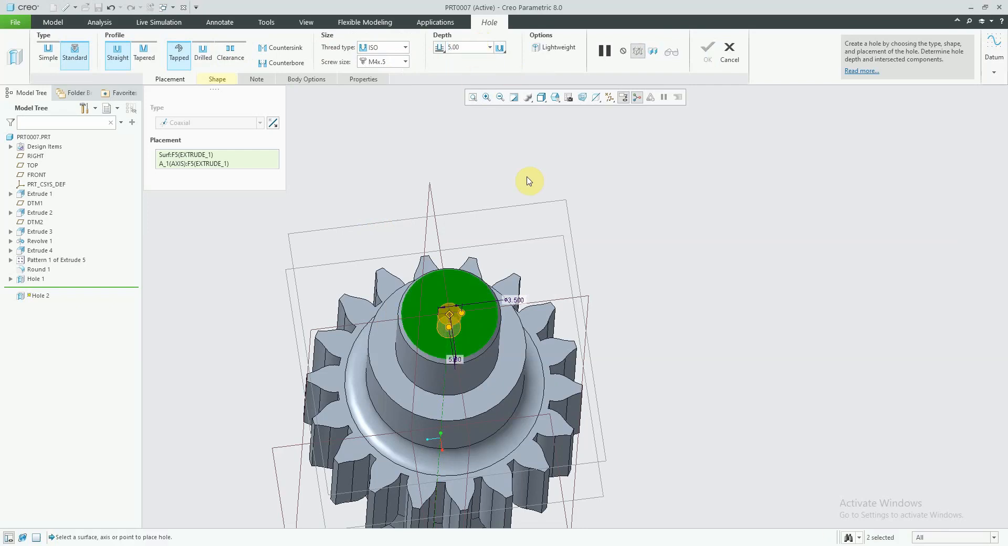
Inspect the second hole's preview, open its shape settings and change the screw size to M3x.5
scroll(458, 330, up, 8)
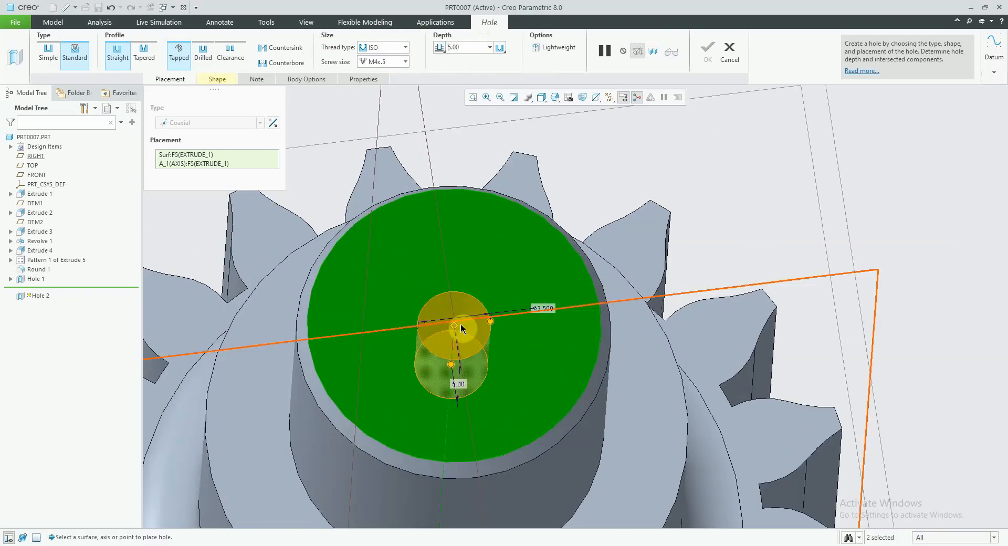
scroll(465, 335, down, 5)
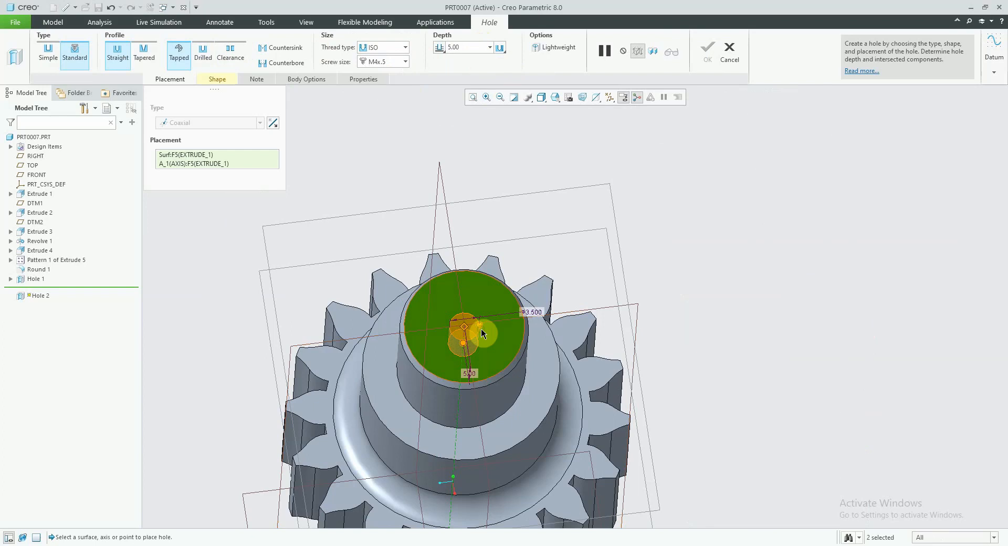
middle_drag(461, 333, 463, 367)
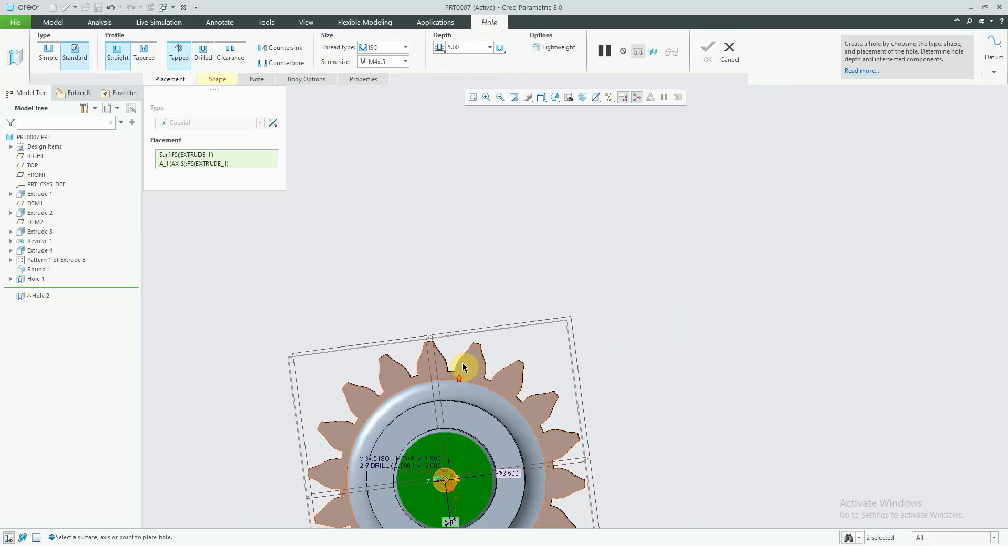
scroll(463, 367, down, 3)
scroll(465, 367, up, 8)
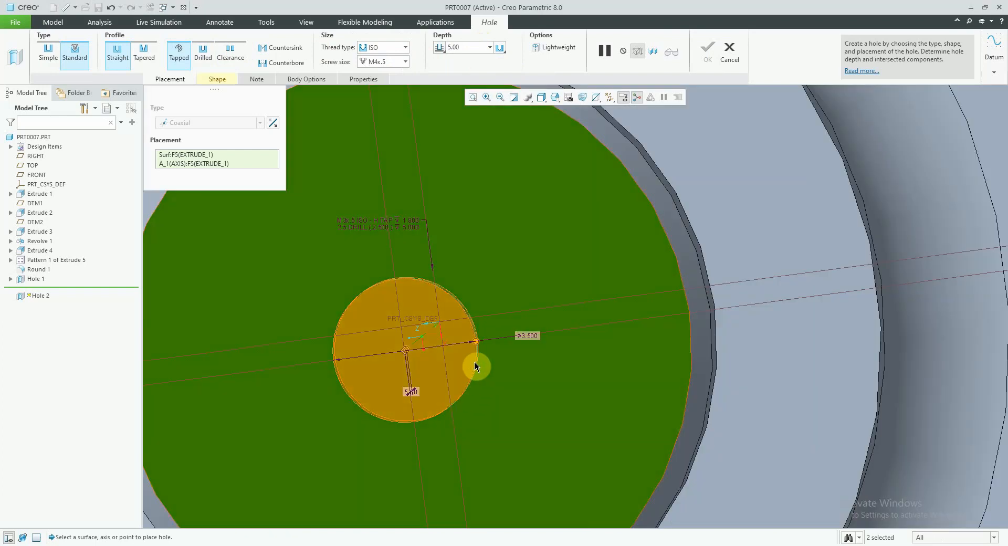
scroll(474, 361, down, 8)
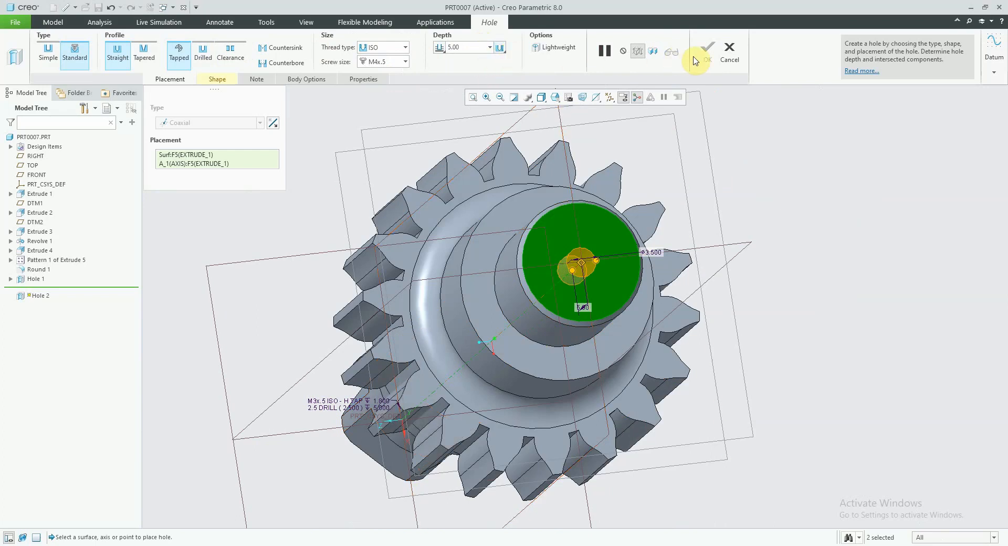
click(217, 80)
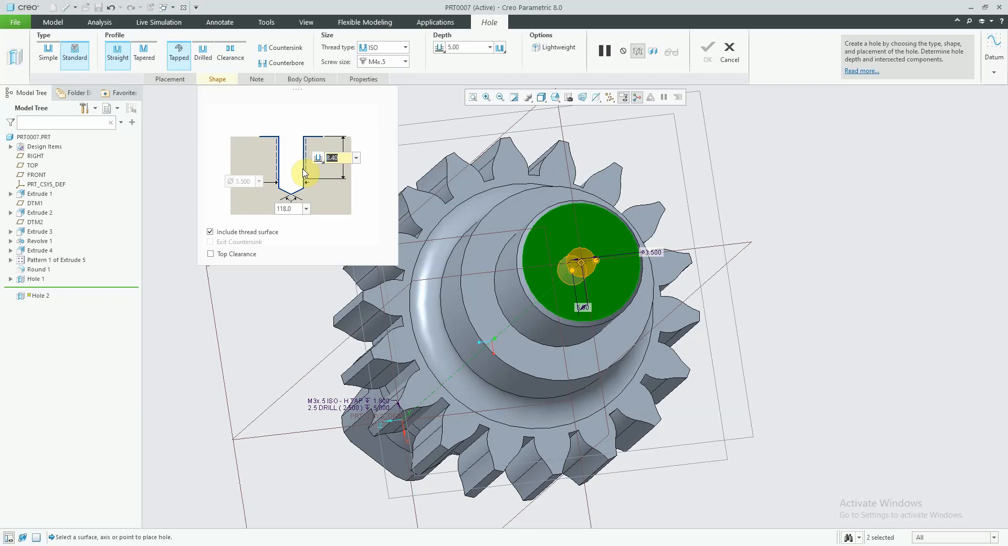
click(398, 64)
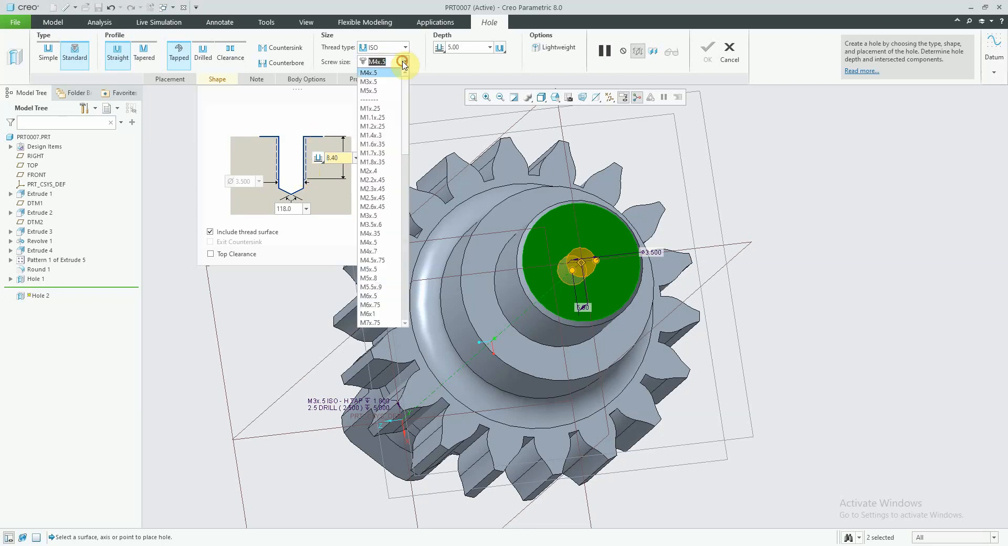
click(374, 212)
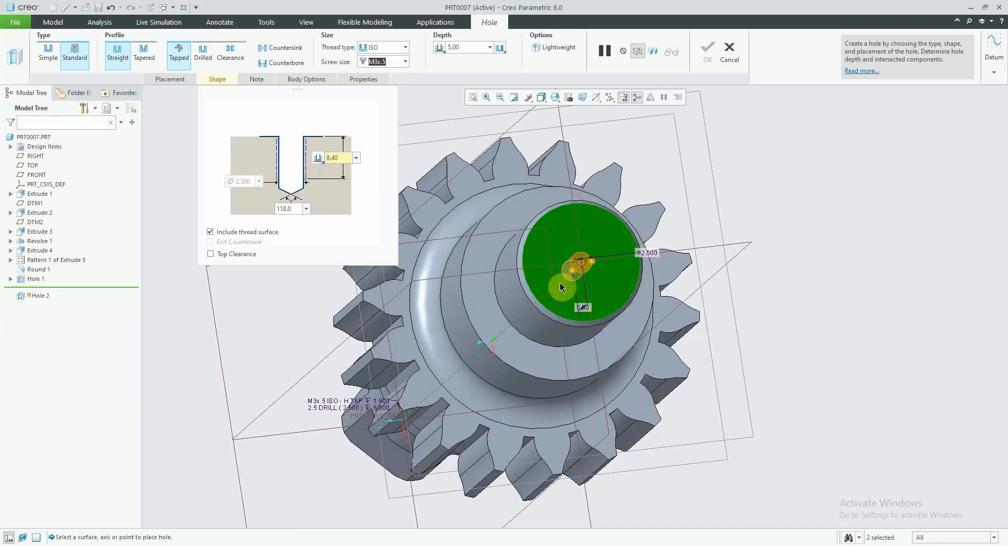
Shift the second hole off centre on the end face, and re-add the shaft axis as its coaxial placement reference
drag(561, 287, 587, 247)
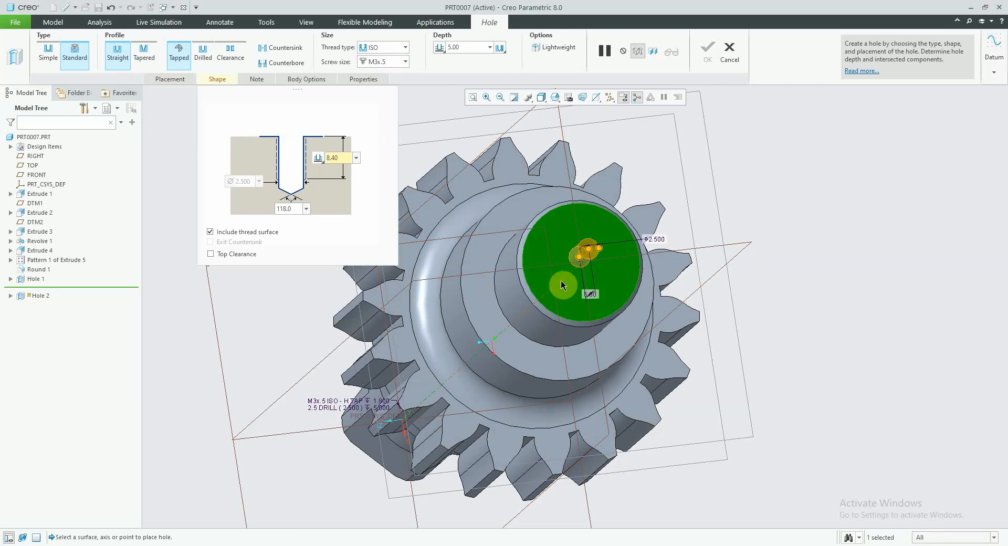
ctrl+click(560, 279)
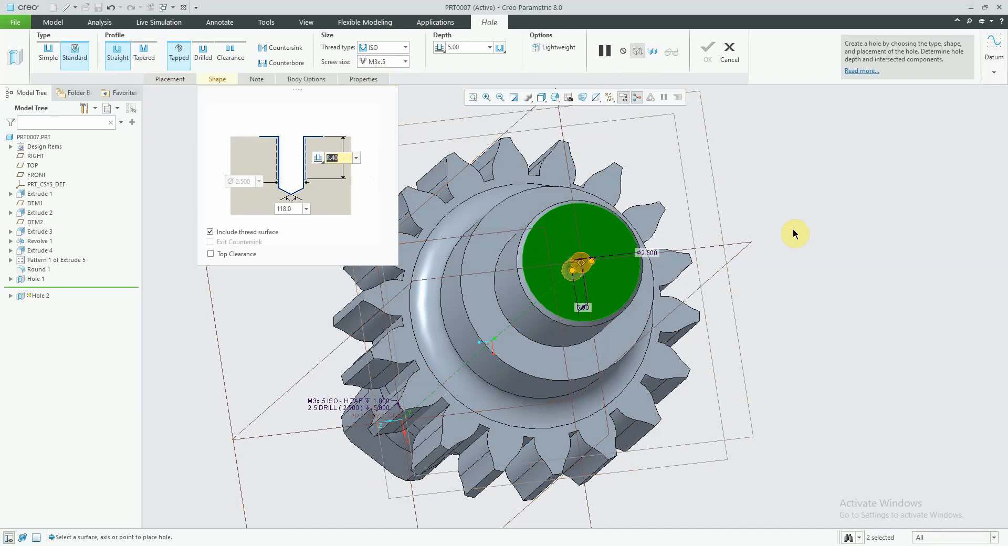
click(783, 212)
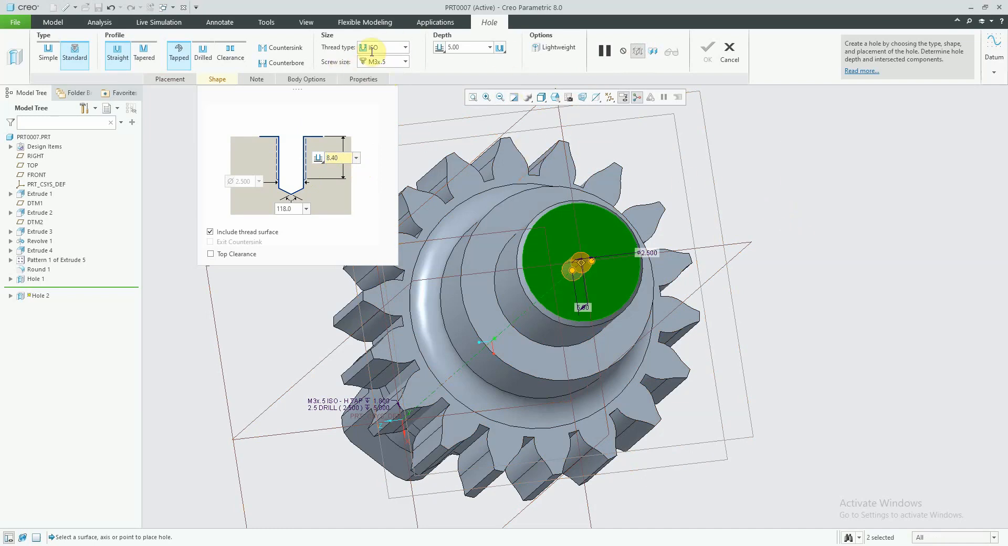
Try measuring the second hole's depth to the shoulder, switch it back to the tip, and toggle Top Clearance on and off
click(501, 49)
click(508, 59)
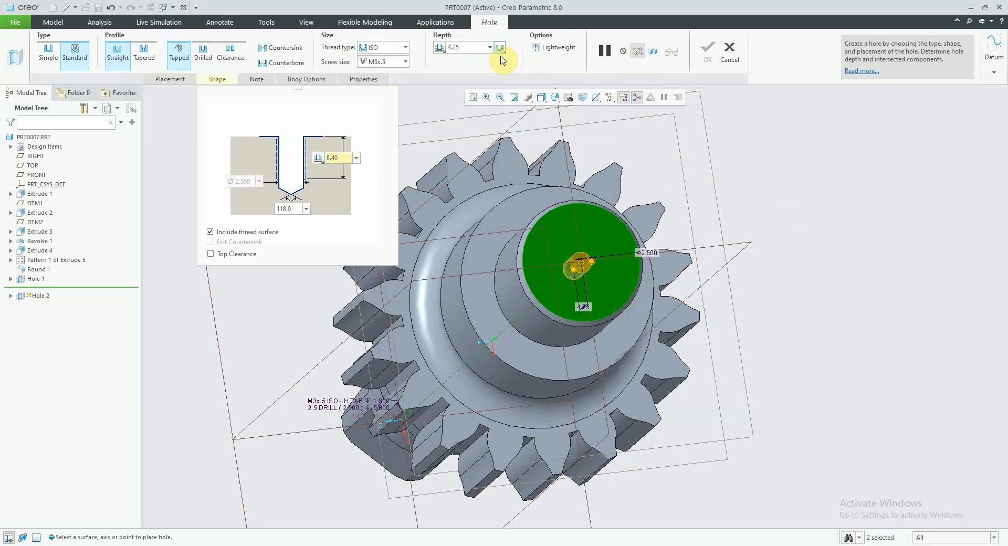
click(498, 49)
click(497, 72)
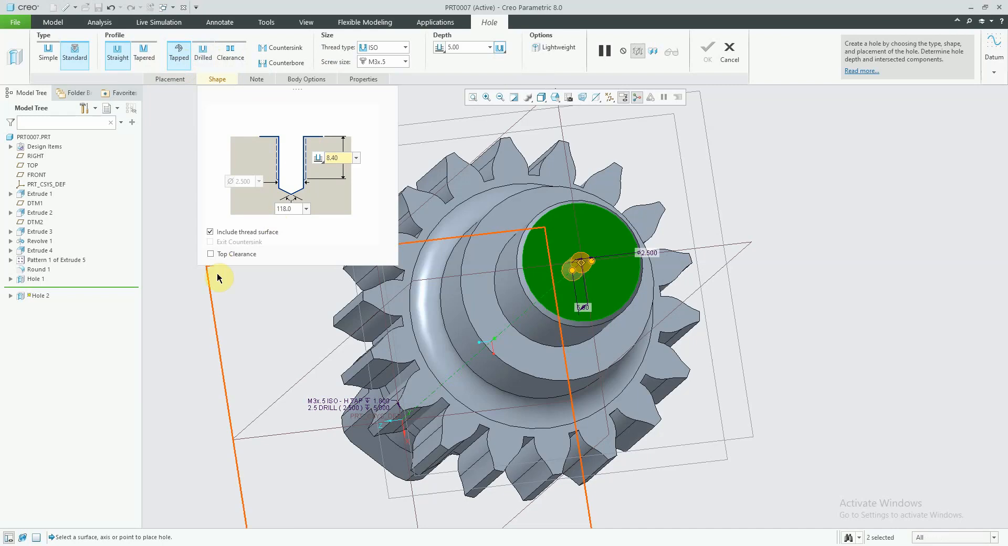
click(211, 254)
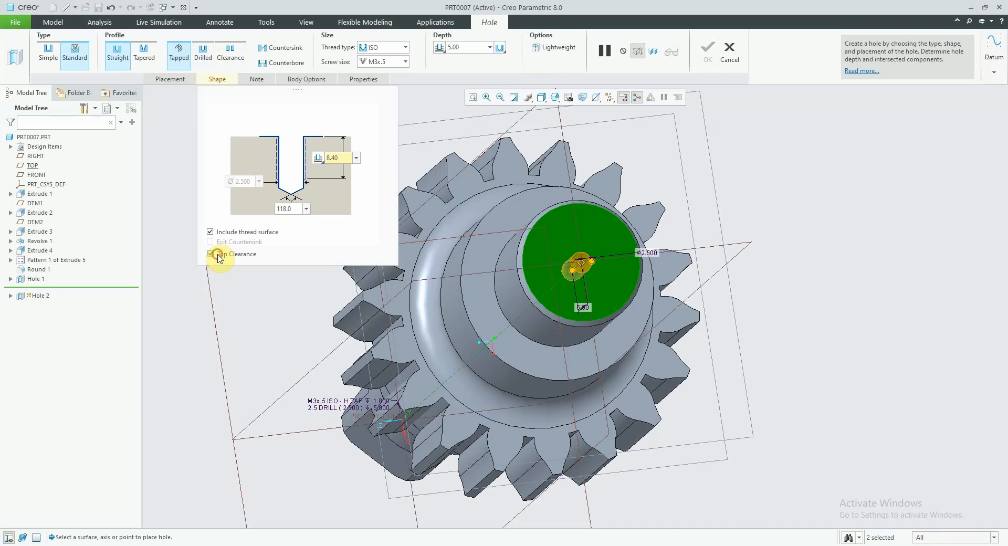
click(218, 256)
Try the To Reference and Through Thread options for the second hole's thread depth, and return it to Blind
click(319, 158)
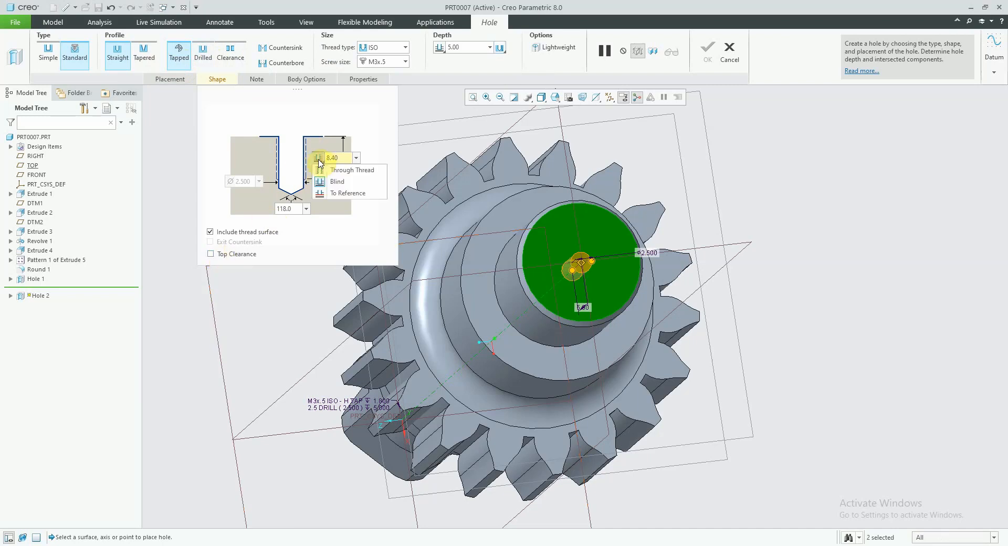
click(322, 193)
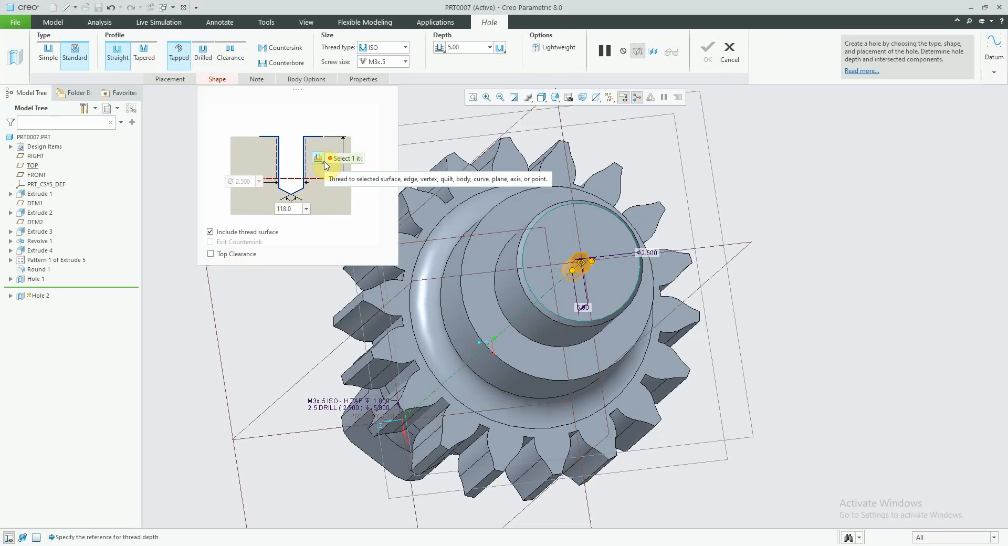
click(318, 158)
click(330, 182)
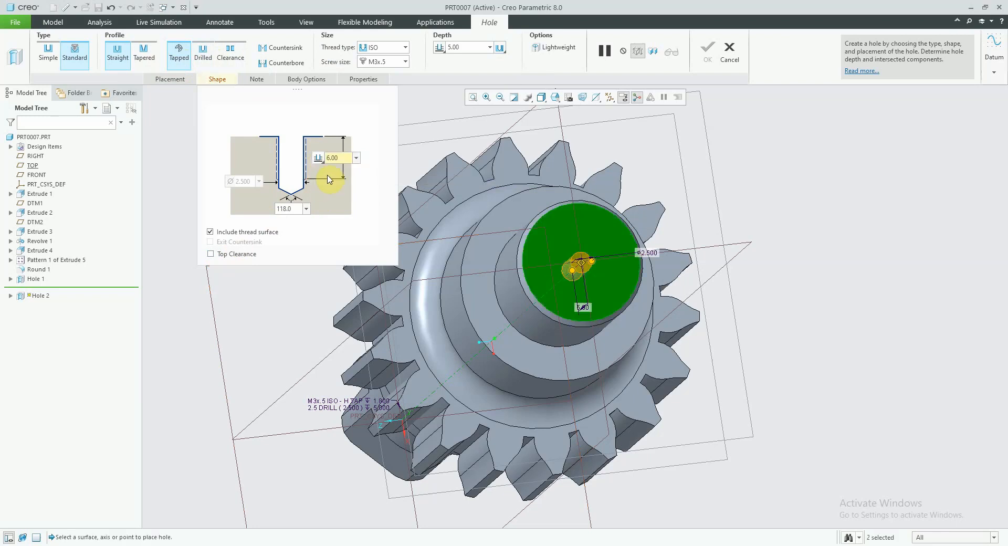
click(319, 158)
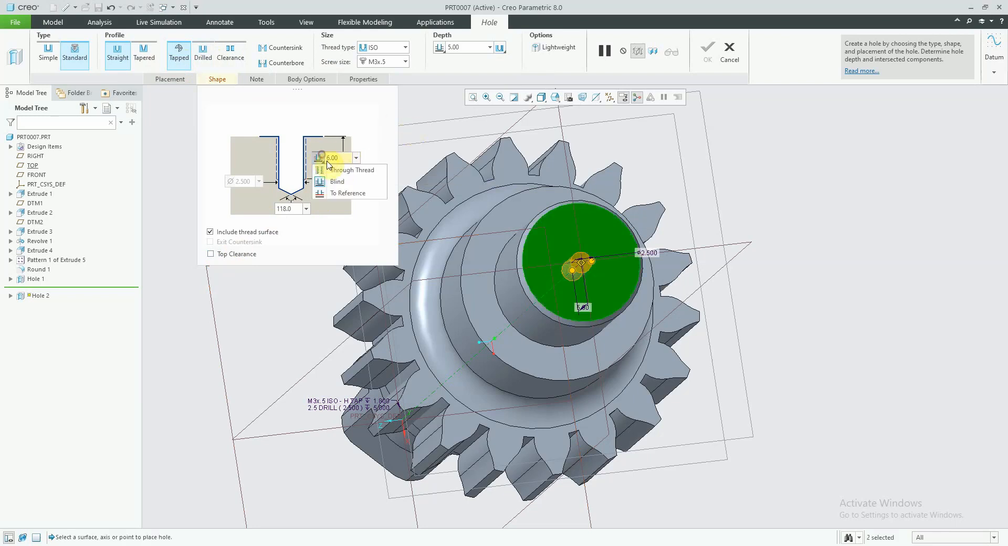
click(325, 167)
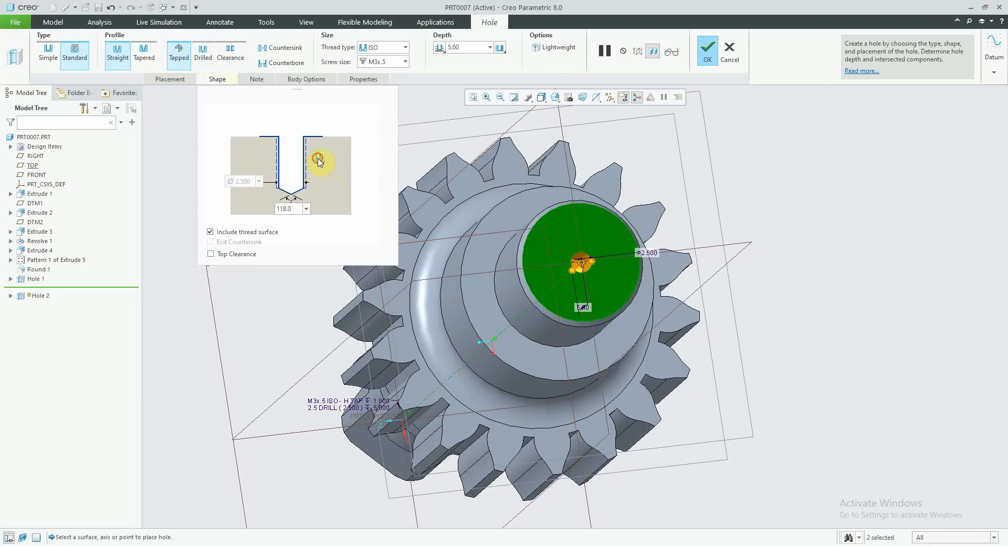
click(319, 159)
click(330, 182)
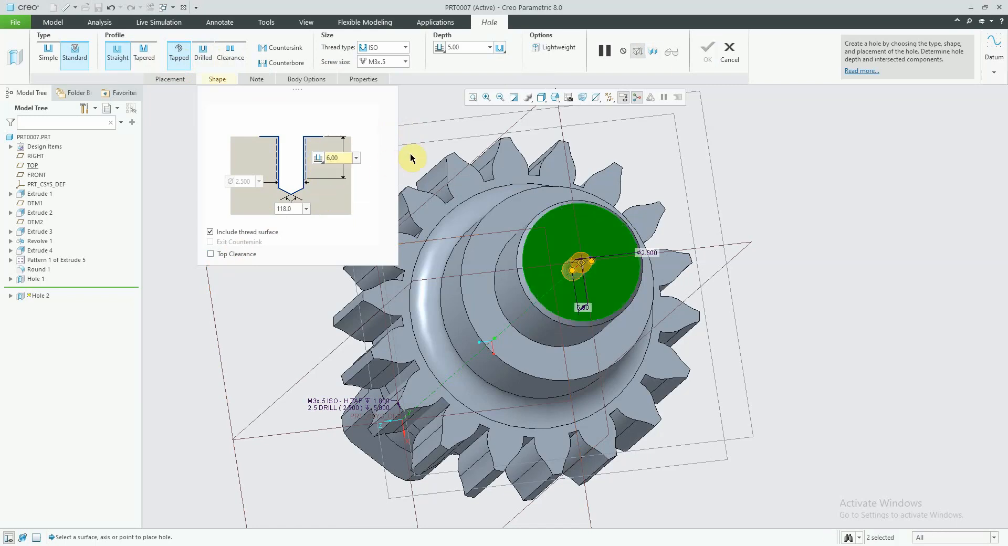
Inspect the second hole's preview on the round end face and discard the hole feature
click(214, 79)
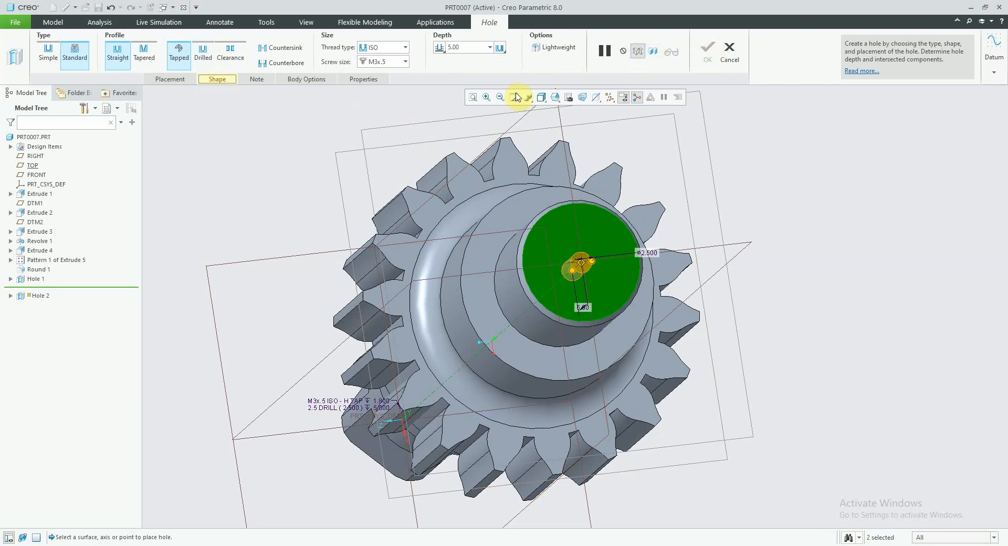
scroll(525, 340, down, 1)
middle_drag(576, 400, 617, 347)
scroll(631, 315, down, 2)
scroll(637, 313, up, 6)
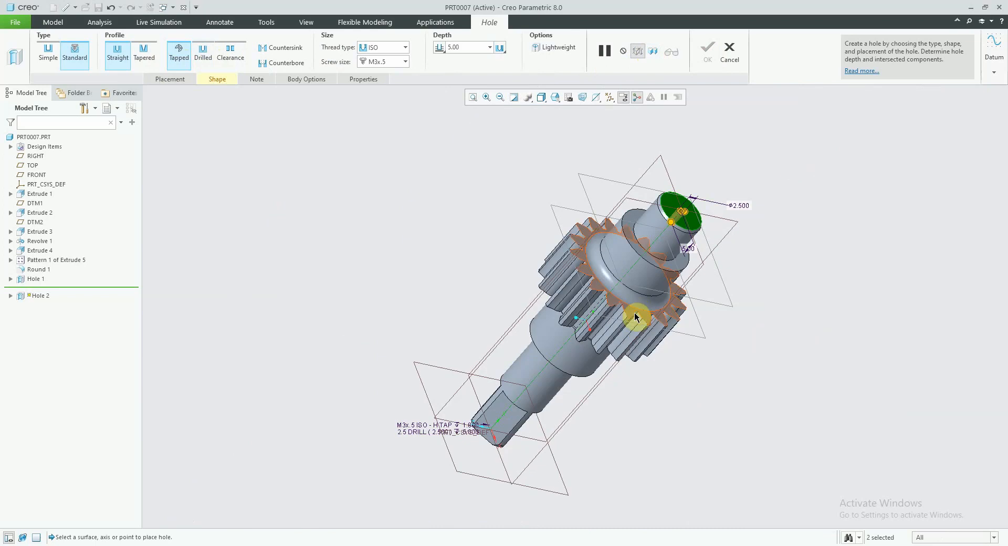
middle_drag(646, 289, 580, 124)
scroll(593, 317, down, 6)
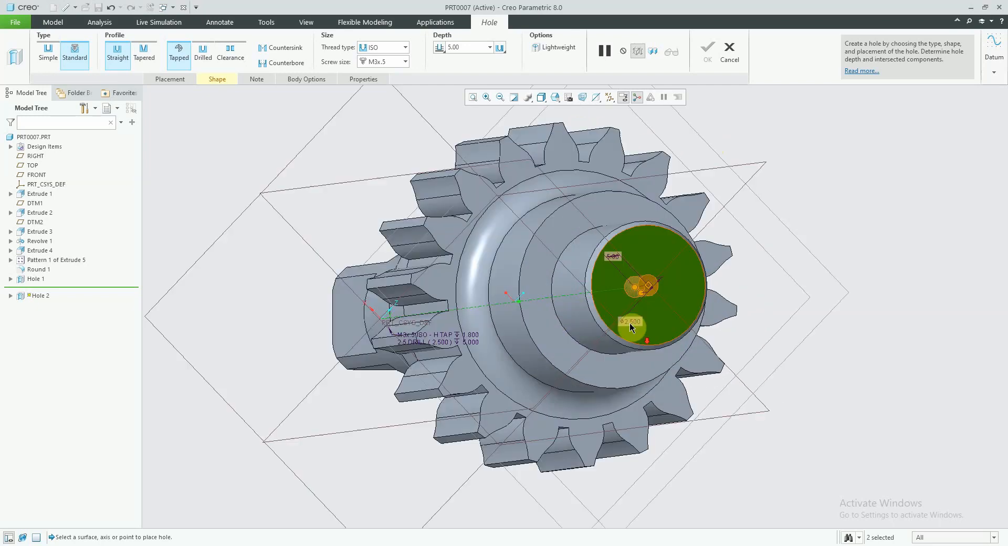
scroll(667, 295, down, 1)
scroll(679, 315, up, 3)
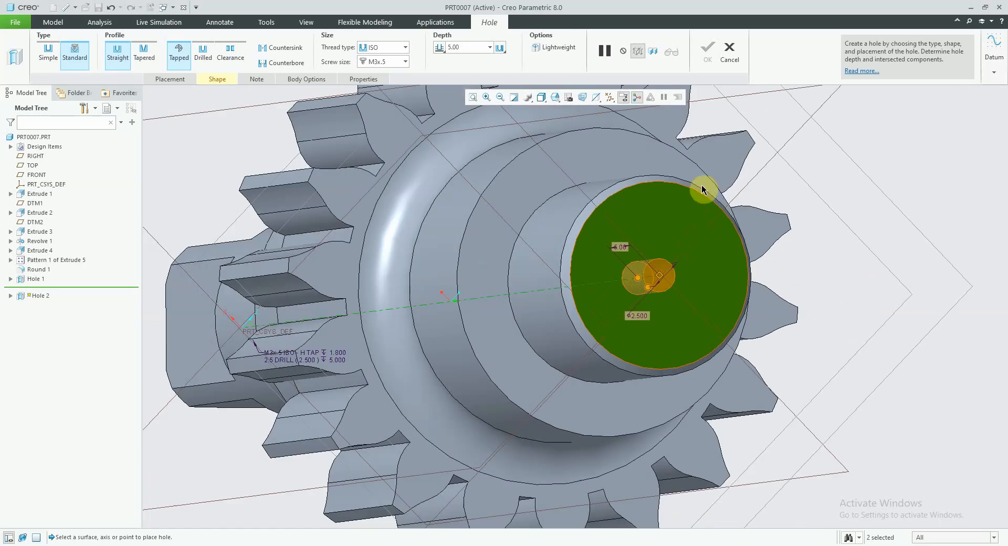
click(730, 53)
click(504, 304)
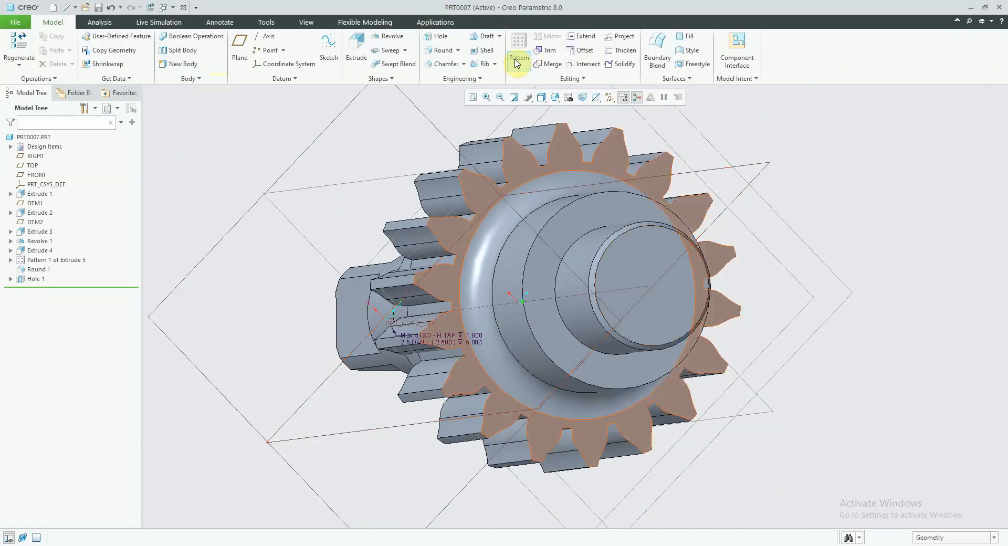
Place a new standard tapped M3x.5 hole on the shaft's round end face, coaxial with the central axis
click(435, 36)
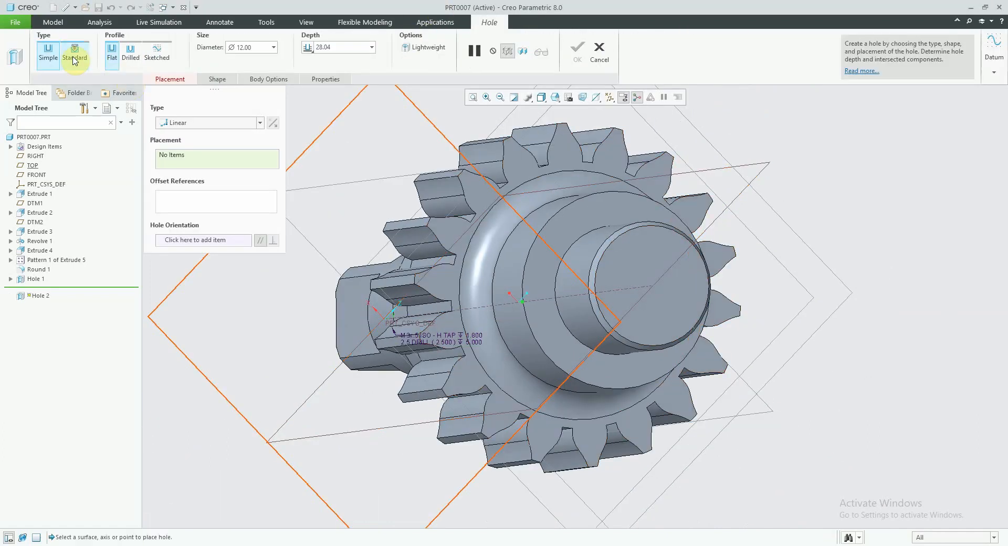
click(74, 57)
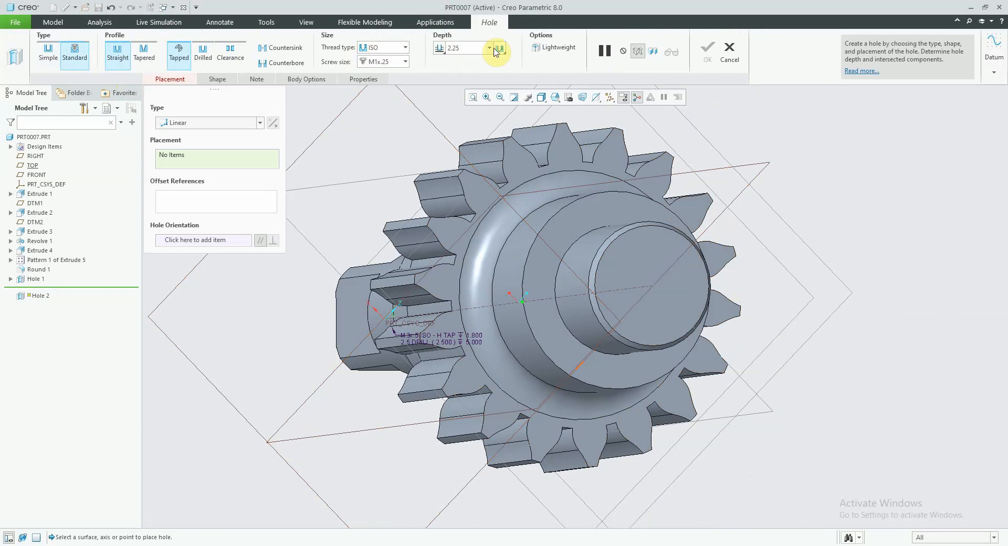
click(405, 63)
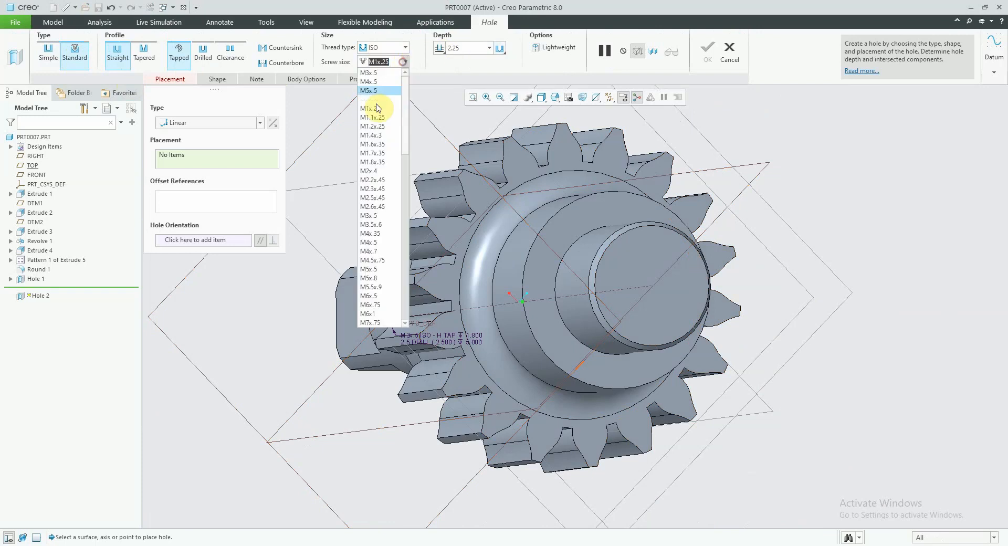
click(380, 218)
click(641, 263)
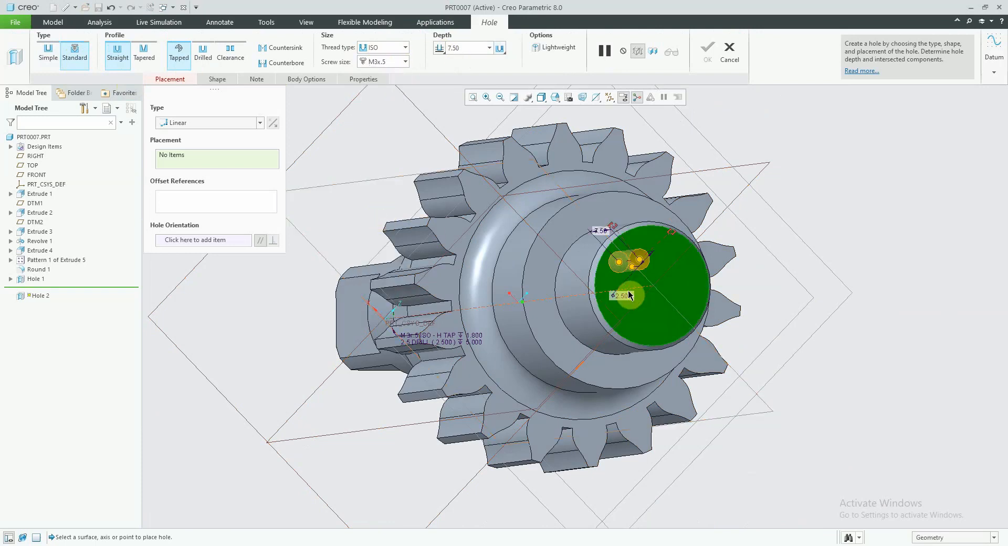
ctrl+click(627, 287)
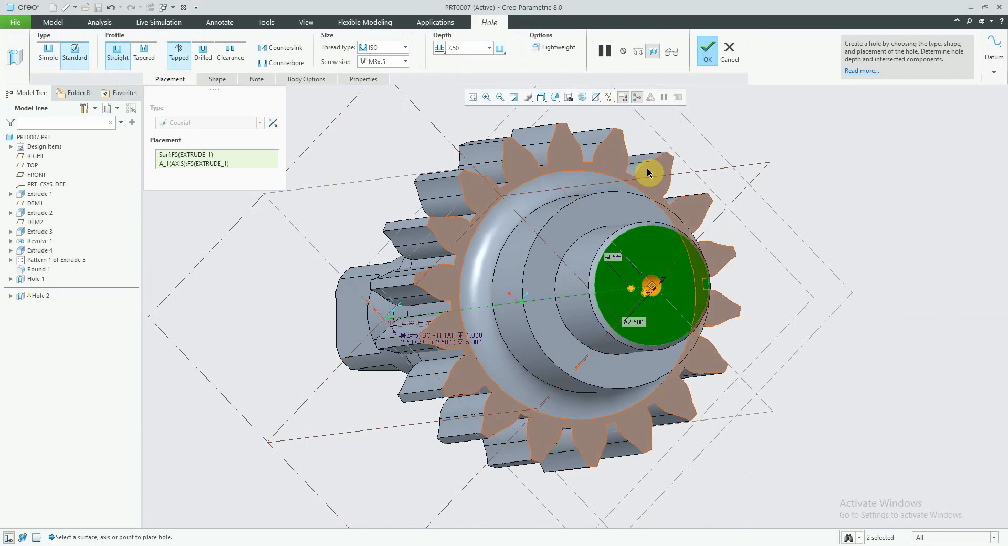
Measure the new hole's depth to the drill tip, try a depth of 5, and set it to 7.5
click(500, 48)
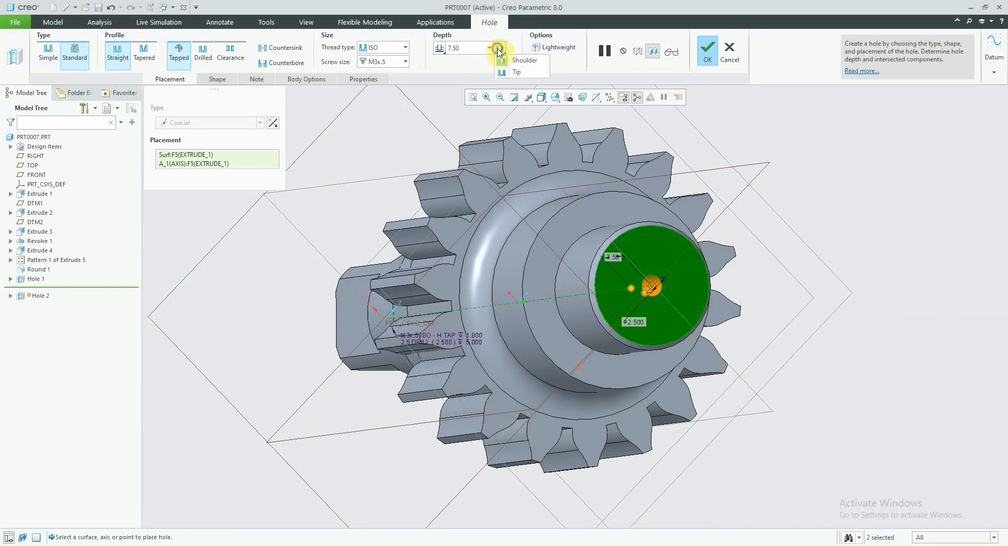
click(509, 73)
double_click(465, 52)
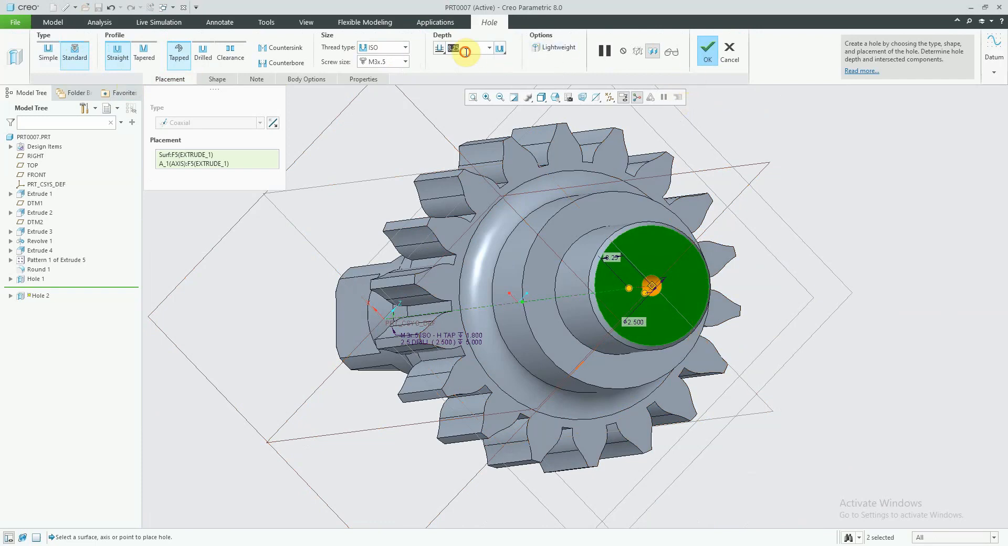
text(5)
key(Return)
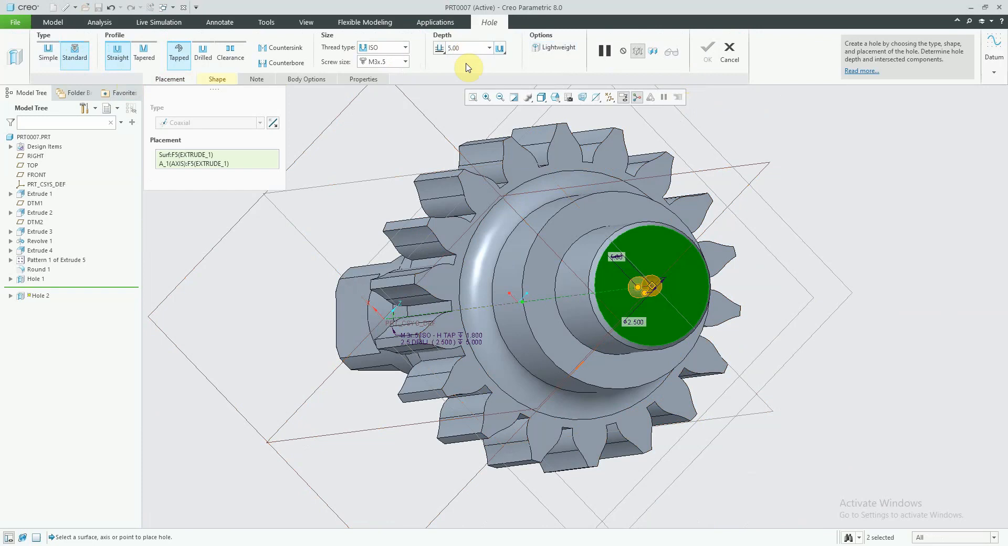
key(BackSpace)
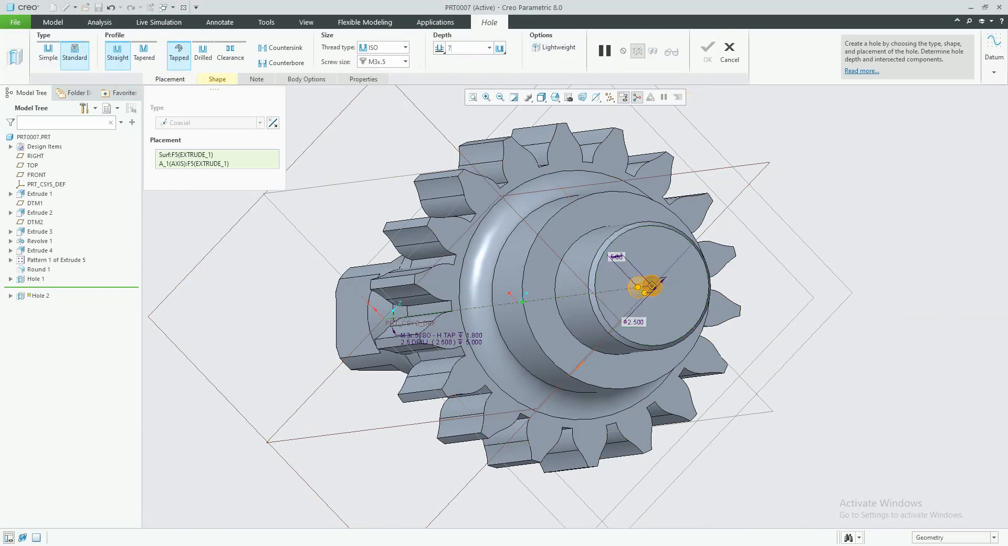
text(7.5)
key(Return)
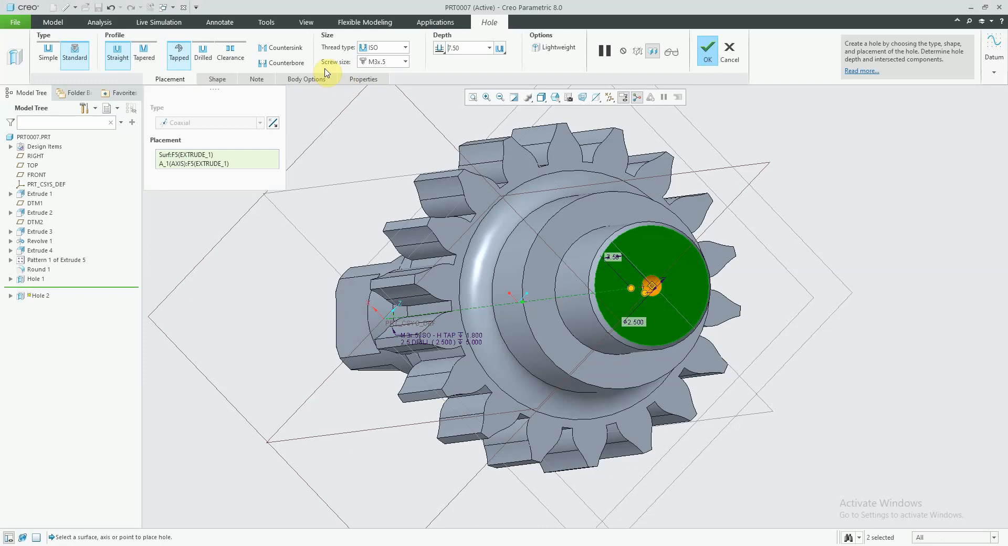
Try screw sizes M2x.4 and M4x.35, set the size back to M3x.5, and complete the hole
click(405, 62)
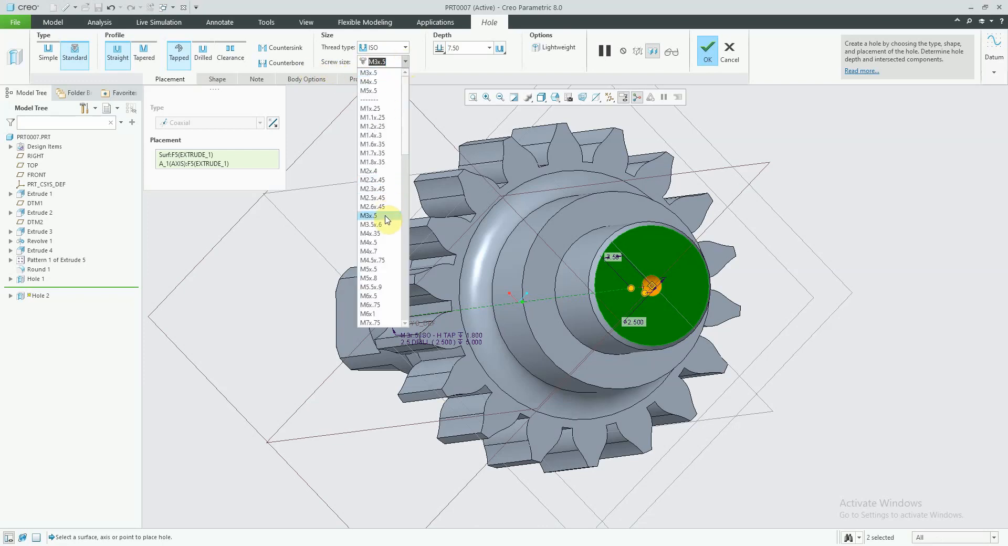
click(374, 171)
click(405, 62)
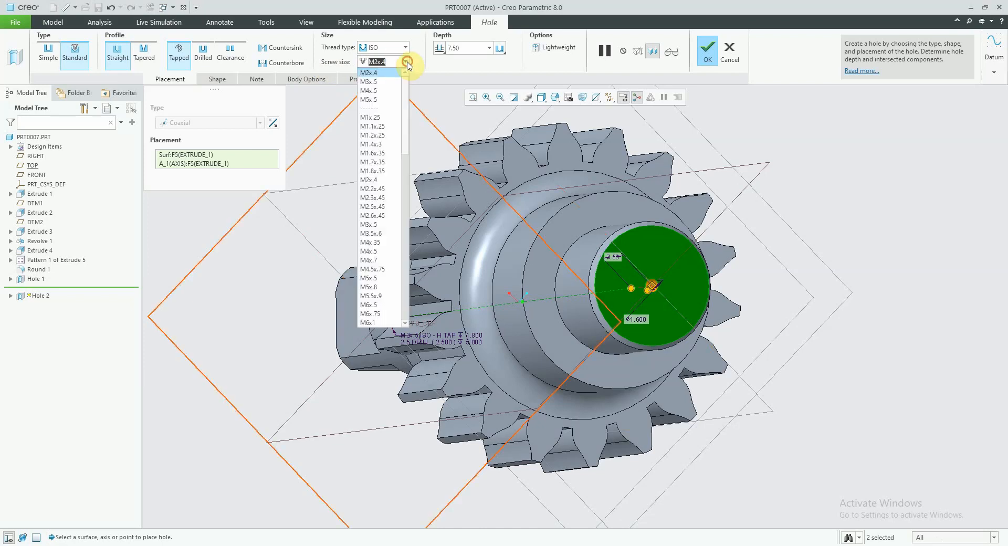
click(374, 243)
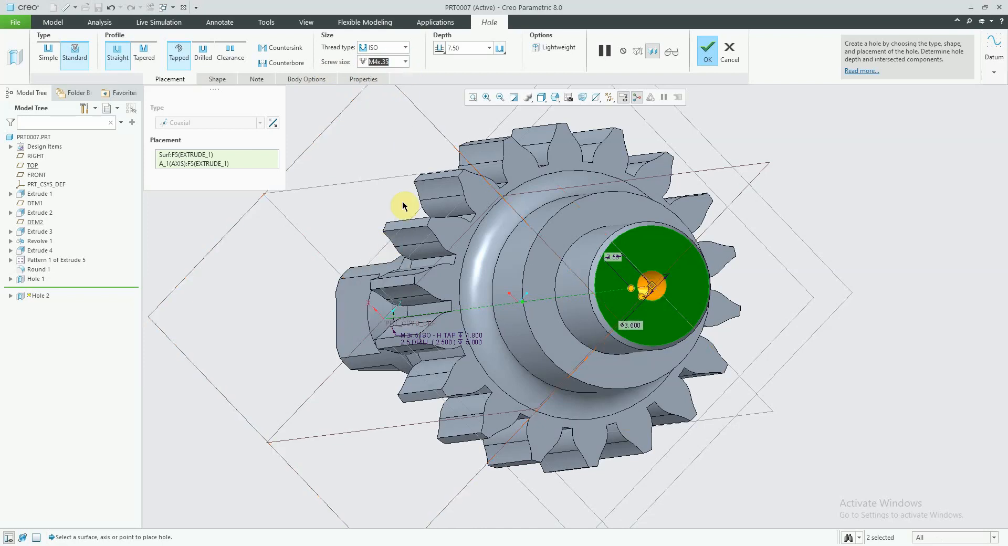
click(405, 62)
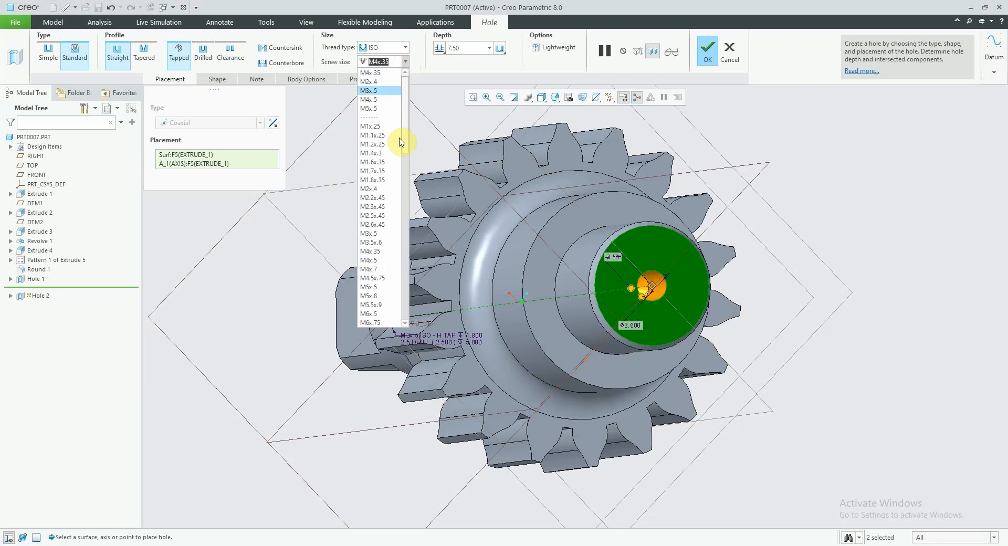
click(387, 233)
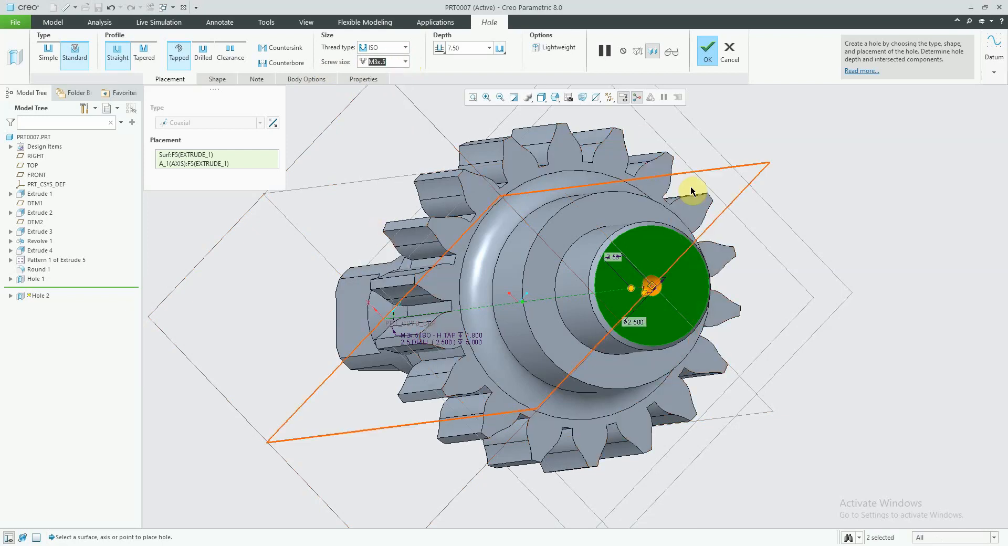
click(712, 54)
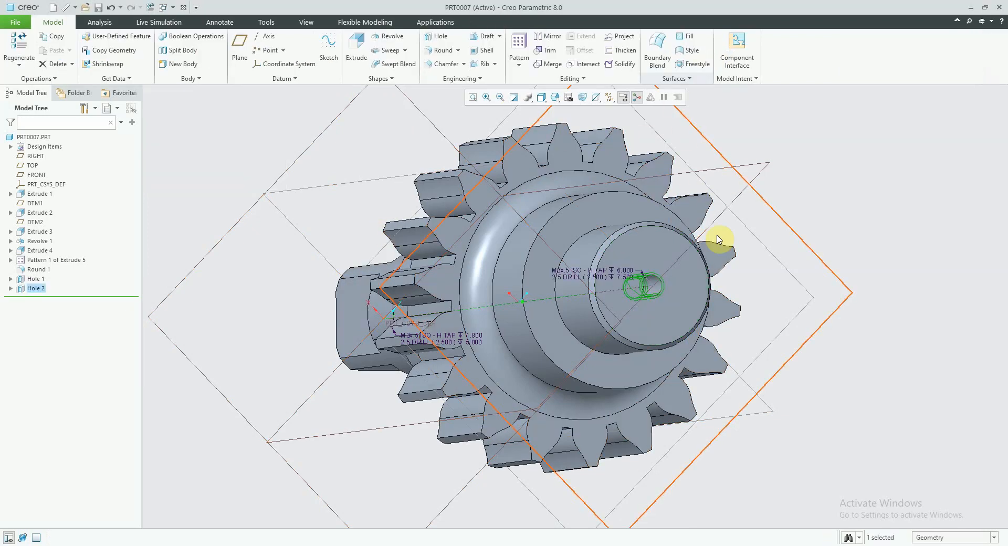
Create a planar section that cuts the shaft lengthwise through its central axis and both end holes
middle_drag(725, 285, 701, 270)
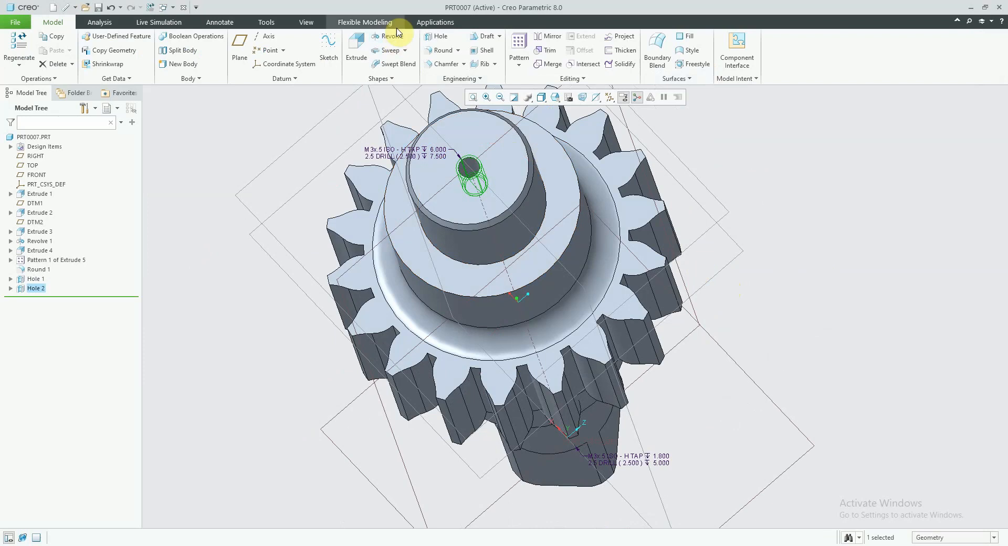
click(310, 22)
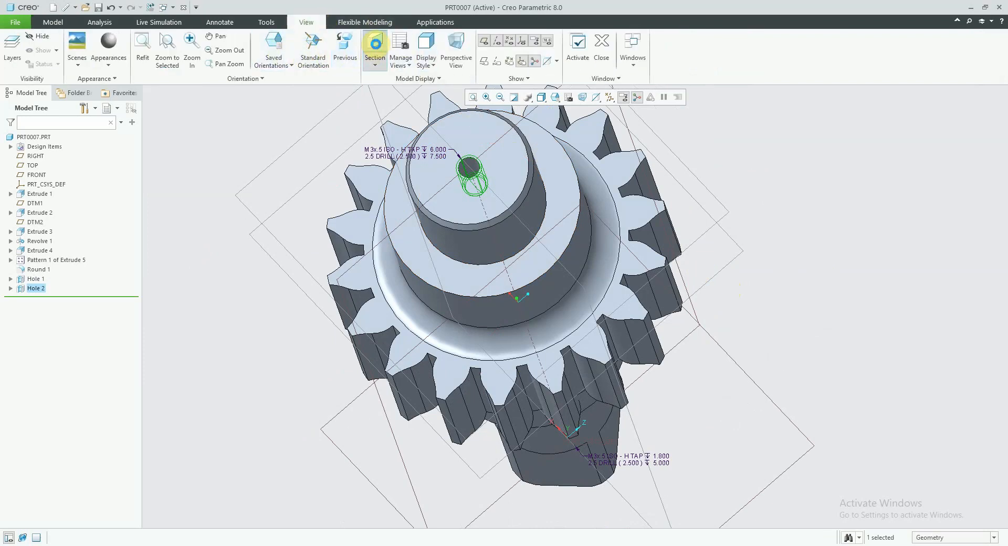
click(368, 52)
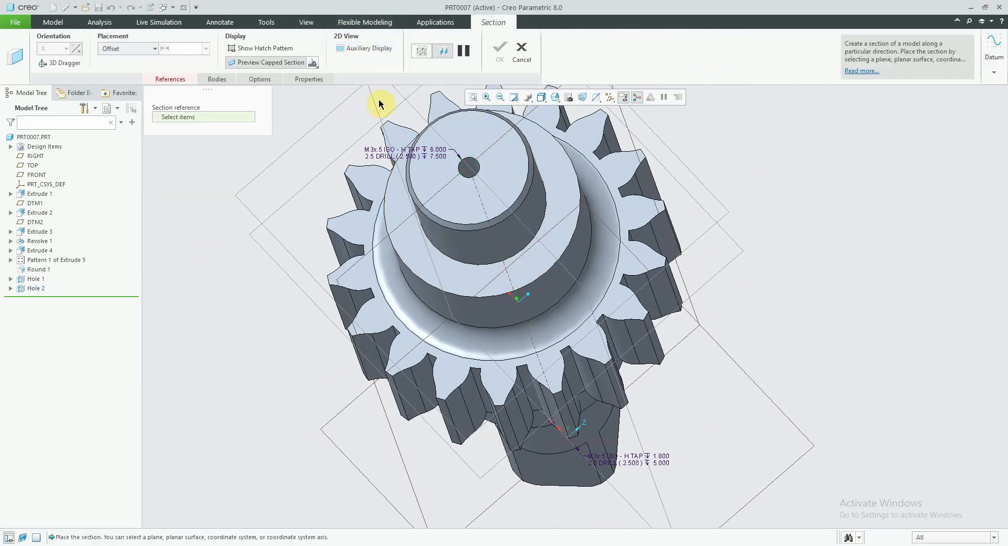
click(525, 227)
middle_drag(513, 266, 549, 210)
click(492, 55)
Examine the sectioned tapped holes at both ends of the shaft, checking their depth and drill tip shape
scroll(542, 155, down, 5)
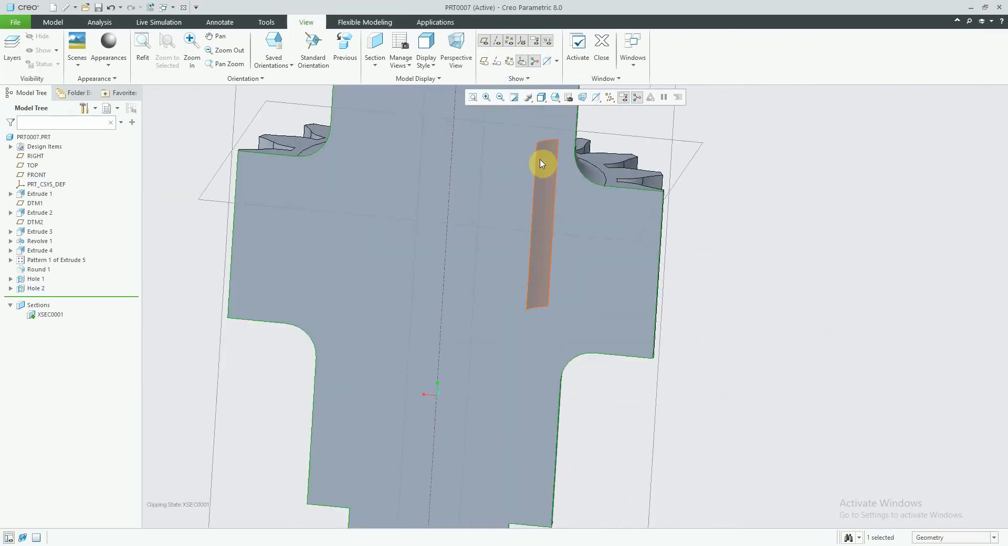
shift+middle_drag(540, 165, 547, 417)
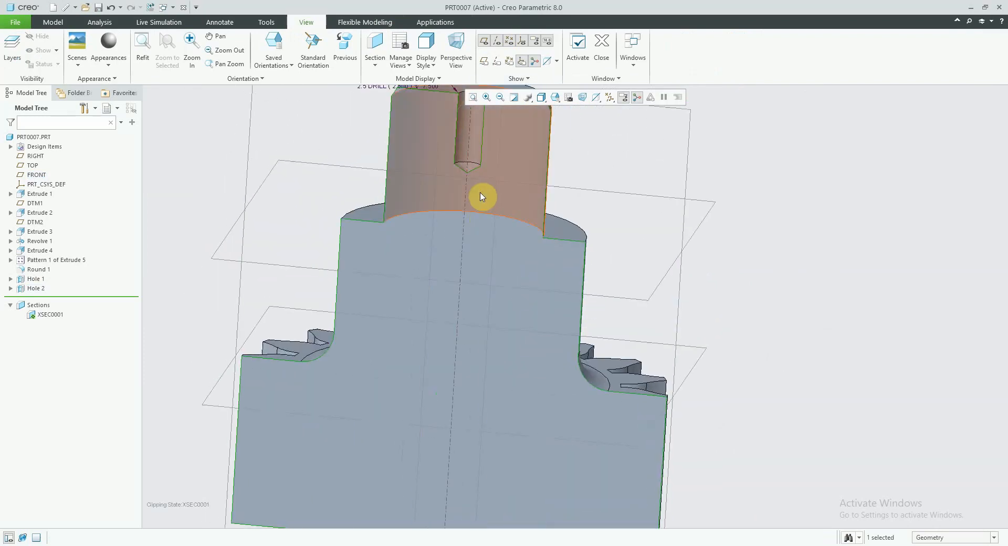
shift+middle_drag(479, 198, 483, 221)
scroll(484, 231, up, 5)
middle_drag(516, 495, 499, 432)
scroll(518, 419, down, 5)
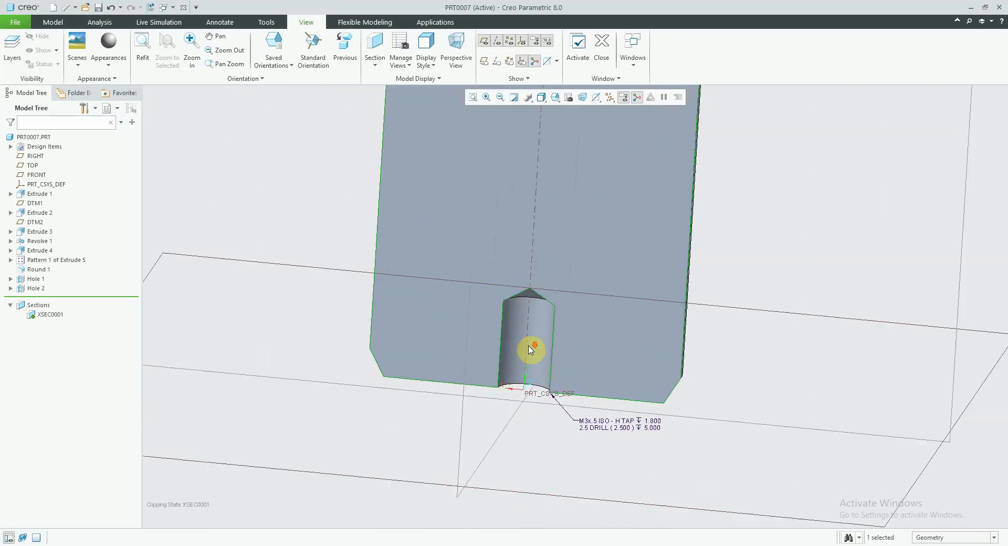
scroll(562, 344, up, 3)
middle_drag(592, 410, 557, 374)
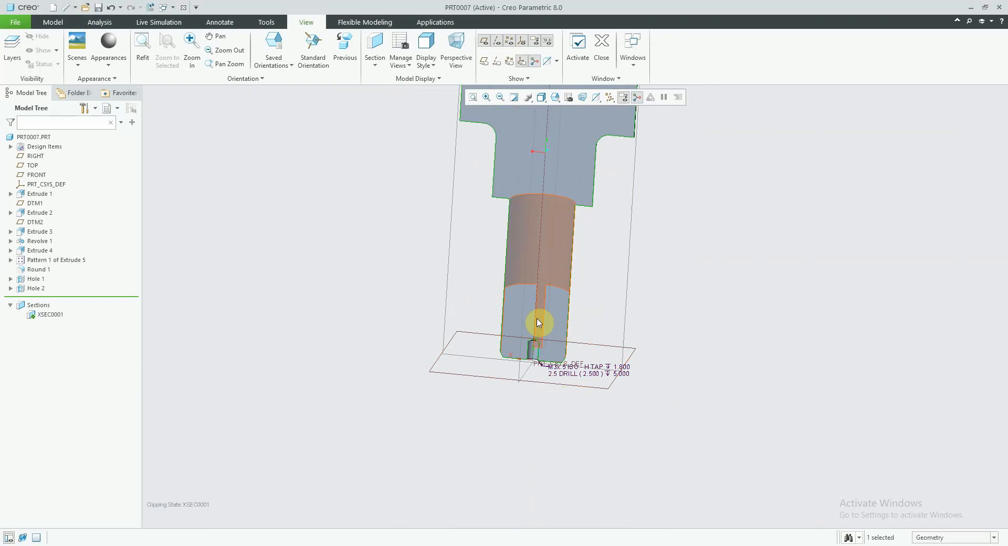
scroll(540, 349, down, 5)
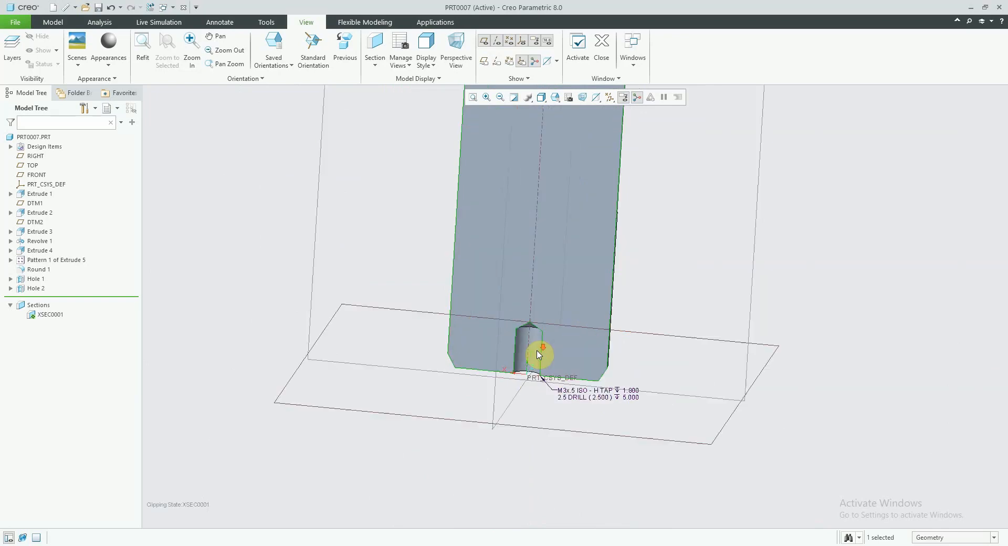